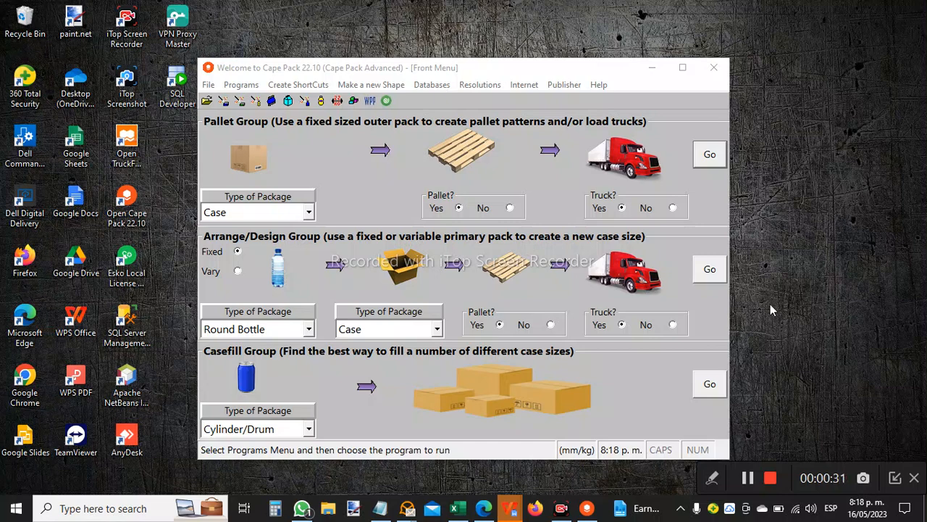
Step: Switch to the Edge browser, open the Cape Pack site in a new tab and sign in with the saved credentials
click(482, 511)
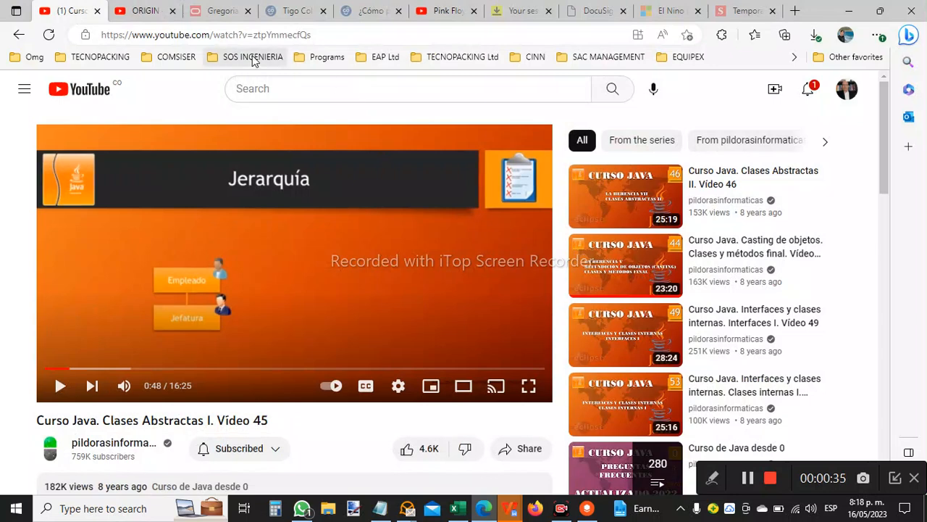
click(795, 11)
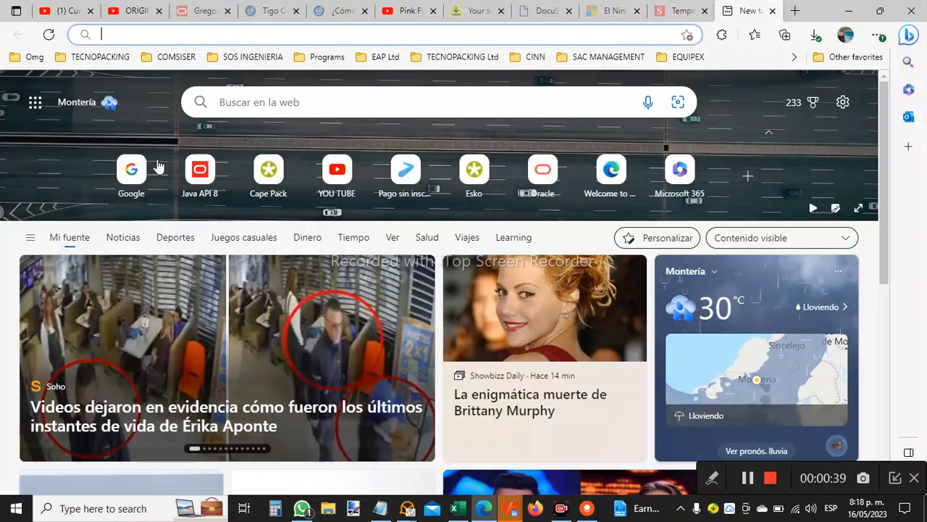
click(257, 174)
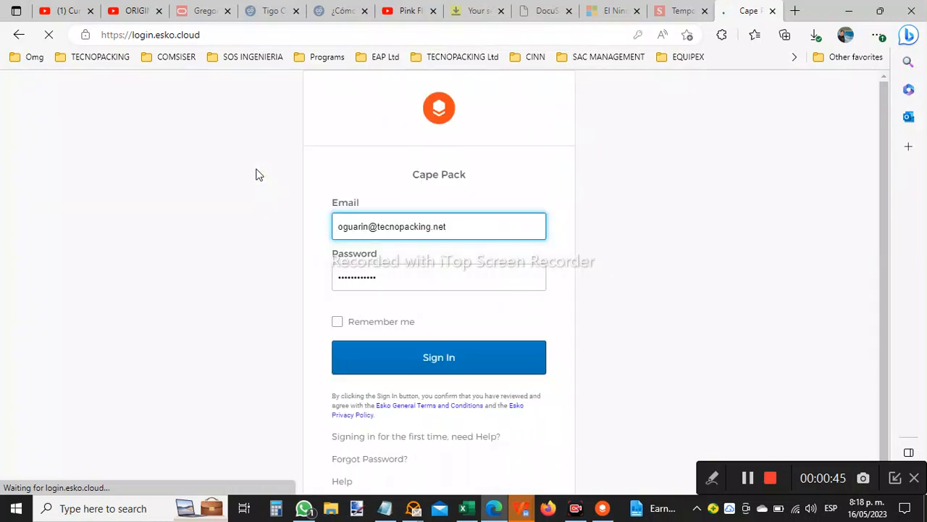
click(411, 353)
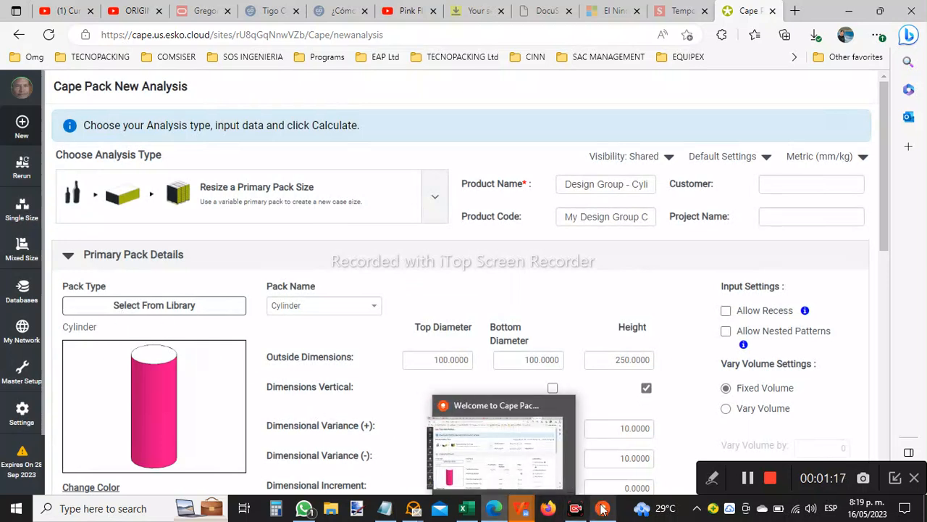
mouse_move(602, 508)
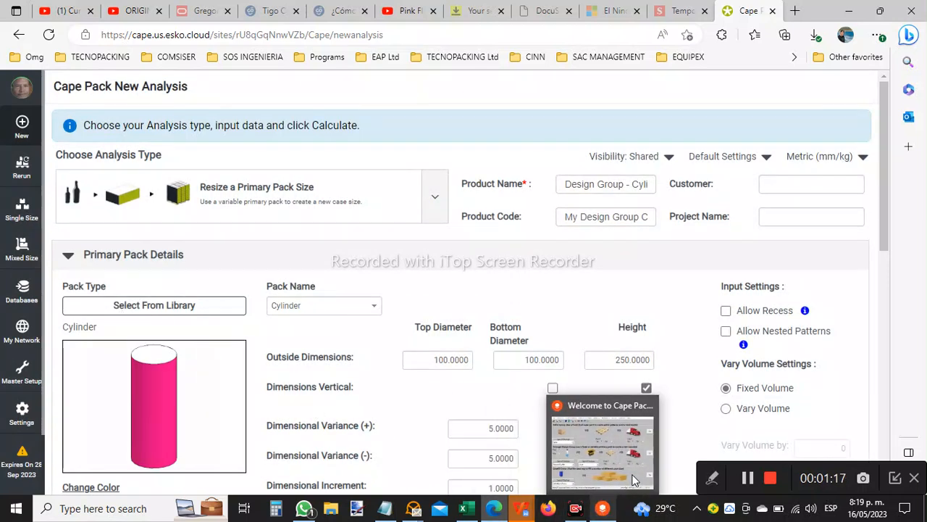
click(897, 481)
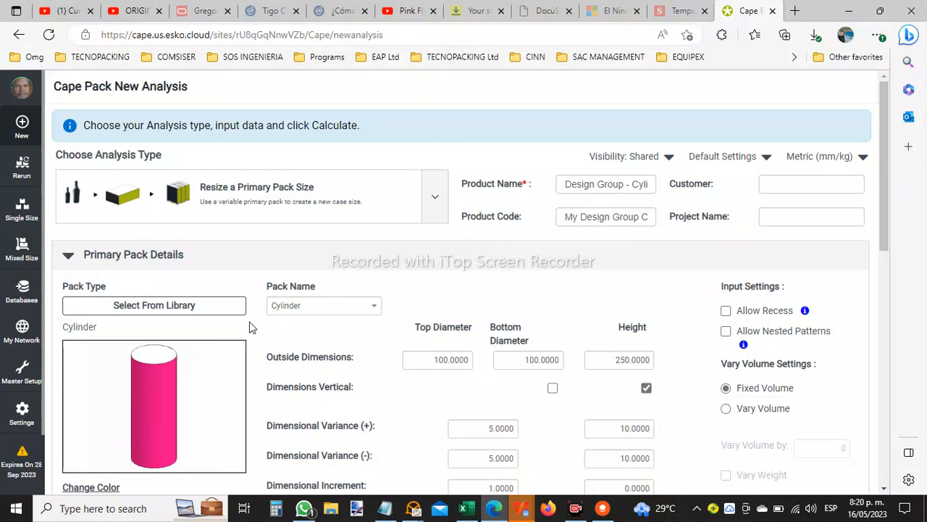
Step: Open the Databases section and examine the first two pages of Pallet Base Styles, including dimensions, weights and units
click(22, 288)
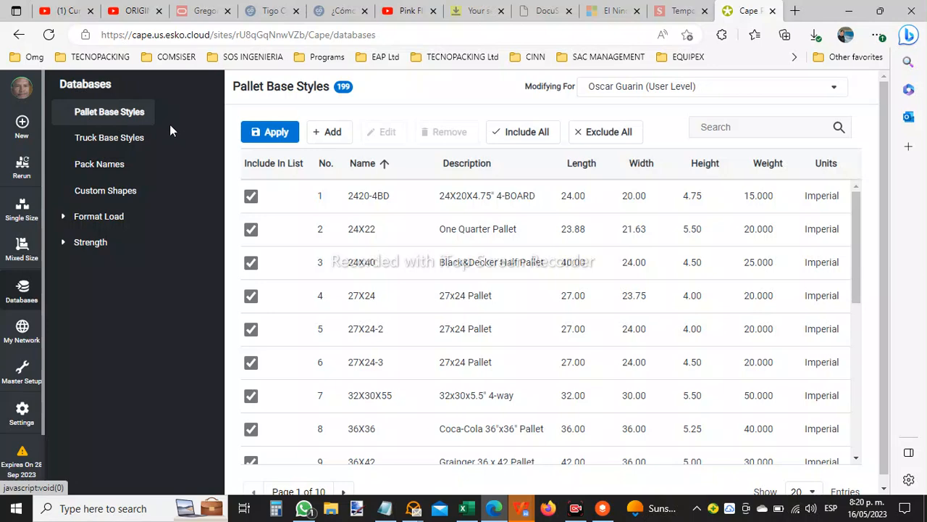
mouse_move(859, 213)
mouse_down()
mouse_move(875, 383)
mouse_move(871, 217)
mouse_up()
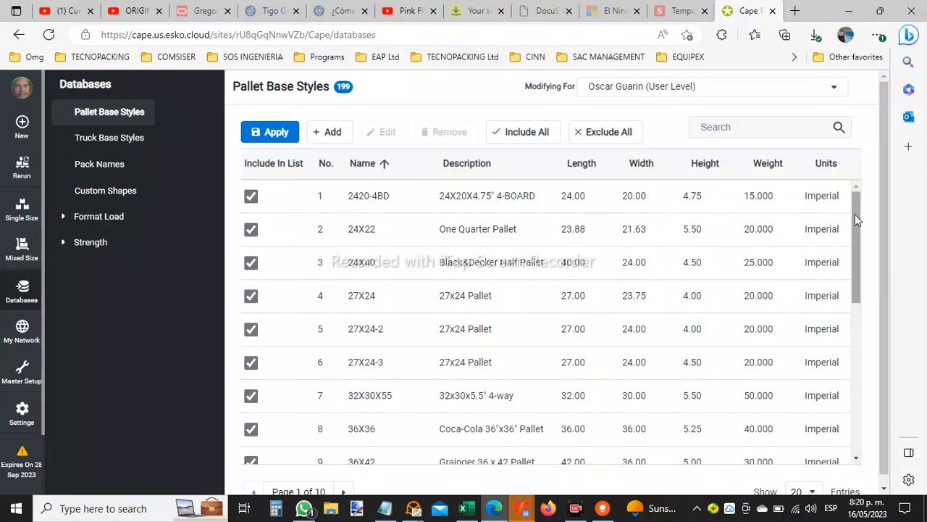
drag(855, 213, 855, 220)
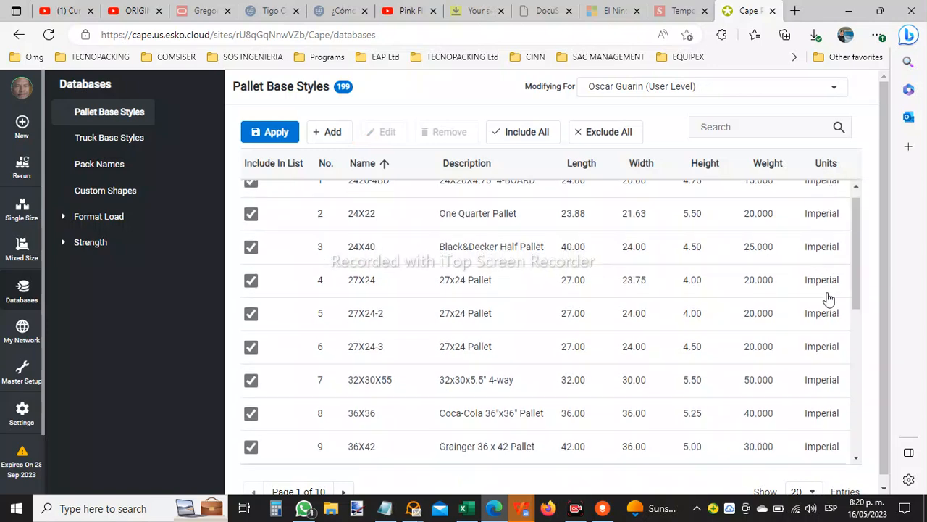
scroll(856, 240, down, 2)
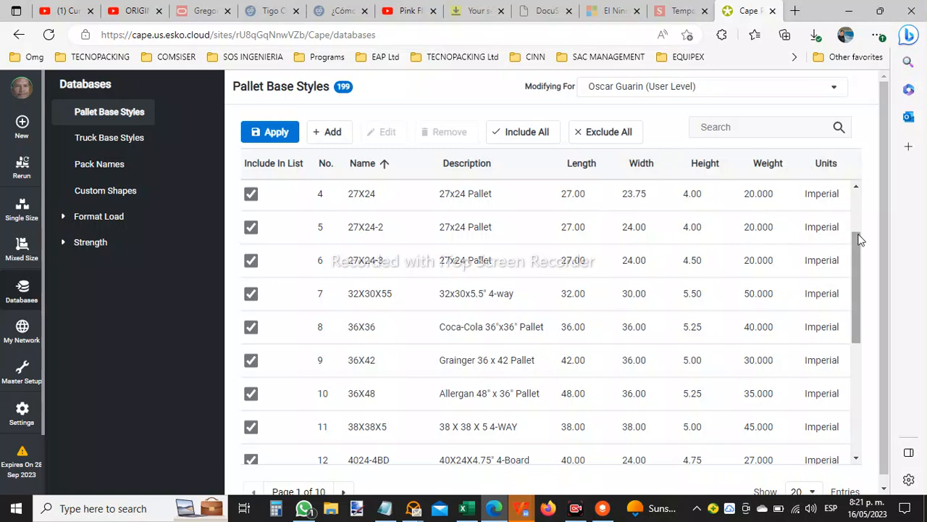
drag(857, 238, 861, 363)
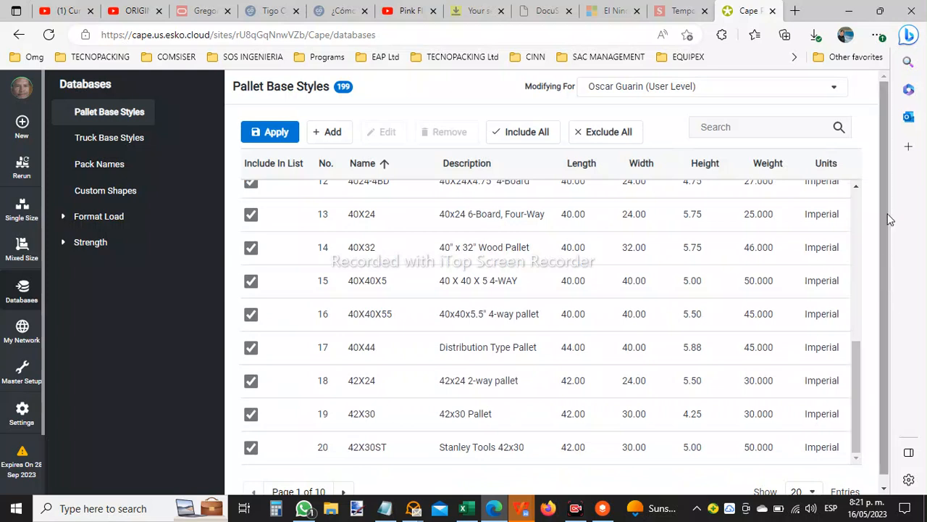
click(344, 491)
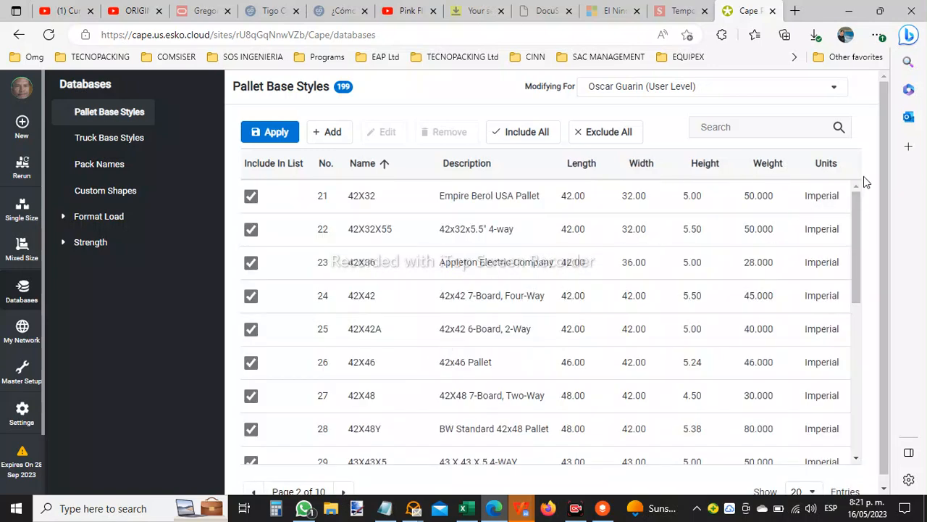
drag(884, 134, 882, 179)
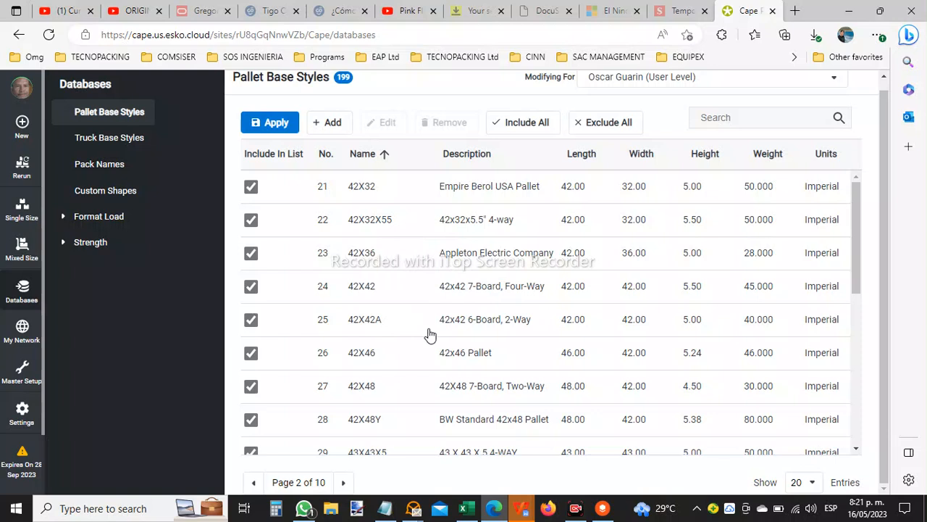
Step: View the General Settings, return to the pallet database and browse its styles through to page 3
click(22, 413)
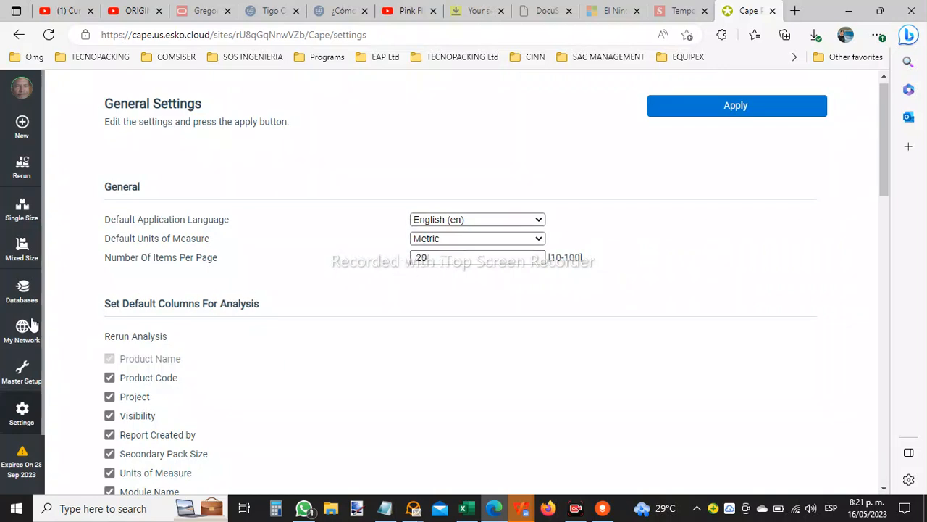
click(22, 294)
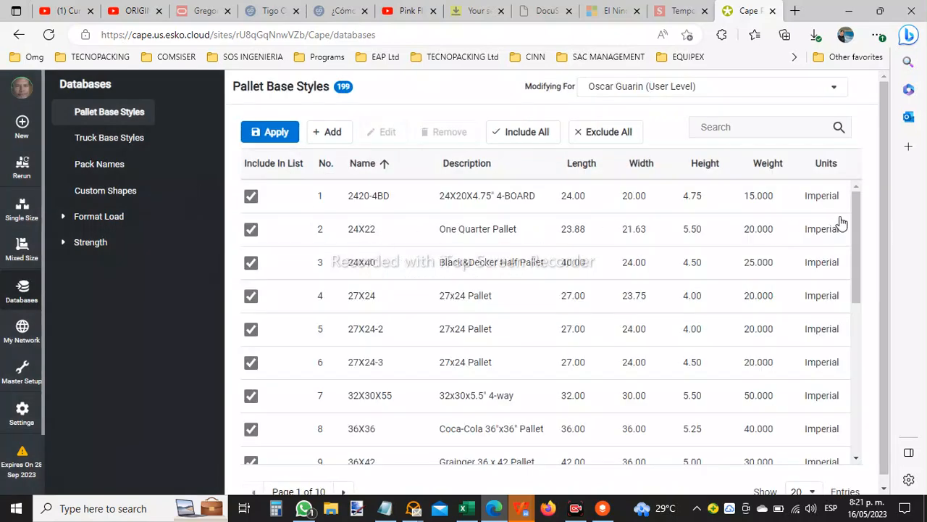
drag(856, 207, 873, 380)
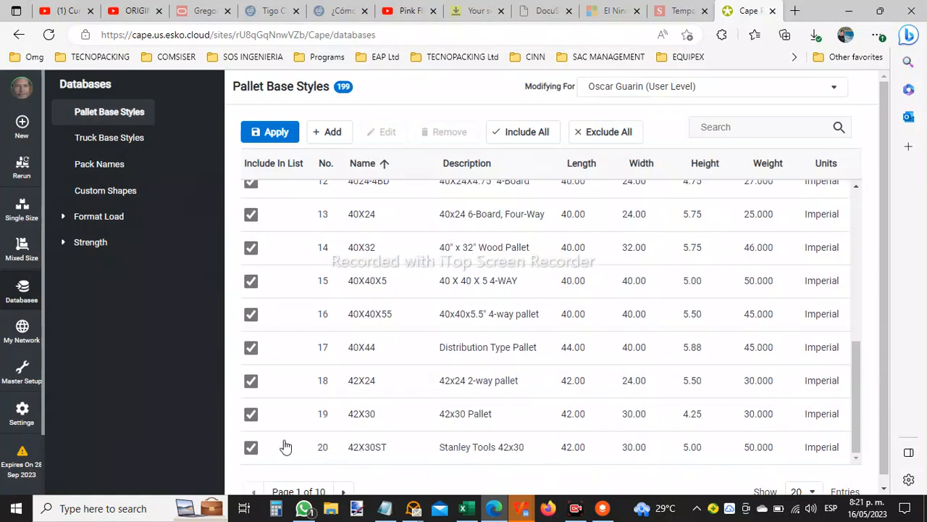
click(343, 490)
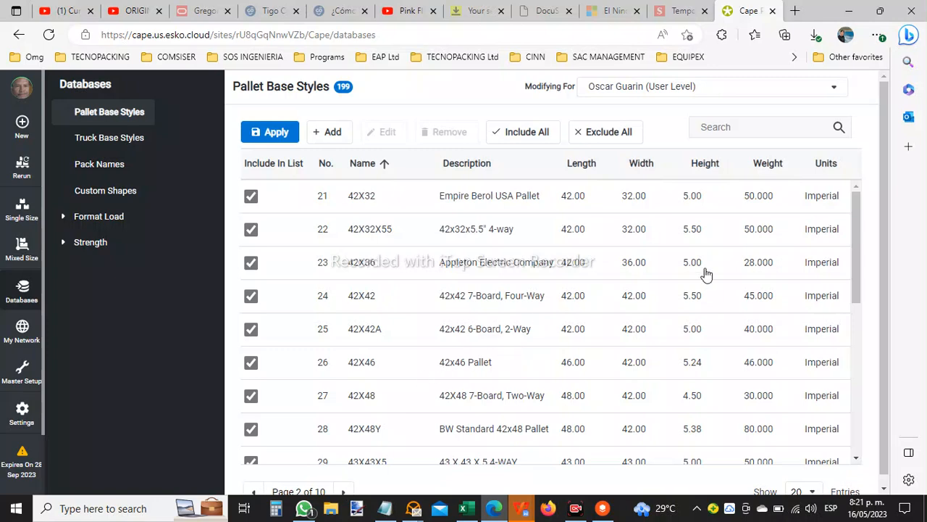
drag(862, 204, 883, 401)
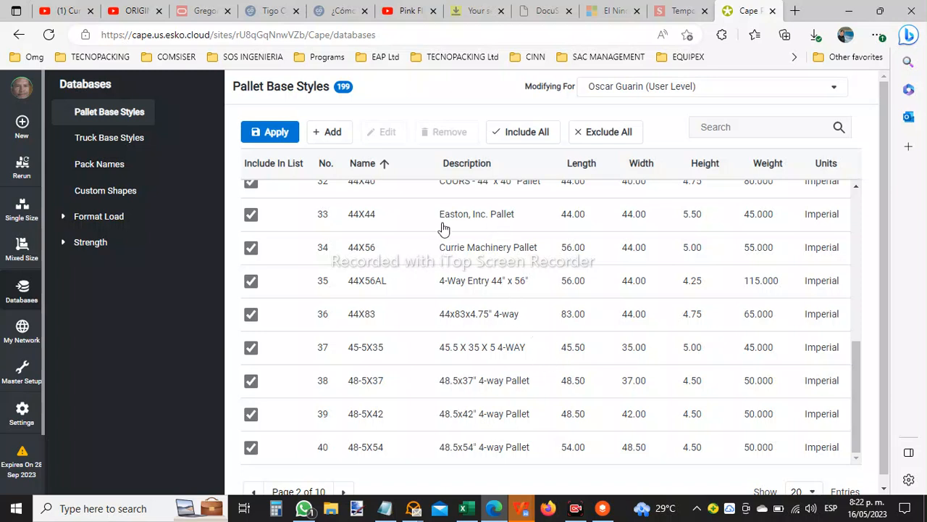
drag(859, 352, 862, 384)
click(344, 491)
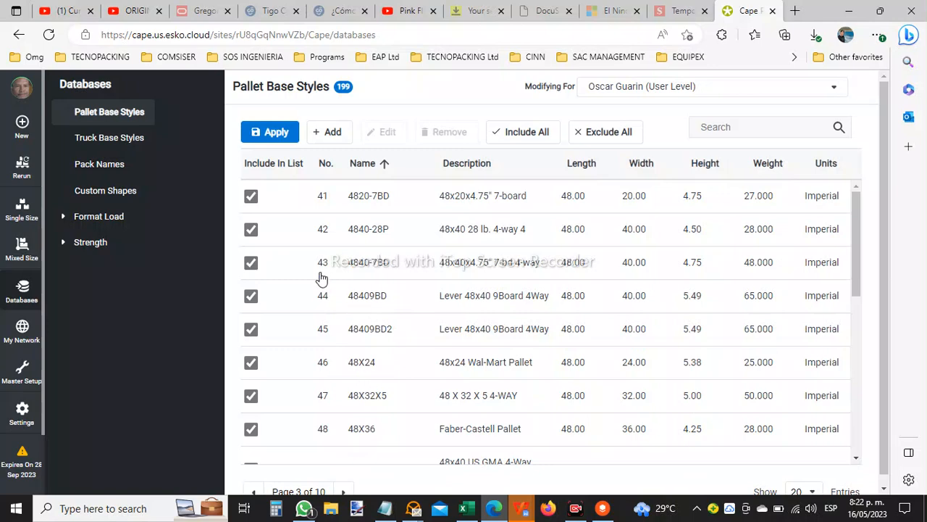
Step: Examine the names, dimensions and weights on both pages of the Truck Base Styles database
click(111, 139)
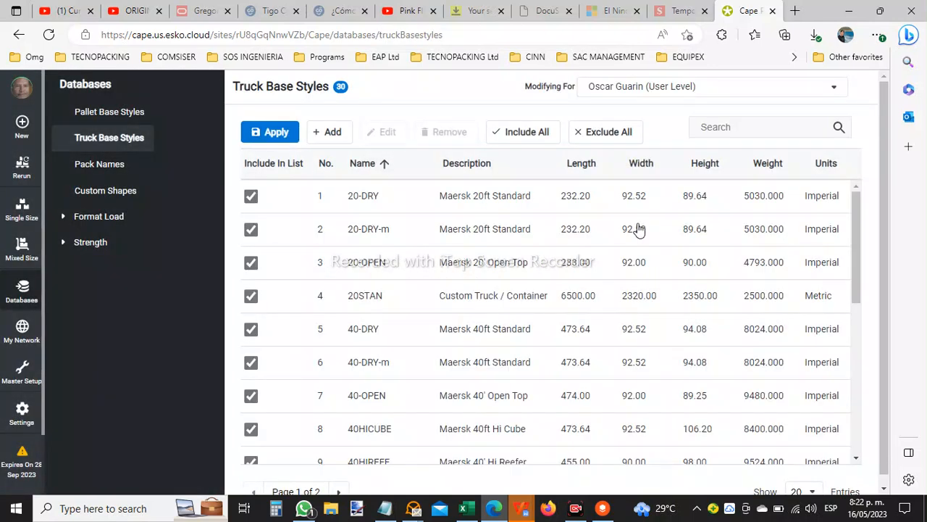
drag(854, 201, 863, 366)
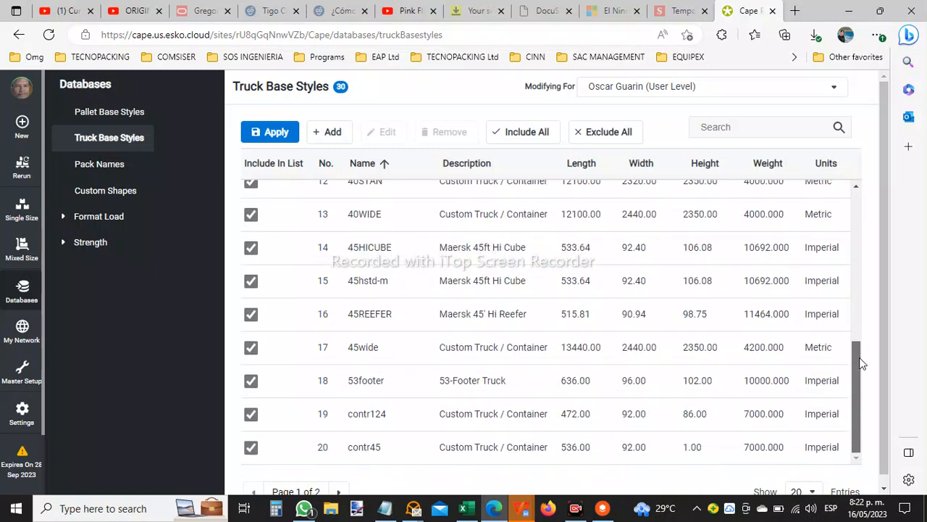
click(338, 491)
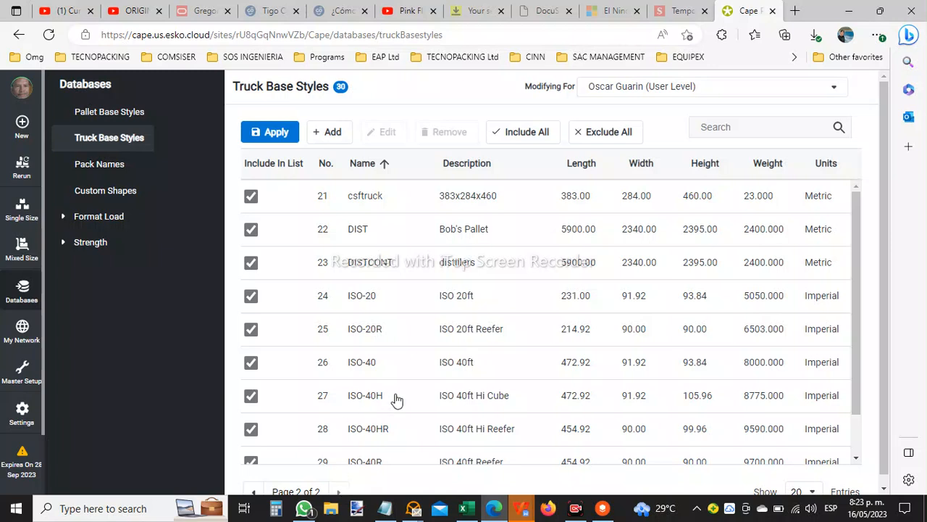
scroll(853, 232, down, 2)
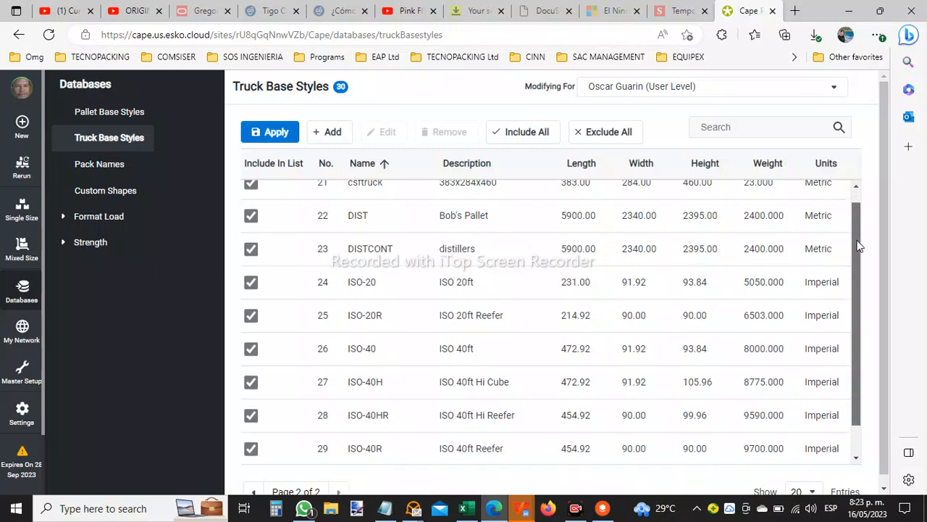
scroll(861, 265, up, 1)
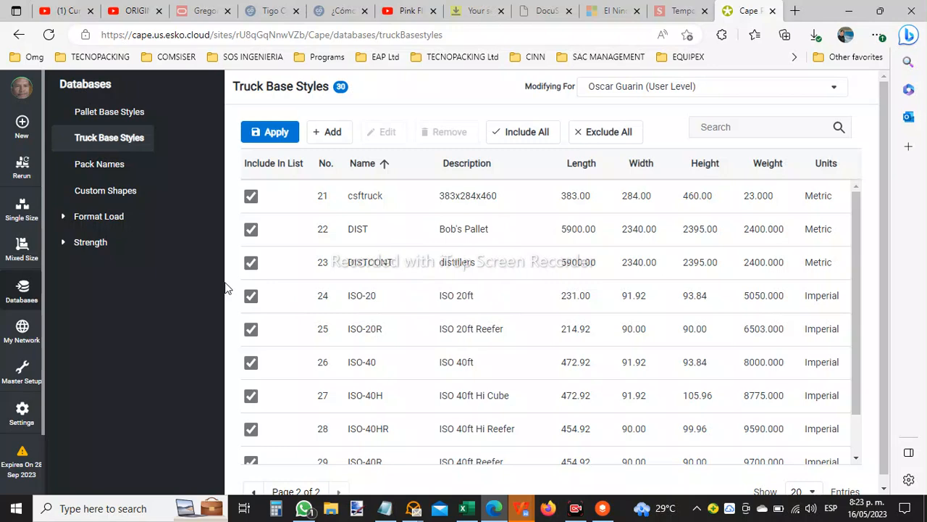
Step: Review the Pack Names database and view the edit form of the Latax100g Cafe entry without saving changes
click(118, 166)
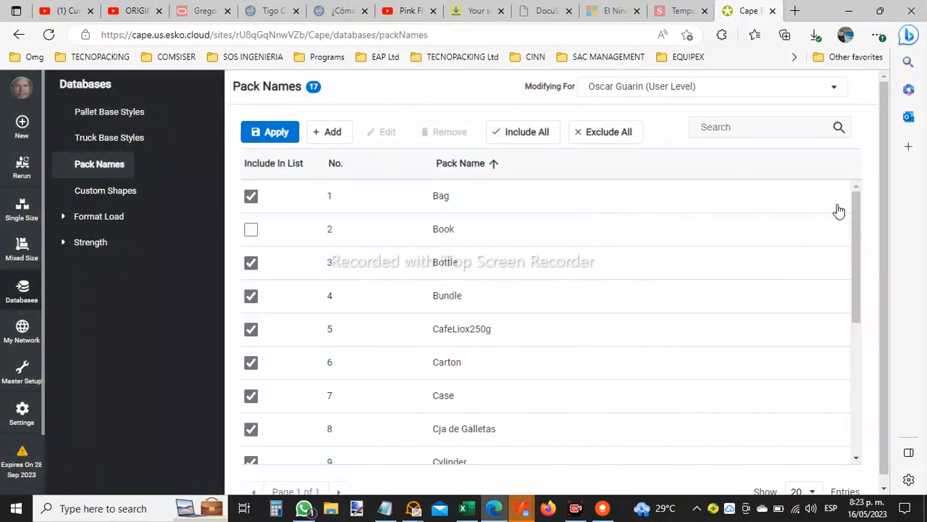
drag(858, 210, 857, 348)
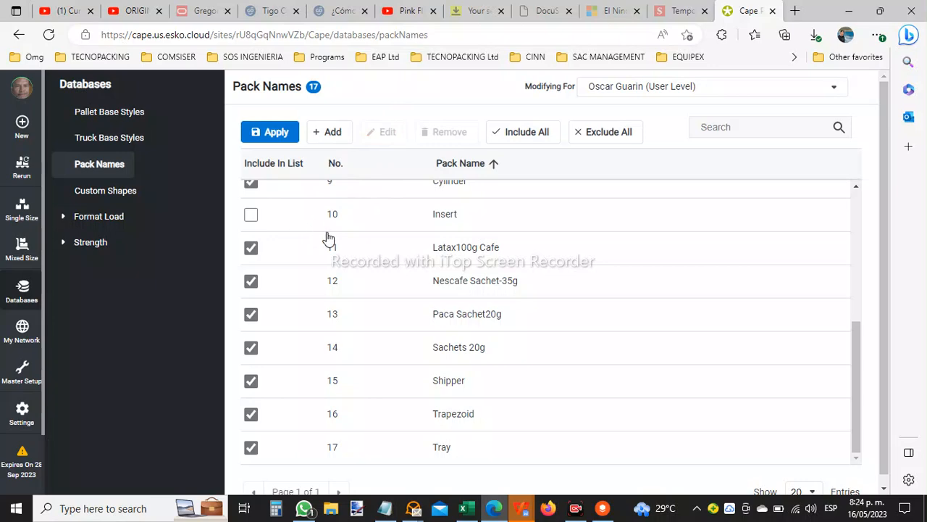
click(441, 247)
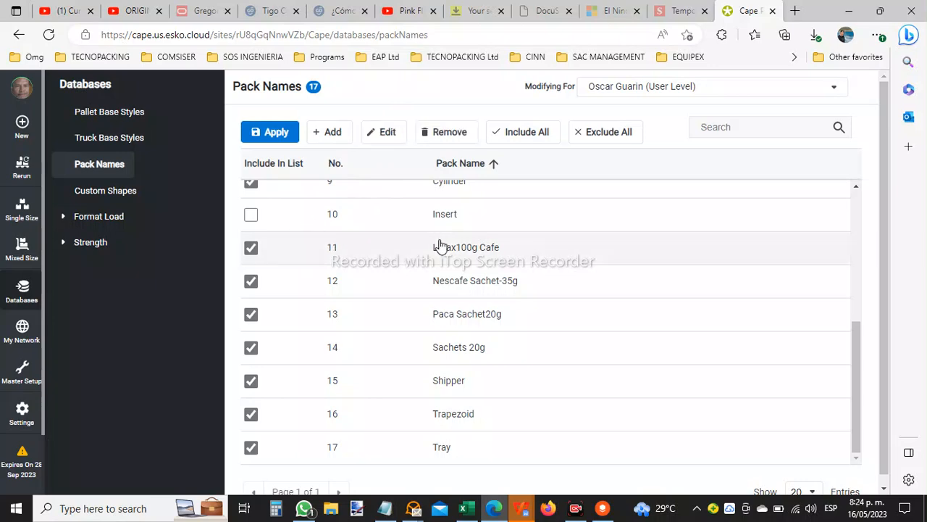
click(387, 134)
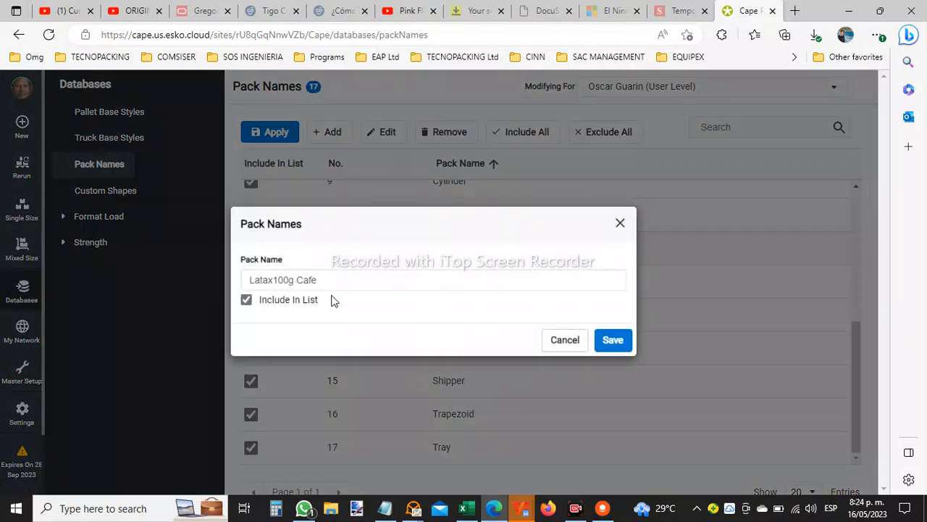
click(565, 340)
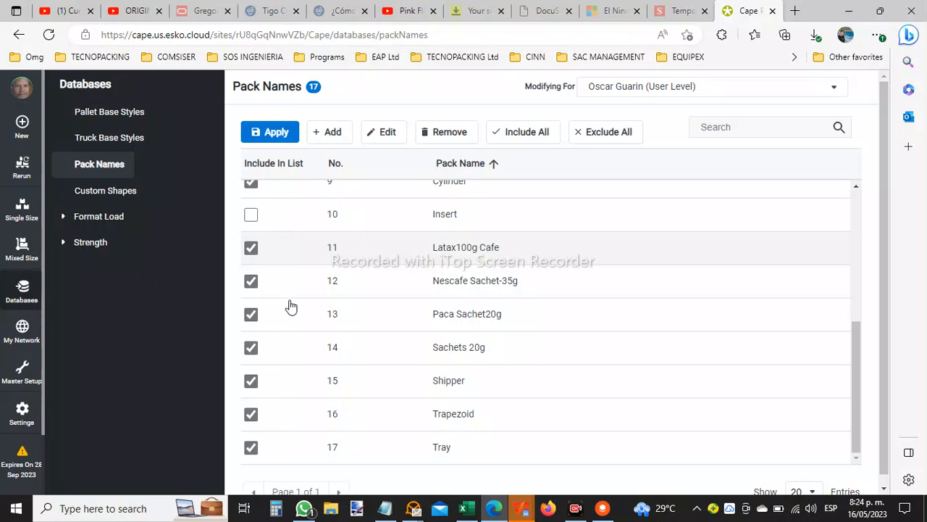
Step: Examine Custom Shapes and the Format Load profiles for layer pads, layer trays, top caps and horizontal corner posts
click(130, 194)
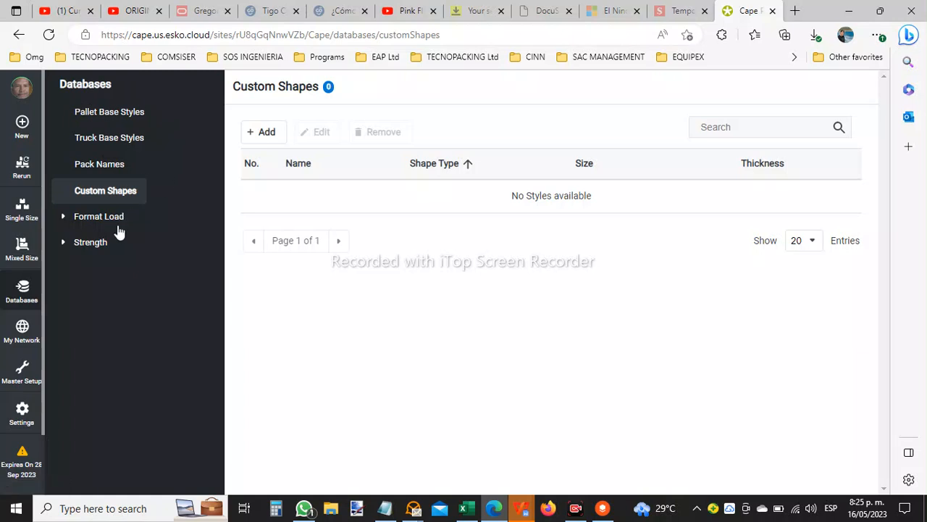
click(65, 218)
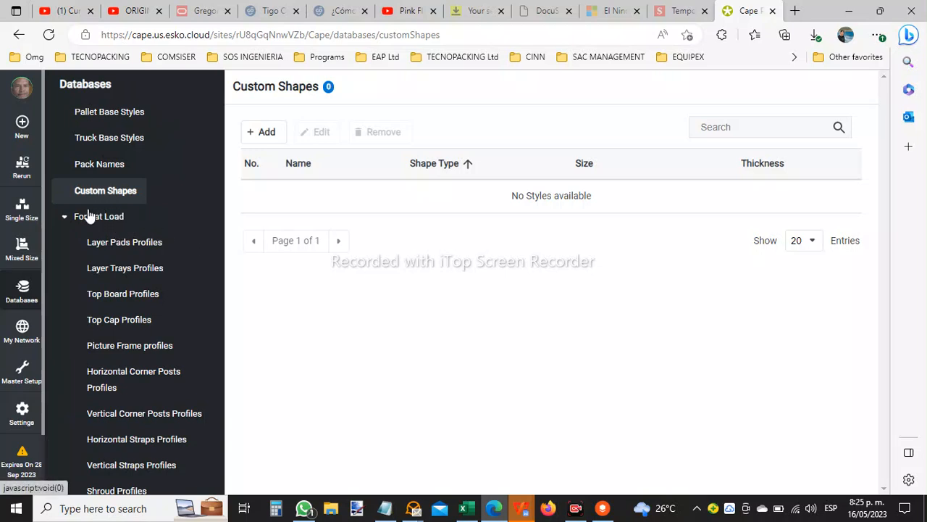
click(143, 245)
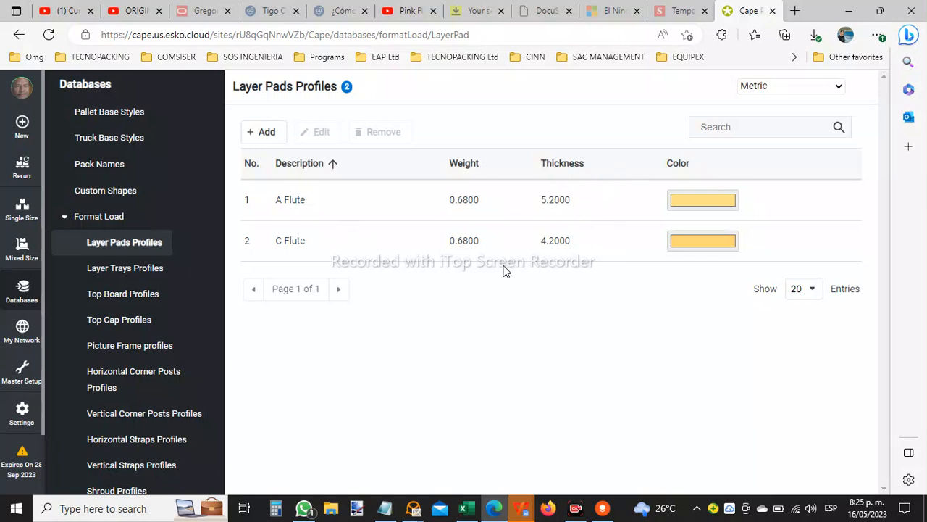
click(153, 271)
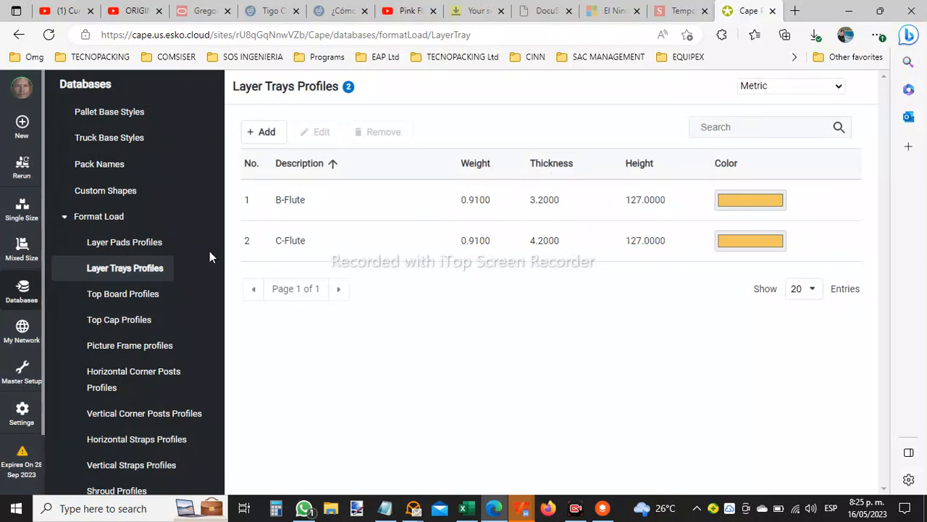
click(143, 325)
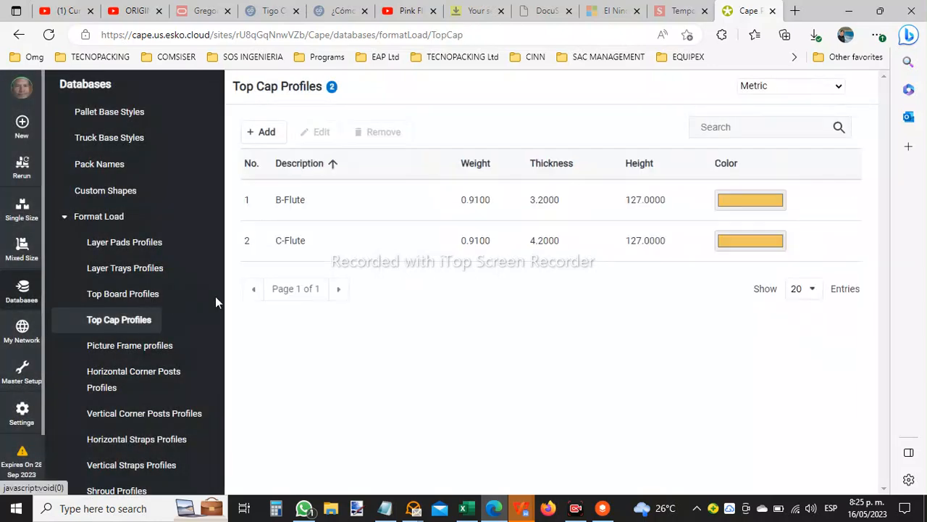
click(138, 376)
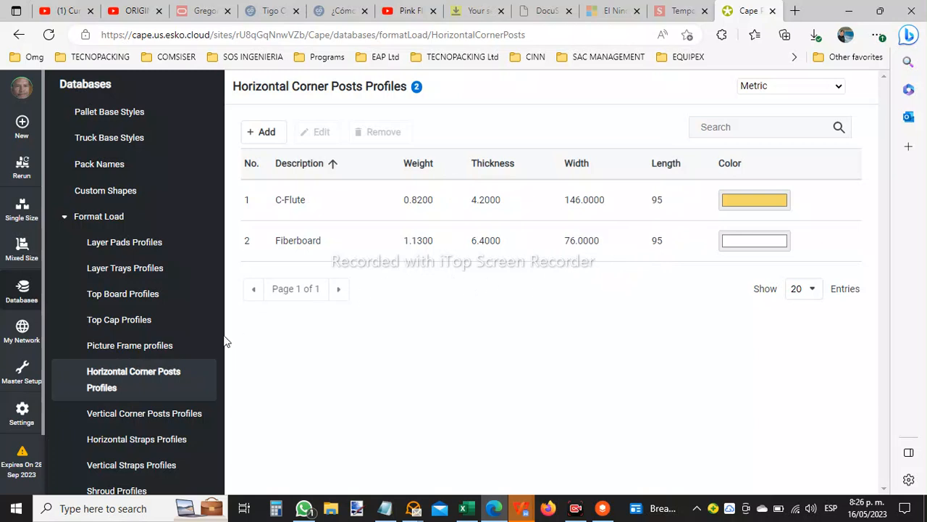
Step: View the Vertical Straps profiles, then examine the strength databases in the Manage Database list of the Strength section
click(169, 466)
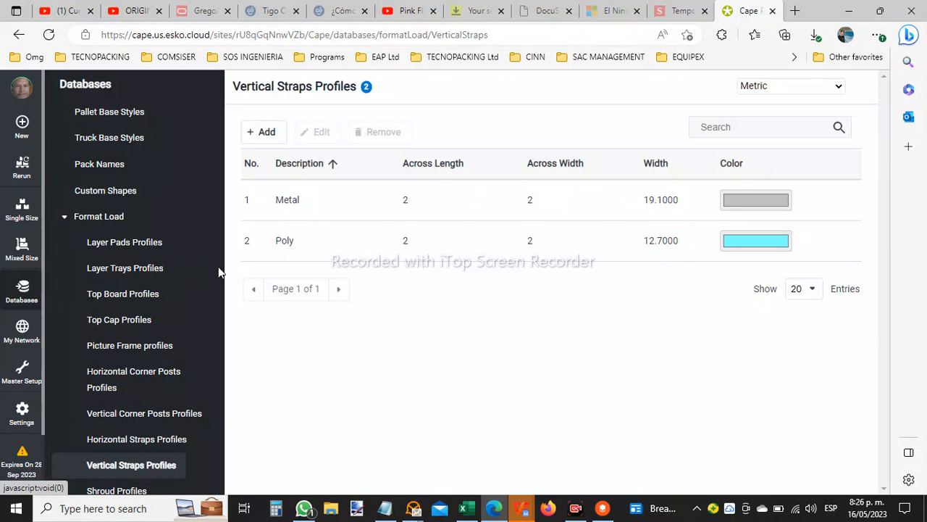
click(70, 217)
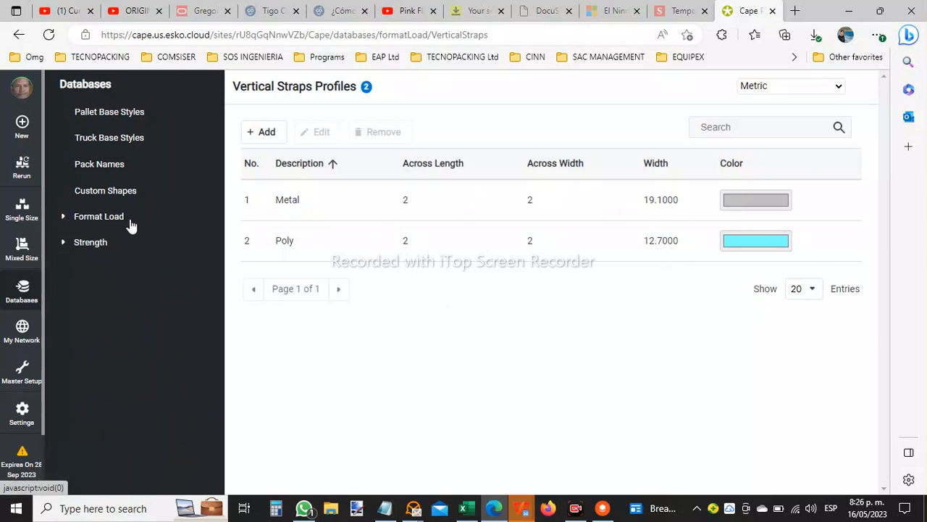
click(64, 243)
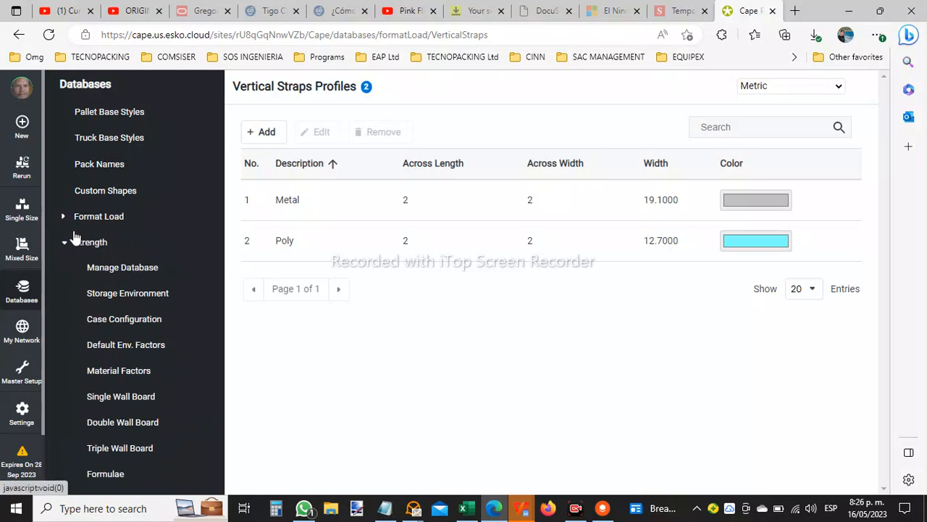
click(132, 270)
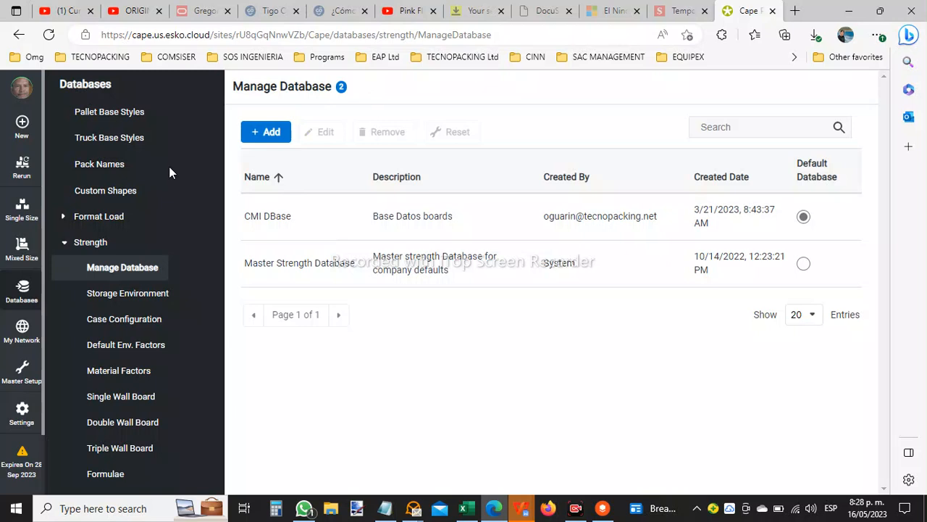
Step: Start a new analysis and view the primary pack shapes in the Pack Type Library without changing the selection
click(22, 122)
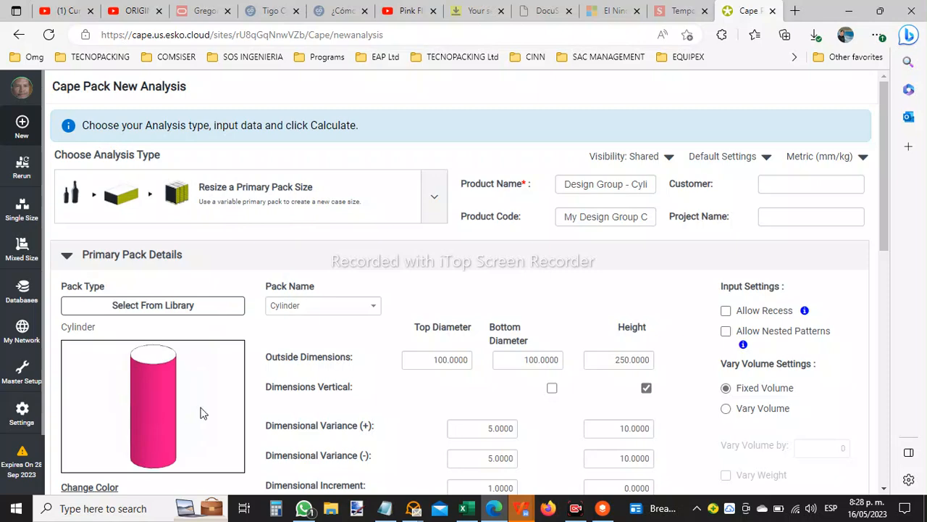
click(163, 307)
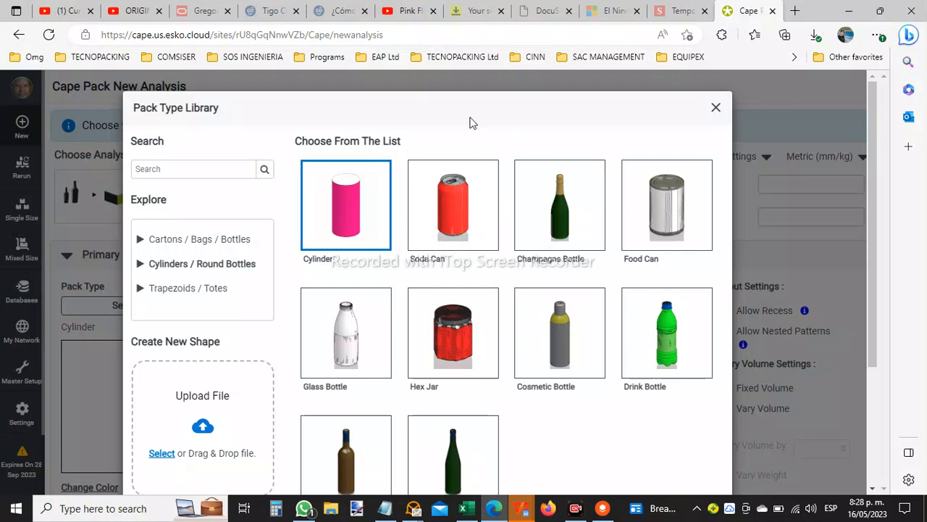
click(715, 107)
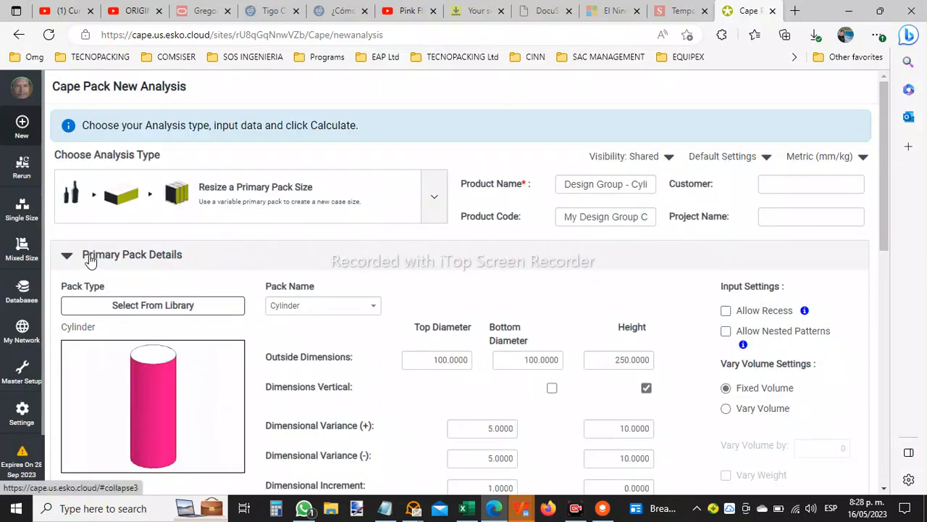
Step: Show the Secondary Pack Details and browse both pages of its Pack Type Library, including the Display HSC shape, without applying a change
click(67, 257)
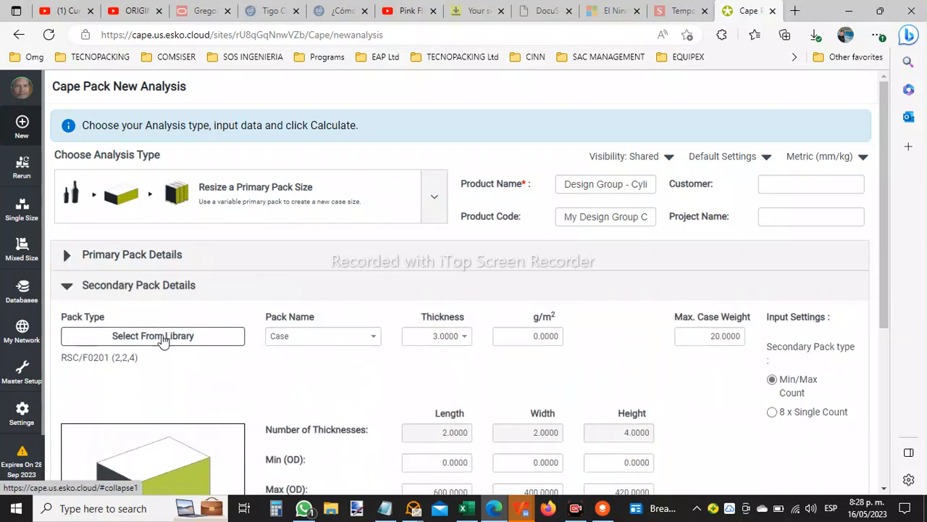
drag(882, 137, 880, 278)
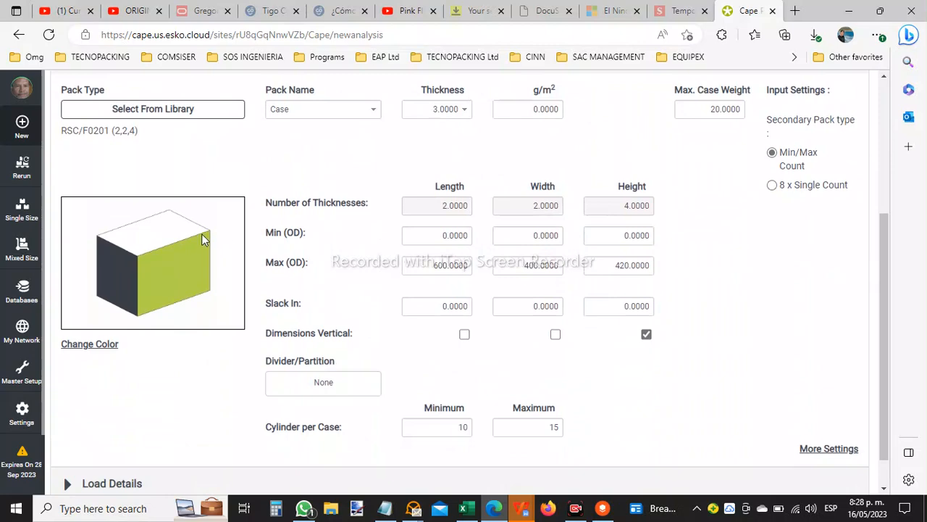
click(206, 112)
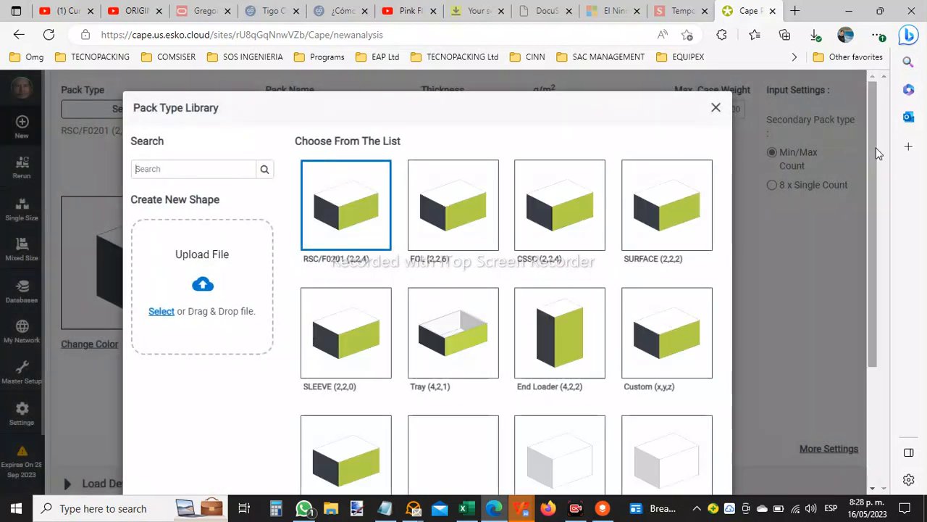
drag(871, 147, 872, 269)
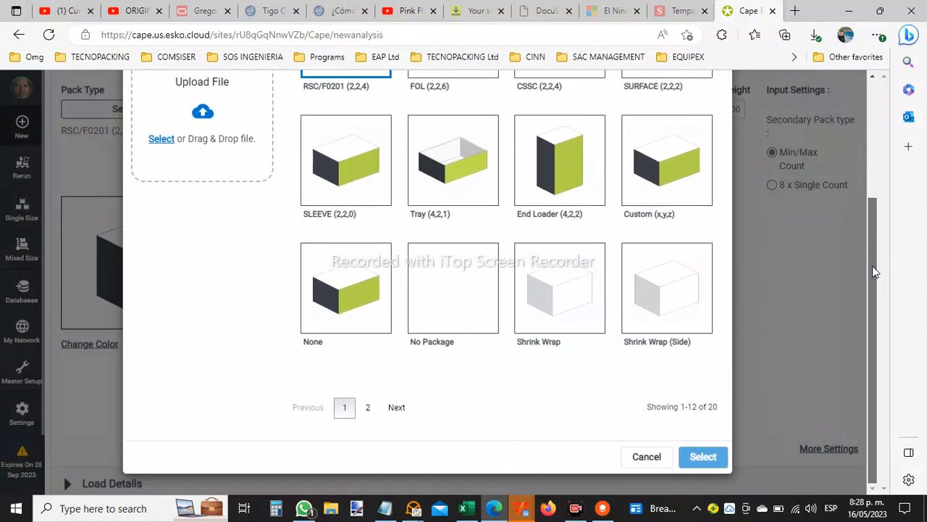
click(367, 407)
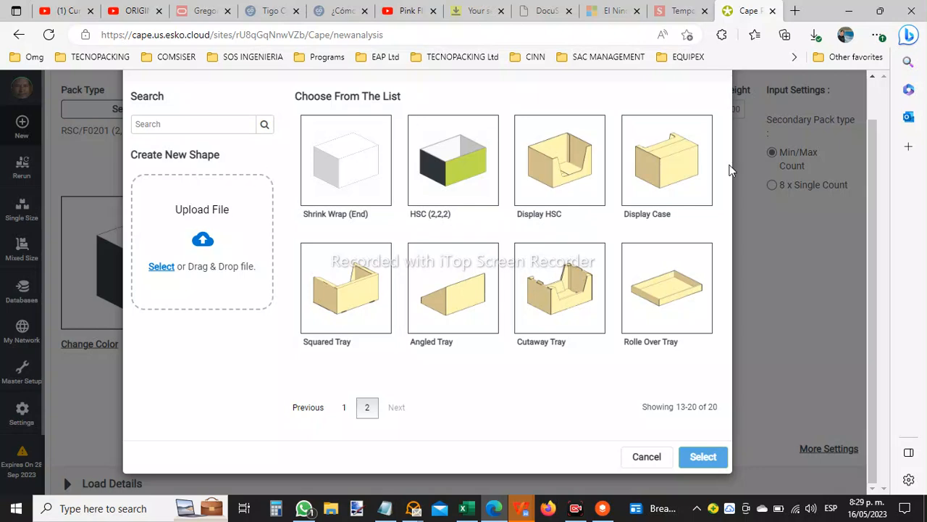
drag(876, 162, 873, 113)
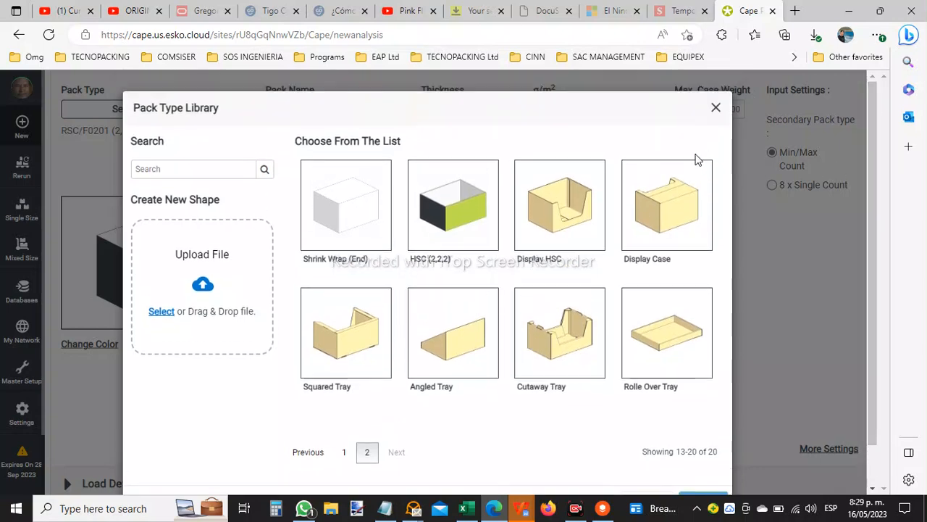
click(555, 203)
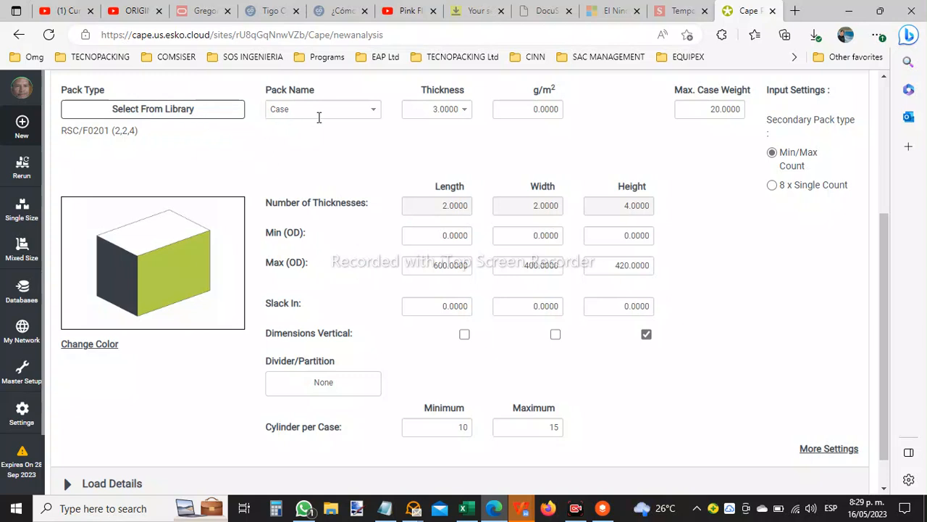
Step: Review the search and both pages of secondary pack shapes in the Pack Type Library again, and leave without selecting one
click(197, 113)
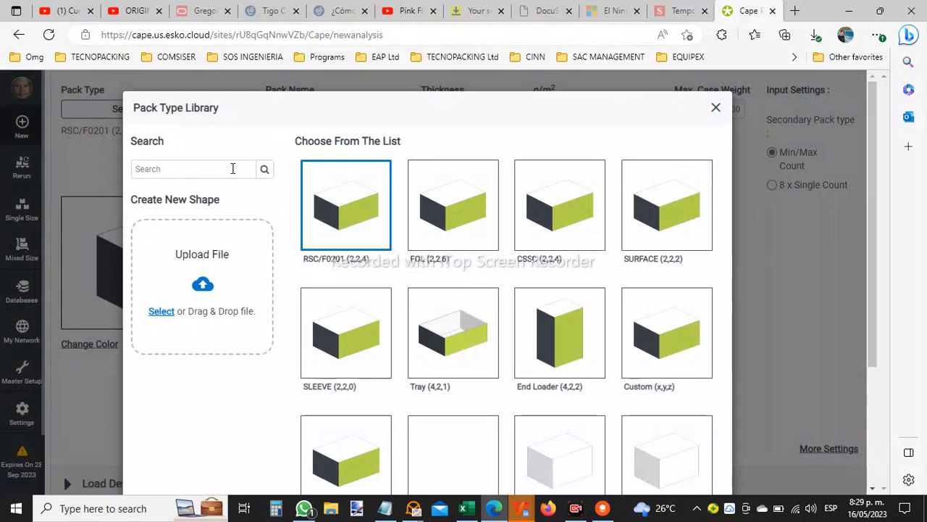
click(199, 168)
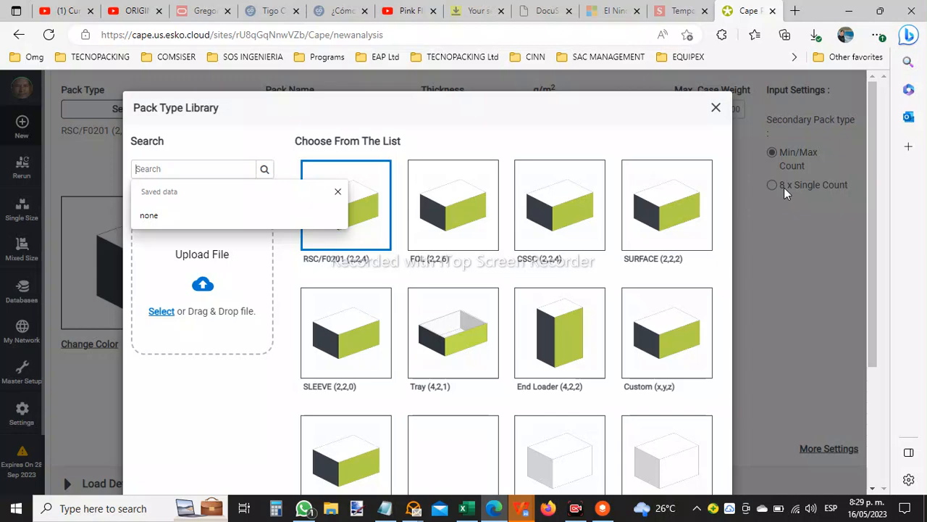
drag(871, 152, 887, 263)
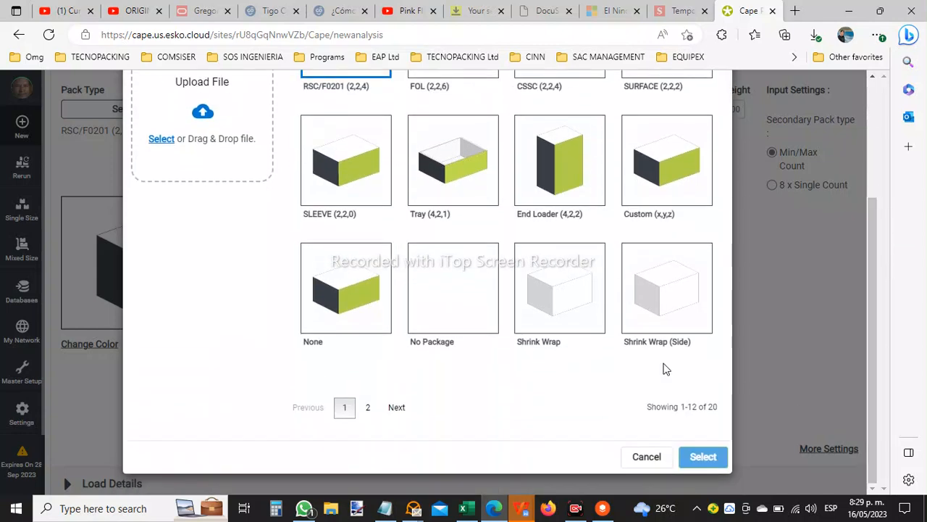
click(398, 409)
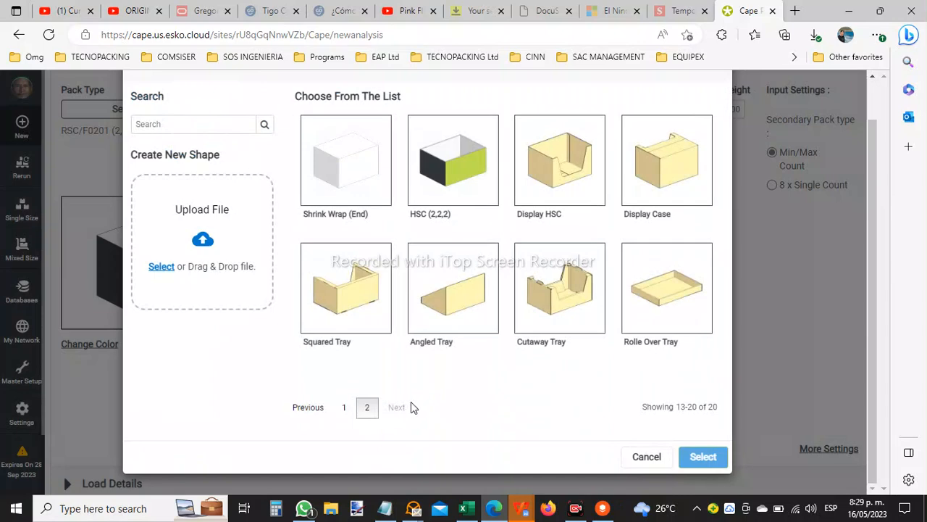
click(646, 456)
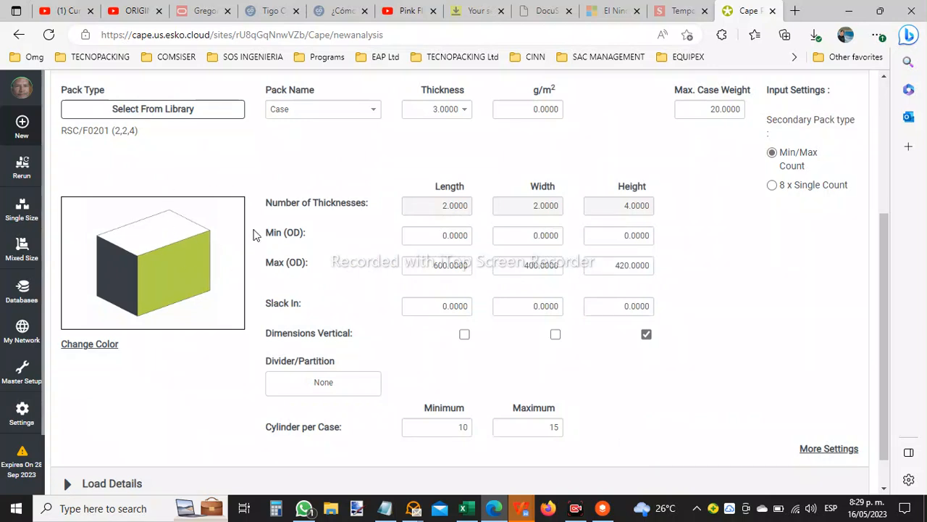
Step: Review the available pack names for the secondary pack, keeping Case as the name
click(374, 109)
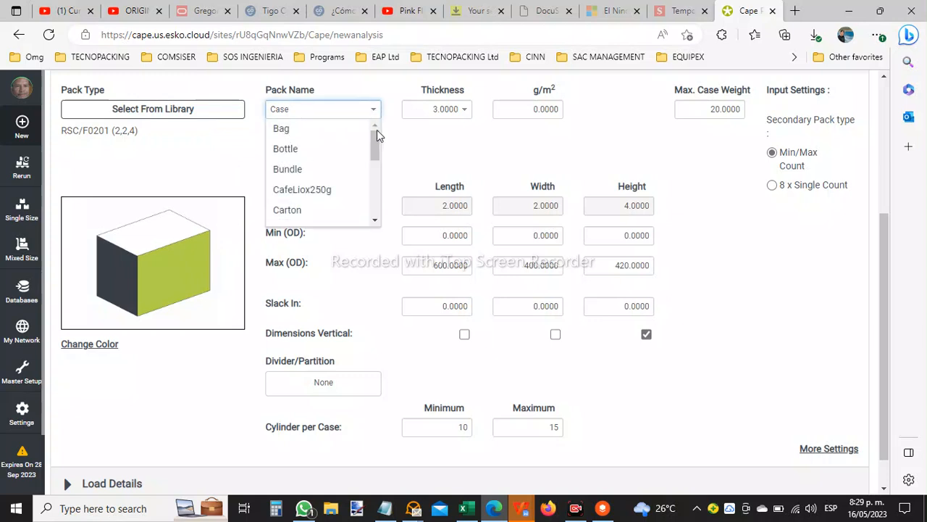
drag(375, 145, 375, 184)
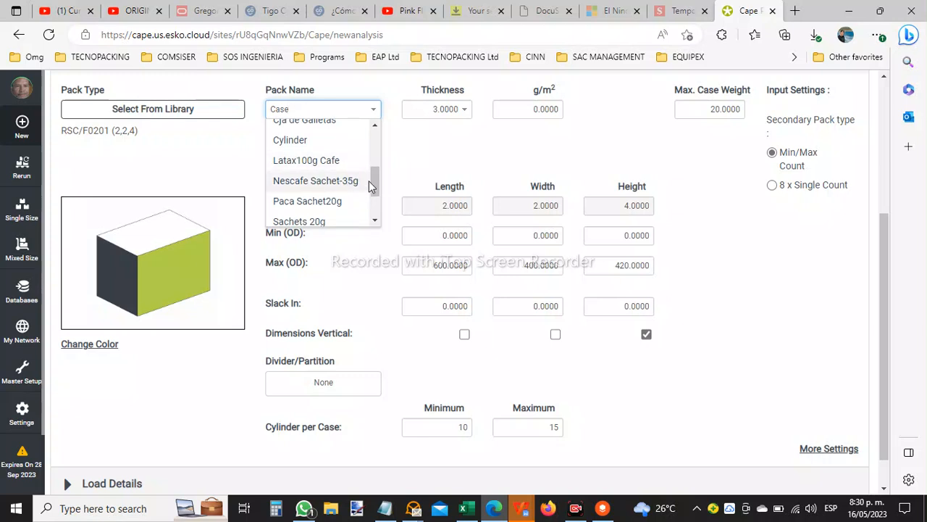
mouse_move(375, 184)
mouse_down()
mouse_move(376, 208)
mouse_move(378, 186)
mouse_up()
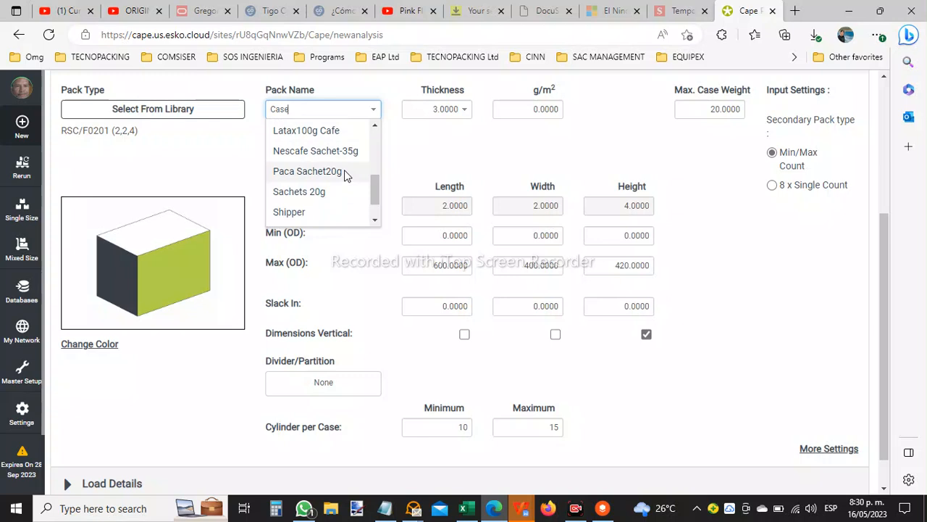
click(497, 146)
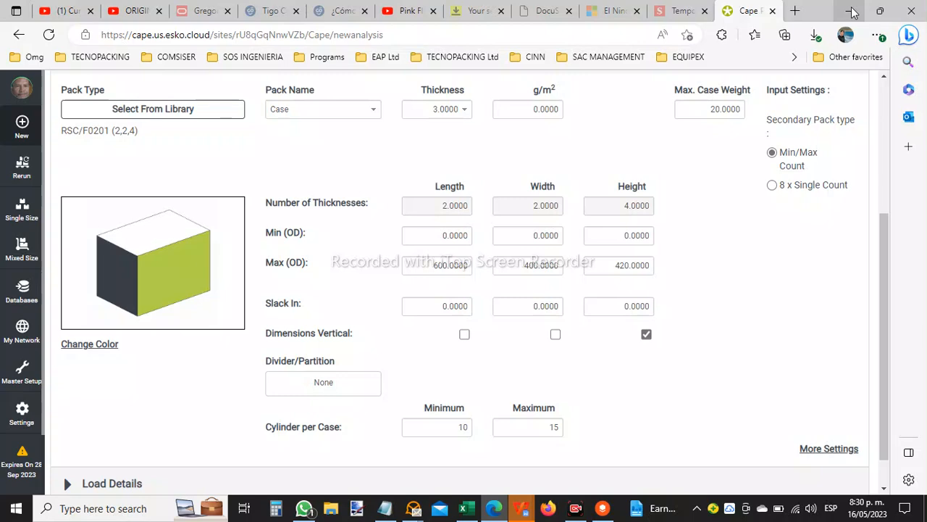
Step: Switch to the desktop program Cape Pack 22.10 and reposition its Front Menu window on the desktop
click(851, 10)
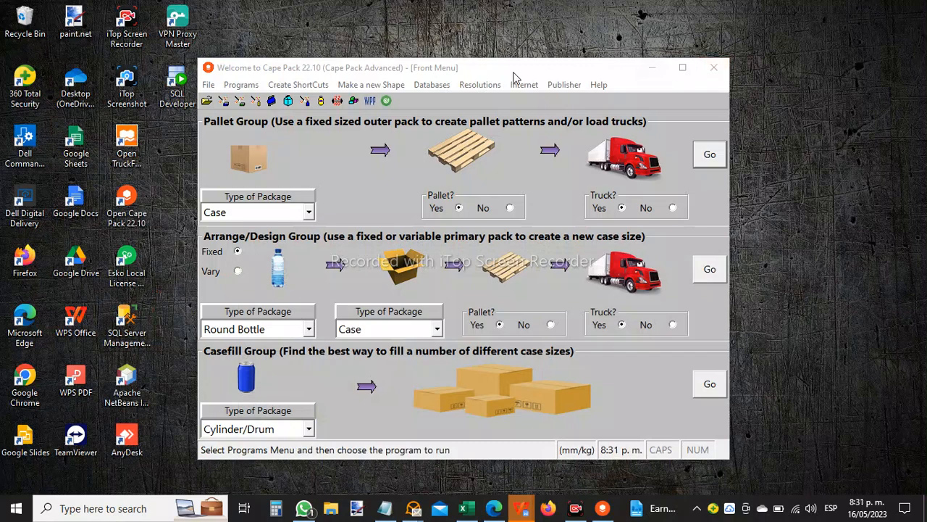
drag(514, 74, 530, 36)
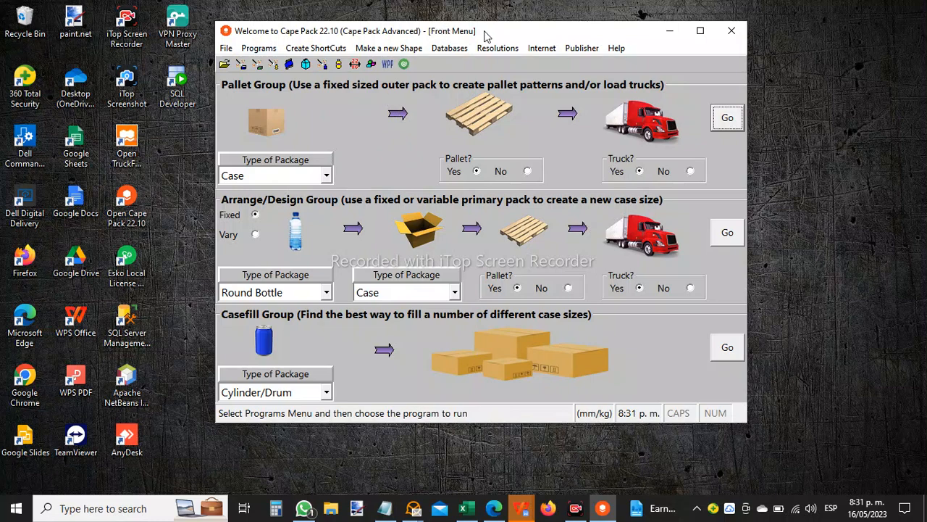
drag(487, 37, 497, 55)
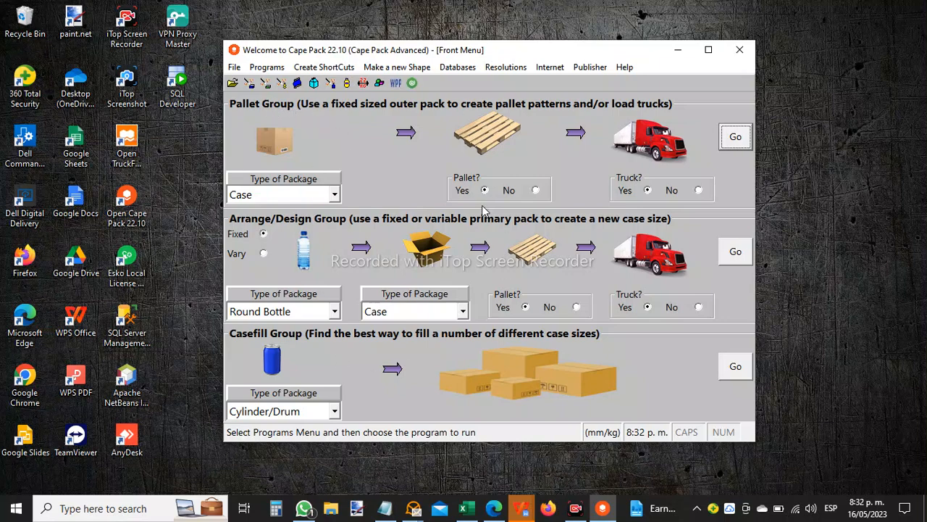
Step: Open the Packaging Information Database (PID) with the All Solutions group
click(461, 68)
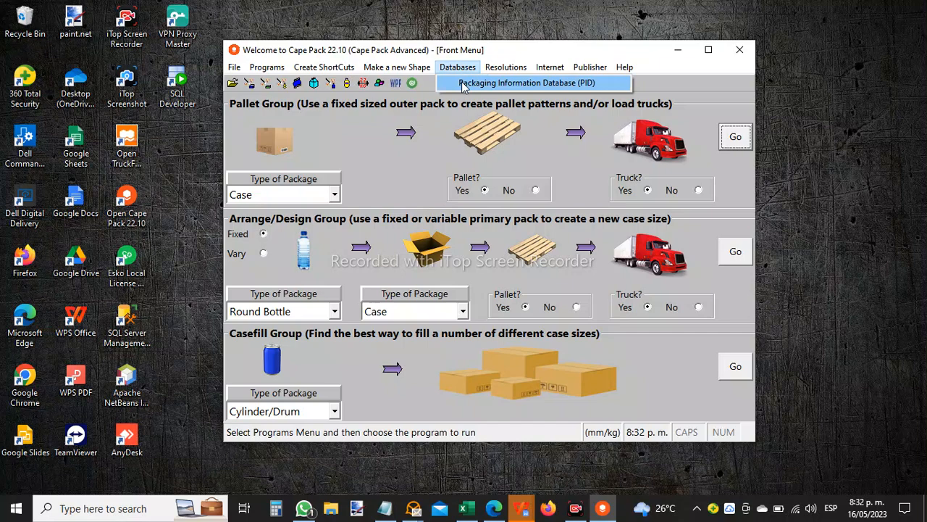
click(465, 84)
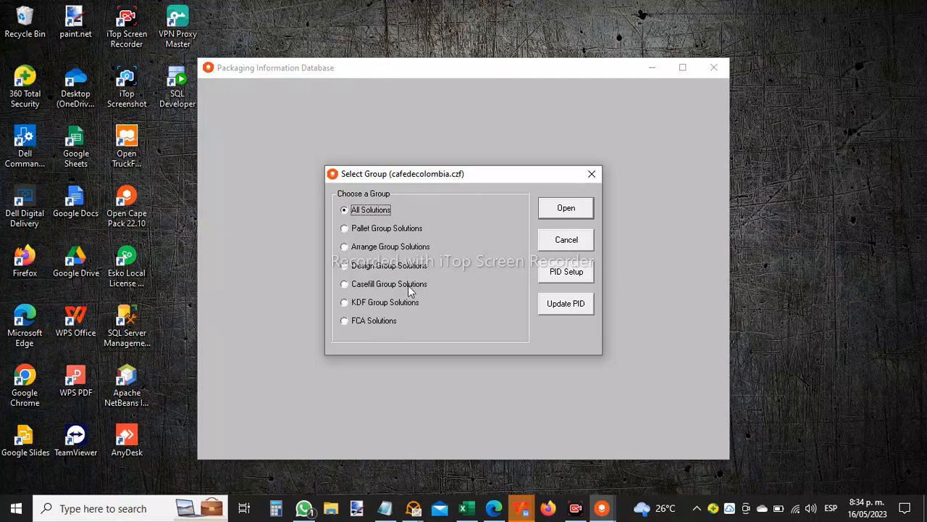
click(559, 210)
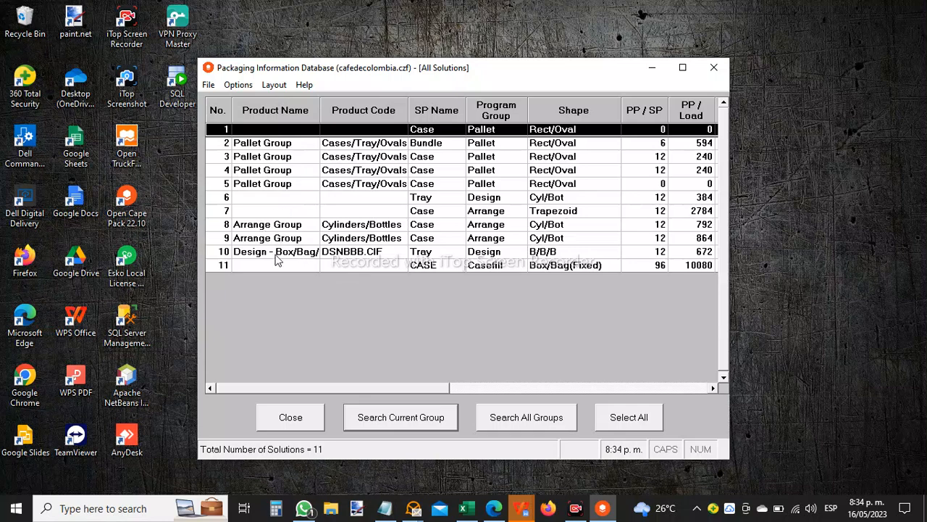
Step: View the graphics of solution 2, the Bundle in the Pallet group, and return to the PID
click(274, 147)
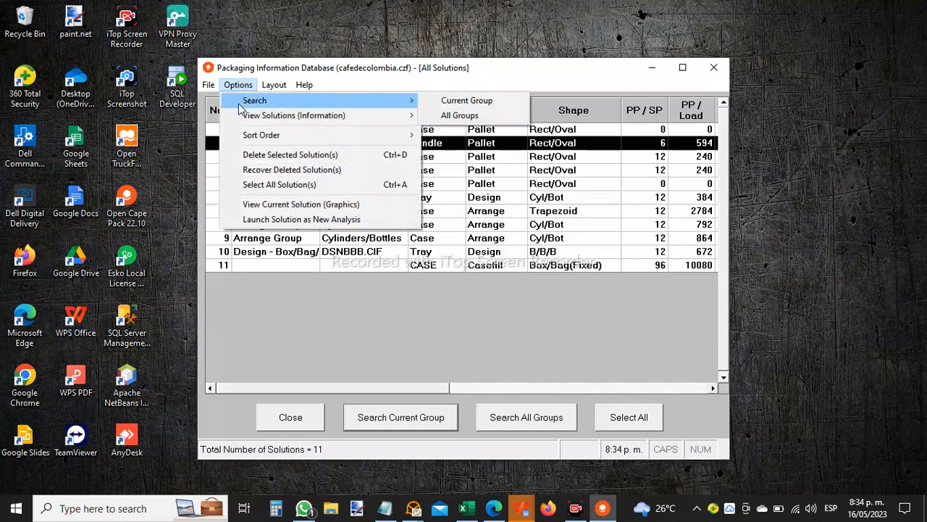
mouse_move(210, 87)
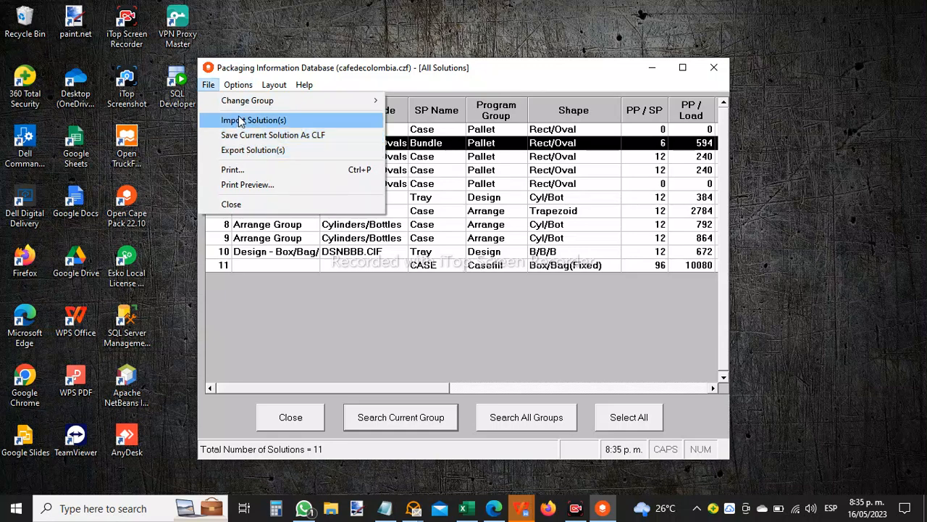
mouse_move(238, 85)
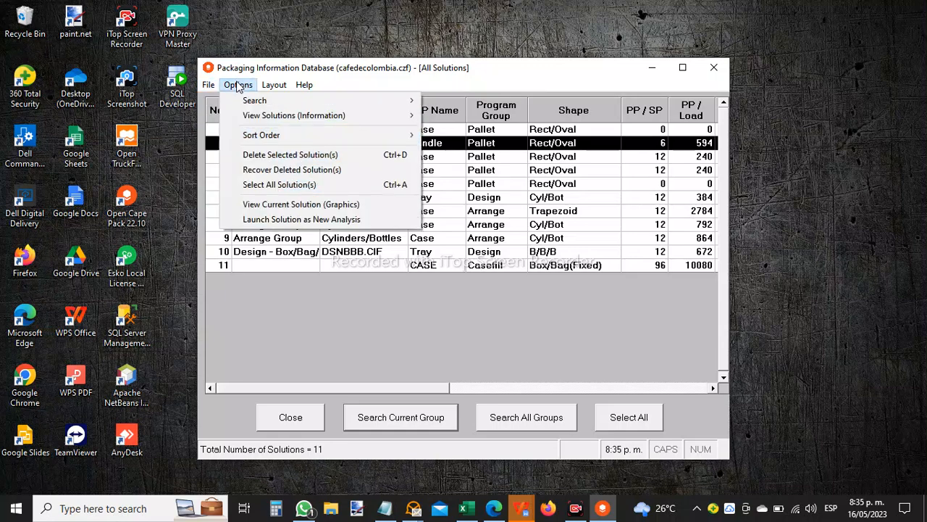
mouse_move(262, 116)
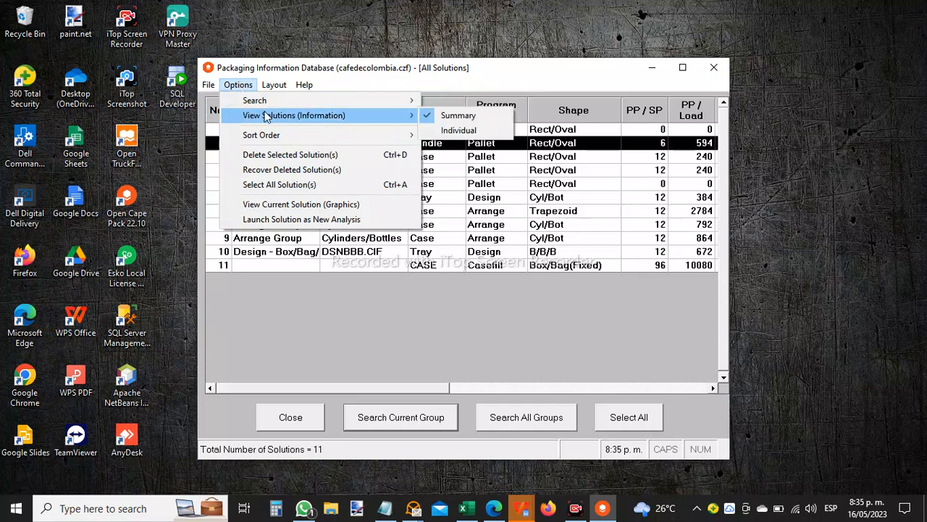
mouse_move(272, 90)
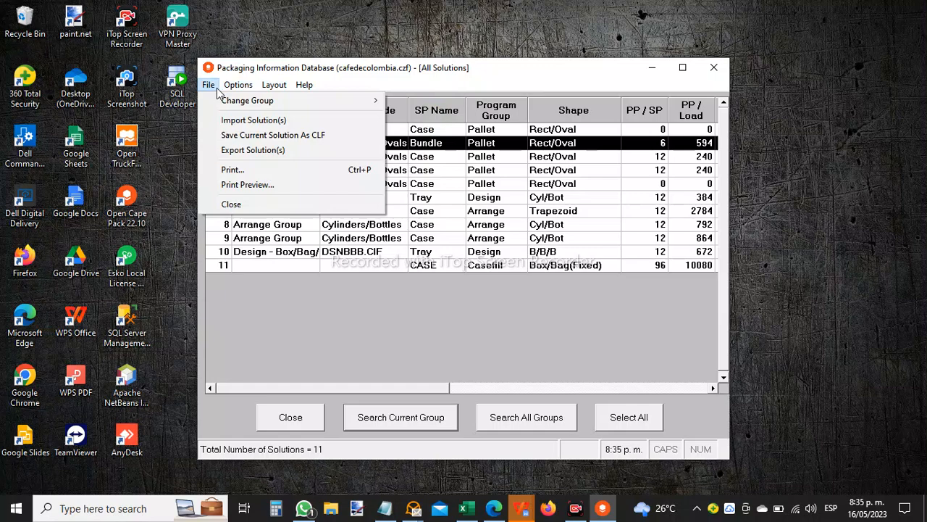
mouse_move(253, 138)
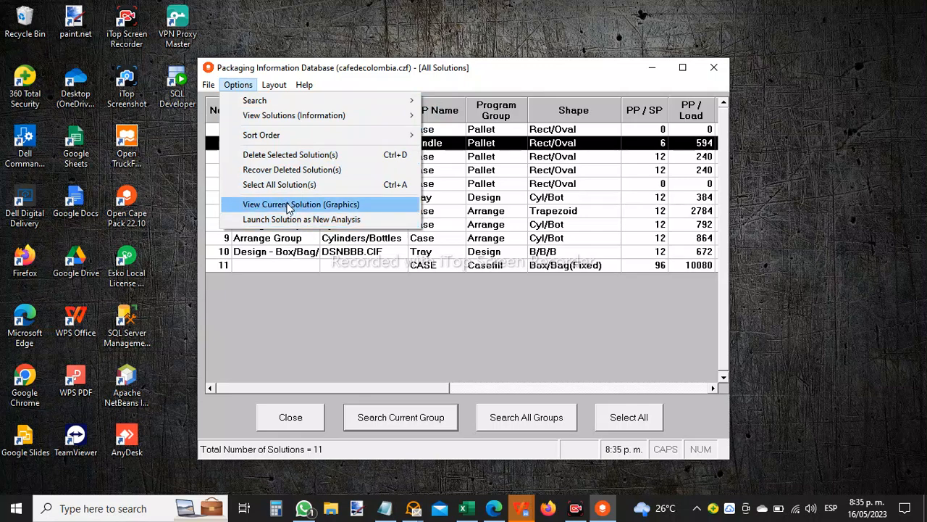
click(288, 205)
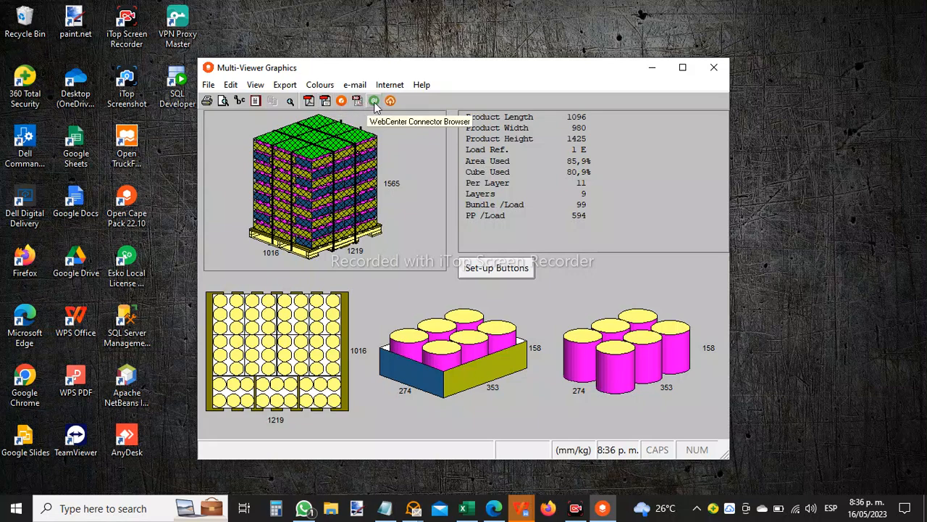
click(209, 85)
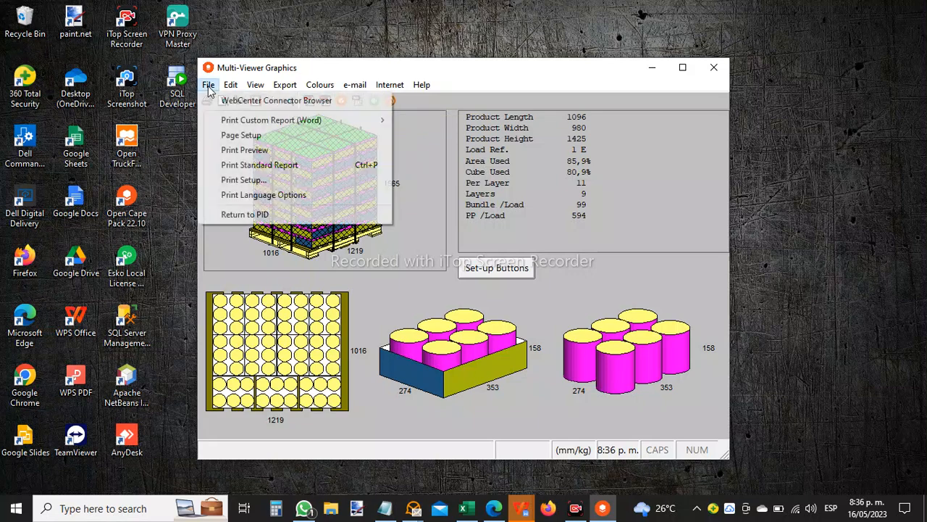
click(245, 215)
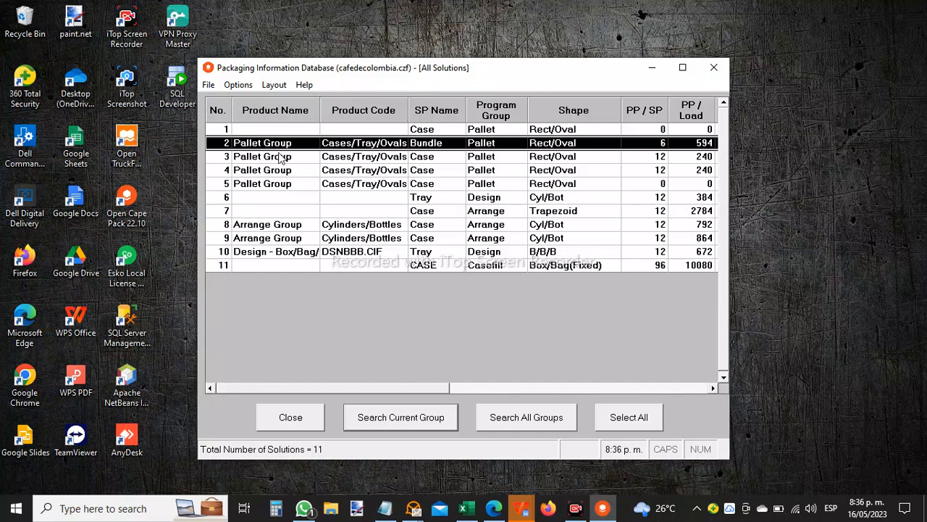
Step: Launch solution 2, the Bundle in the Pallet group, as a new analysis
click(239, 85)
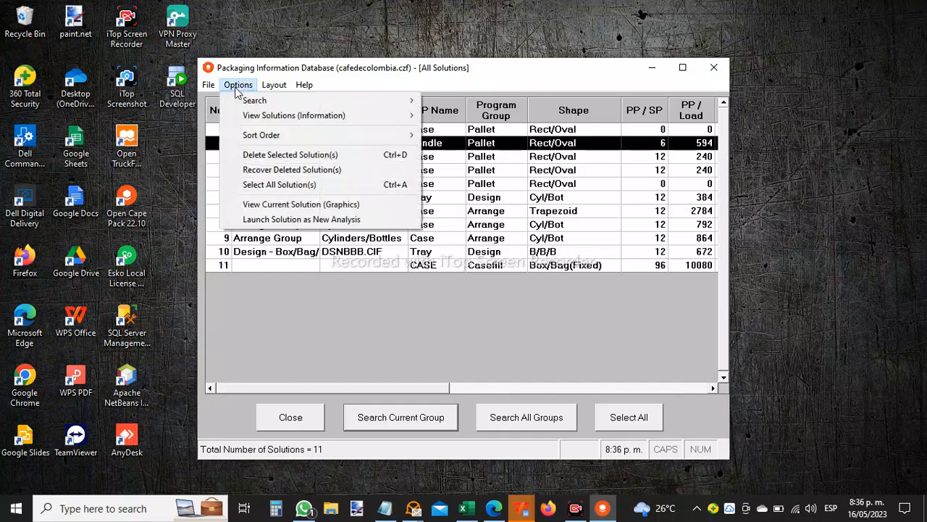
click(290, 220)
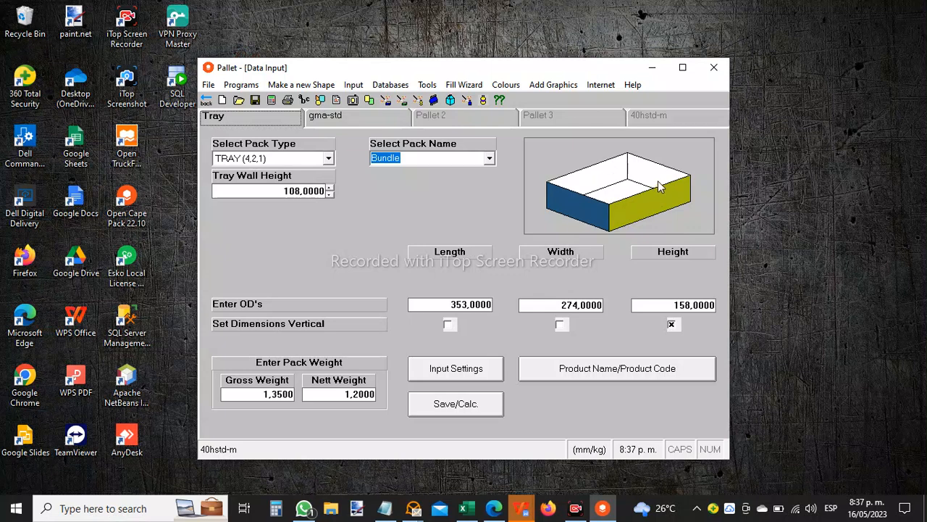
Step: Reduce the Bundle's tray wall height to 78 mm
click(330, 194)
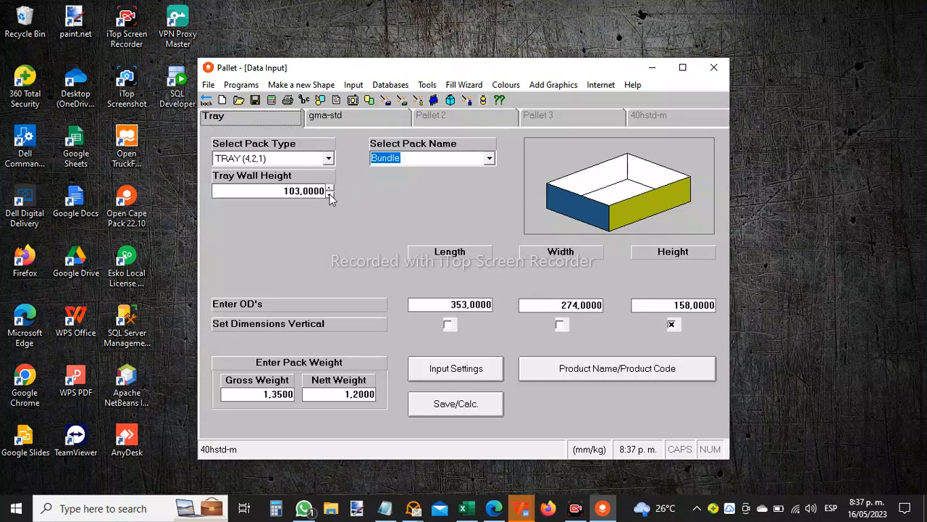
click(329, 194)
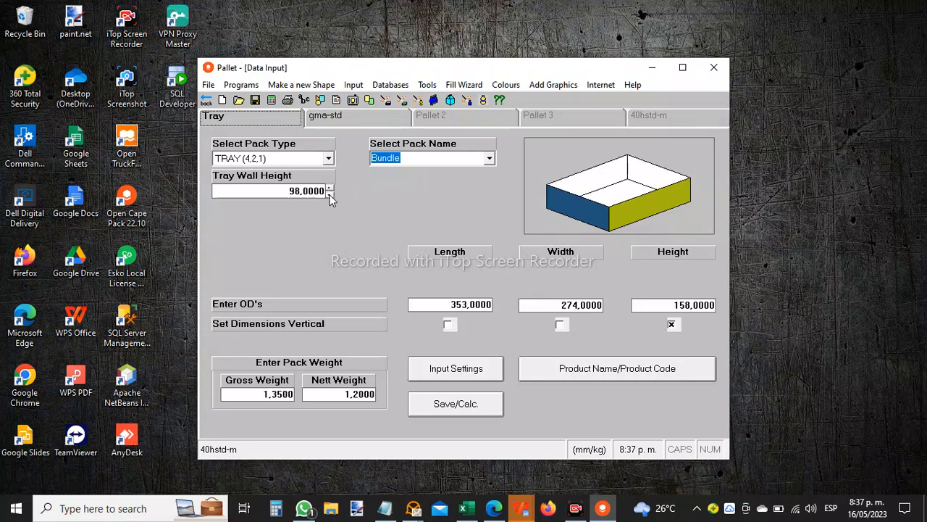
click(330, 194)
click(330, 194)
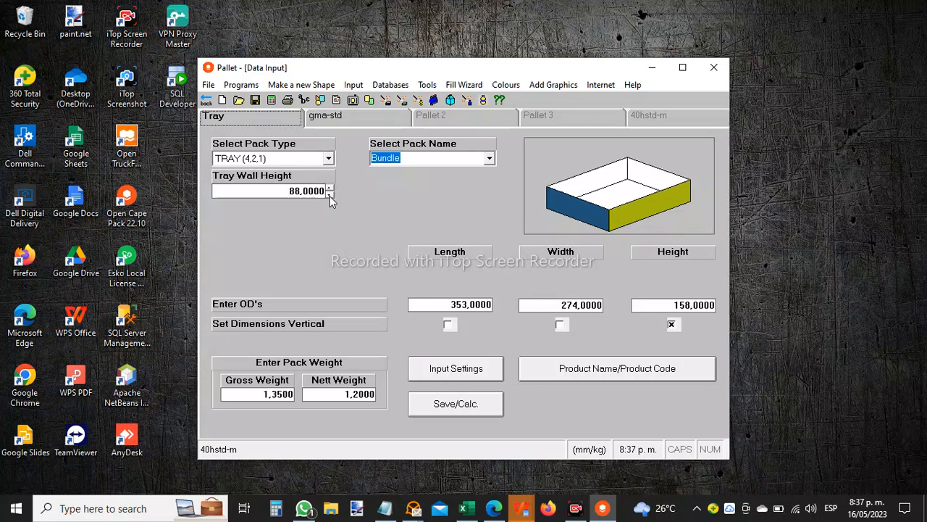
click(330, 194)
click(330, 194)
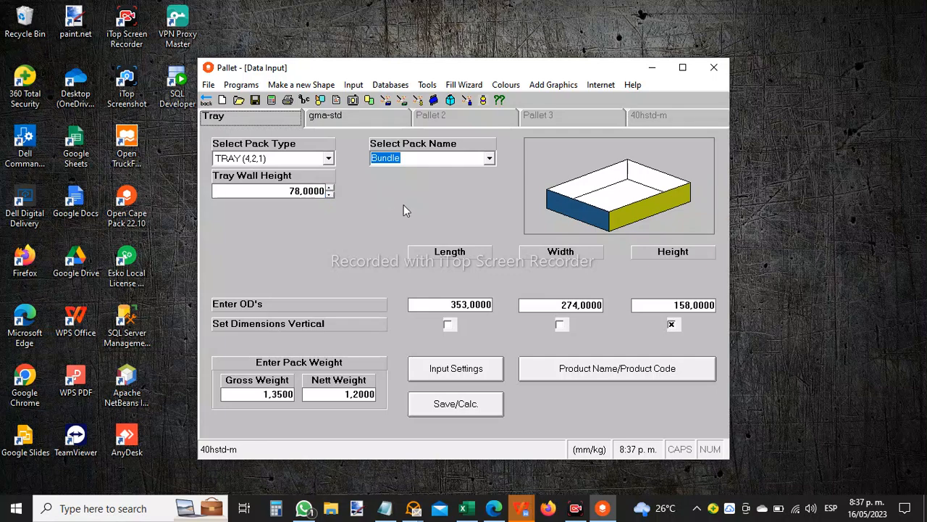
Step: Calculate the tray's load on the gma-std pallet, view the diagrams, and return to the data input without saving the graphics solution
click(331, 123)
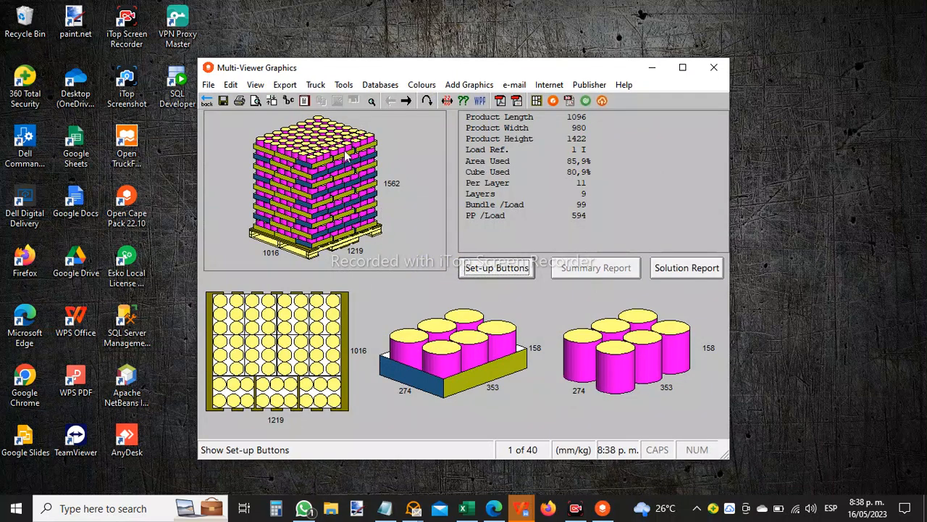
click(208, 102)
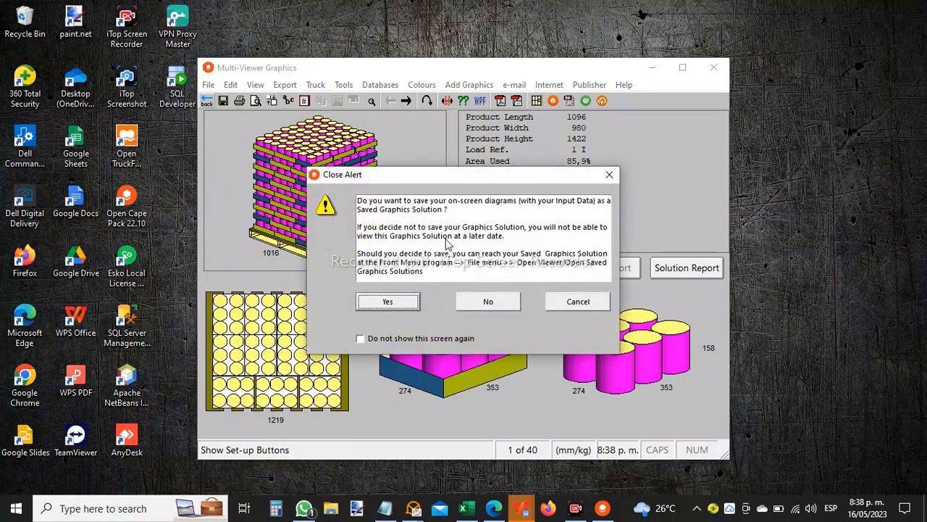
click(487, 301)
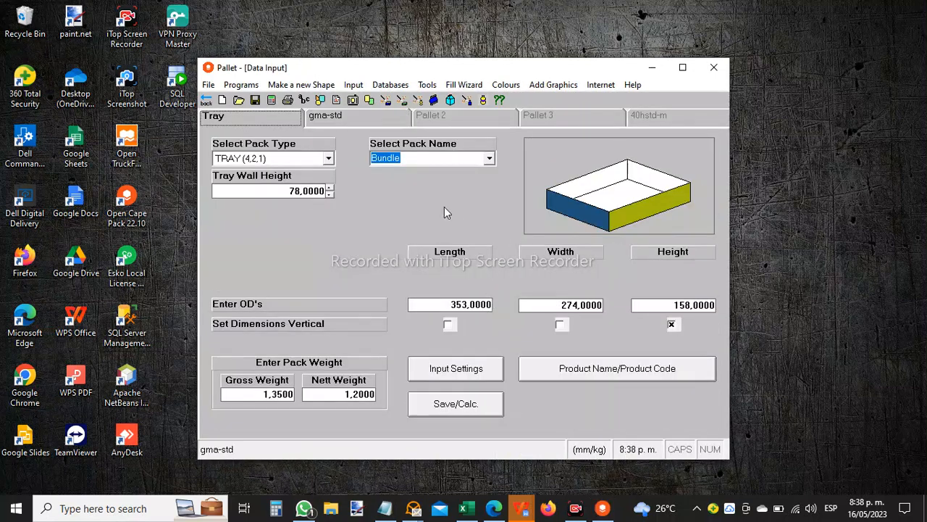
Step: Raise the tray wall height to 98 mm and change the primary pack type to pill bottle.csf in the Fill Wizard
click(330, 188)
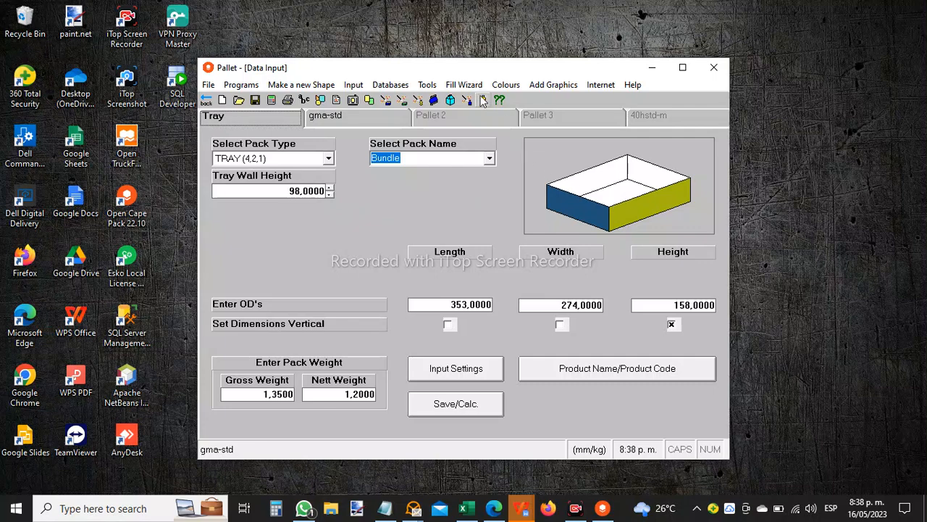
click(464, 85)
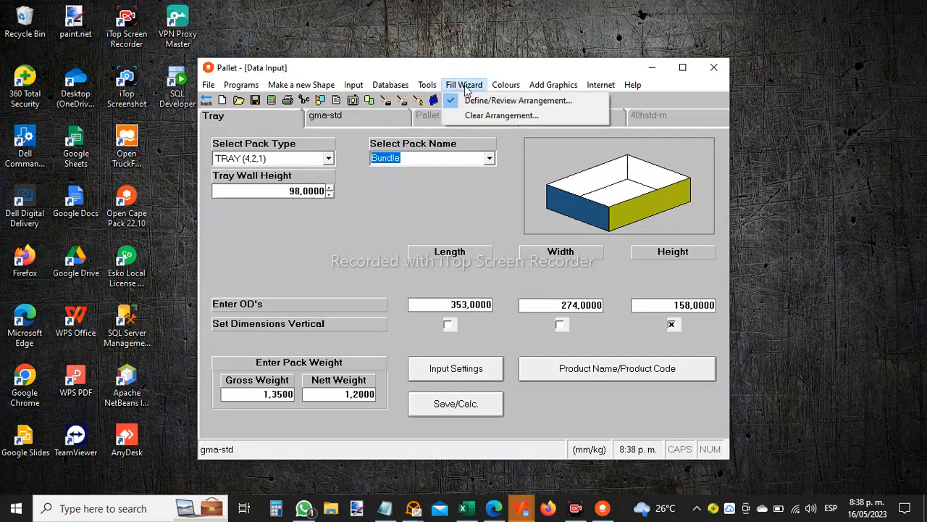
click(478, 101)
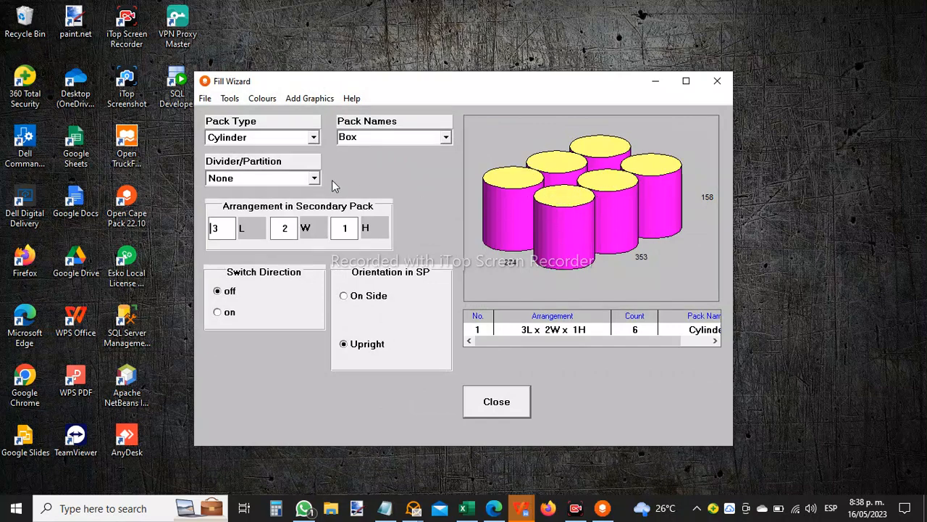
click(314, 141)
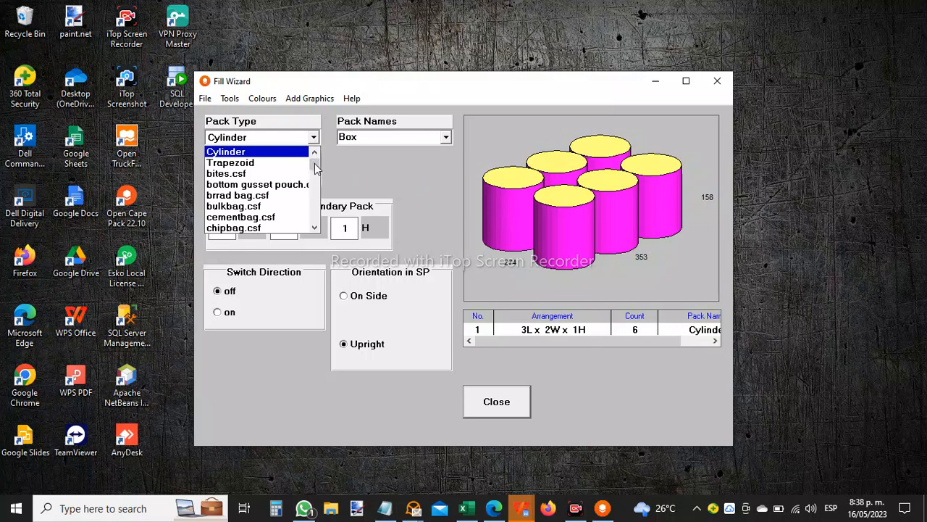
drag(316, 166, 317, 181)
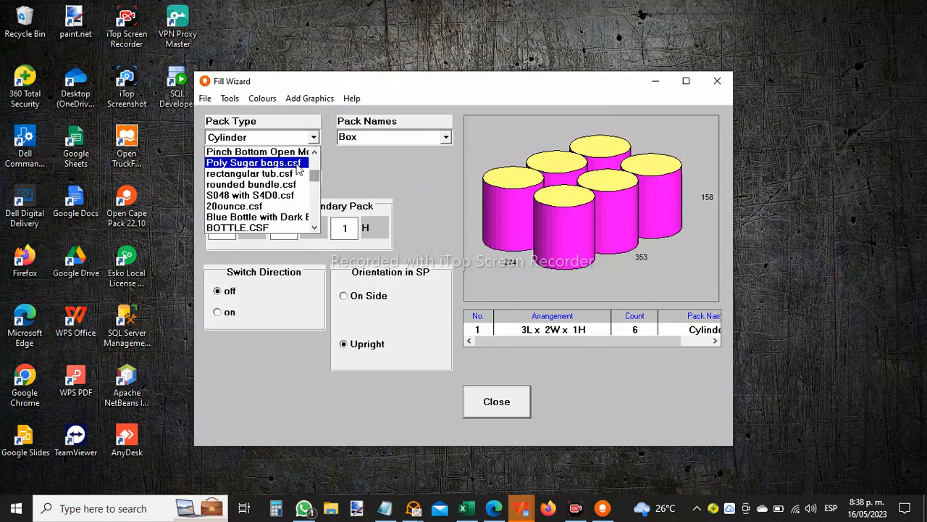
drag(316, 185, 319, 197)
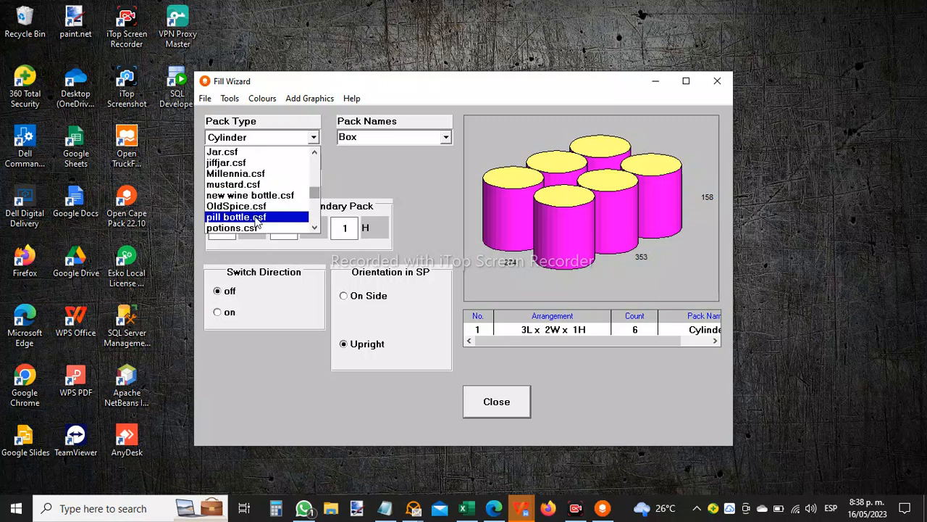
click(255, 217)
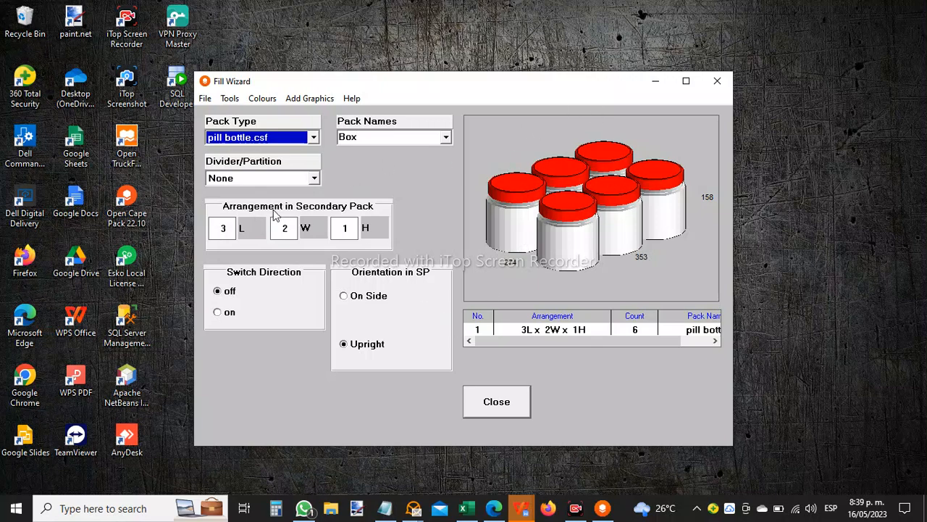
Step: Set the primary pack name to CafeBottle 240g and close the Fill Wizard
click(446, 137)
drag(447, 167, 448, 200)
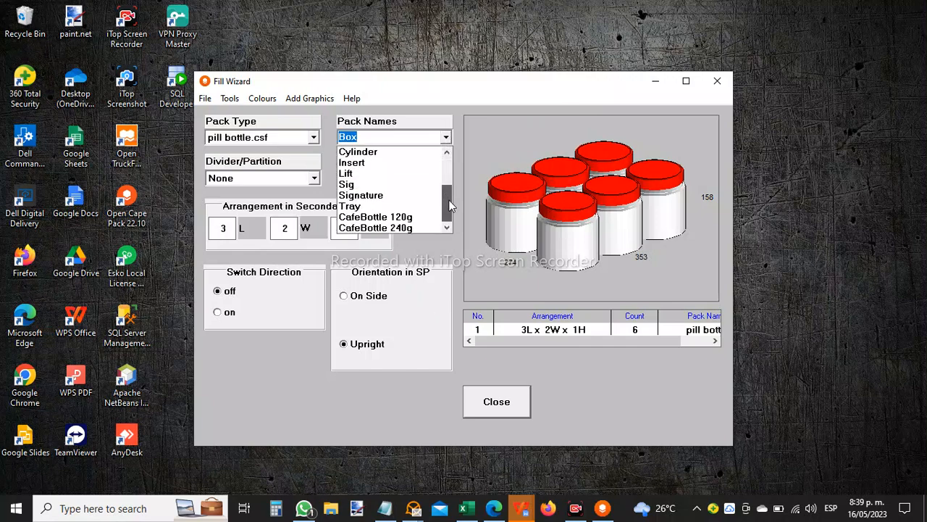
click(406, 228)
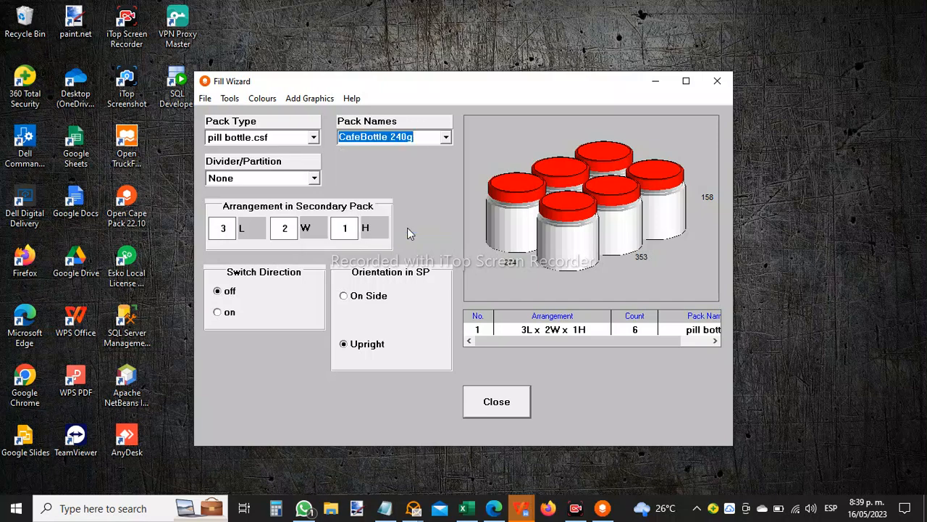
click(497, 402)
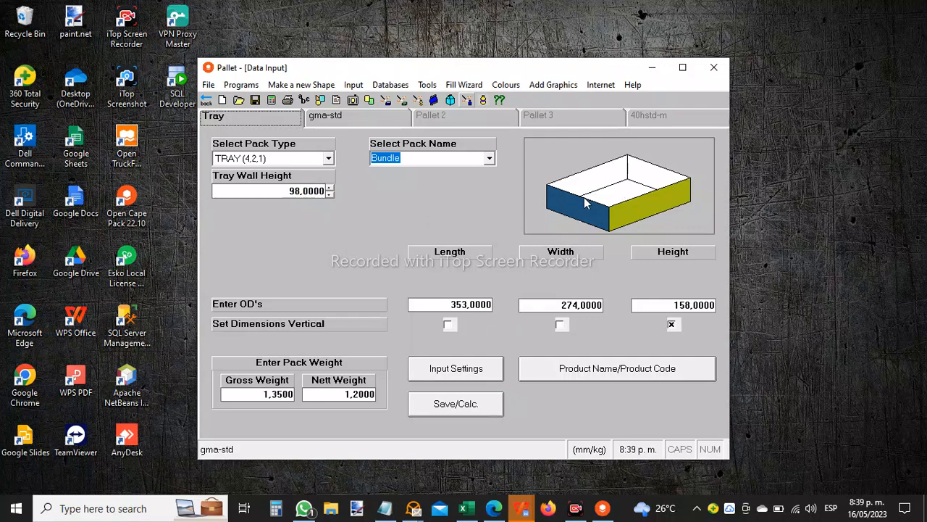
Step: Calculate the pill bottle tray's load on the gma-std 48x40 US GMA 4-Way Pallet and show the diagram set-up options
click(350, 119)
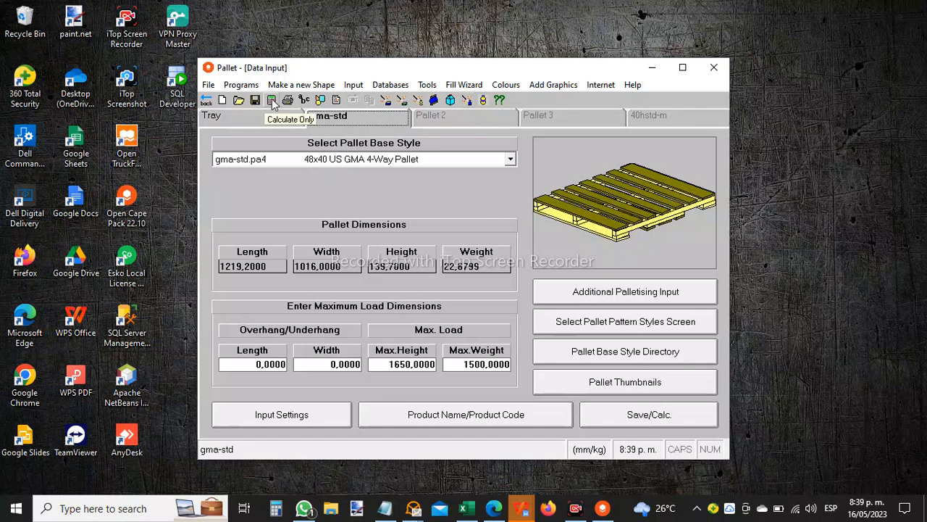
key(Return)
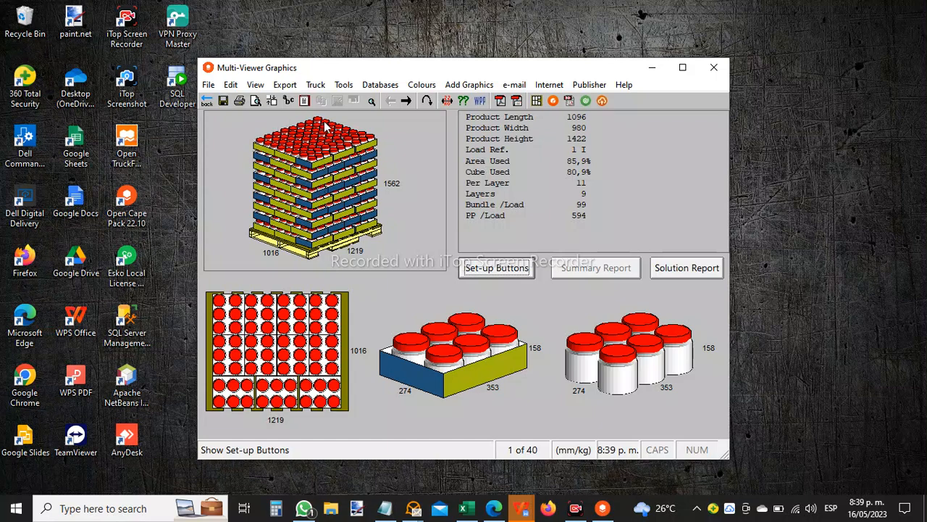
click(487, 268)
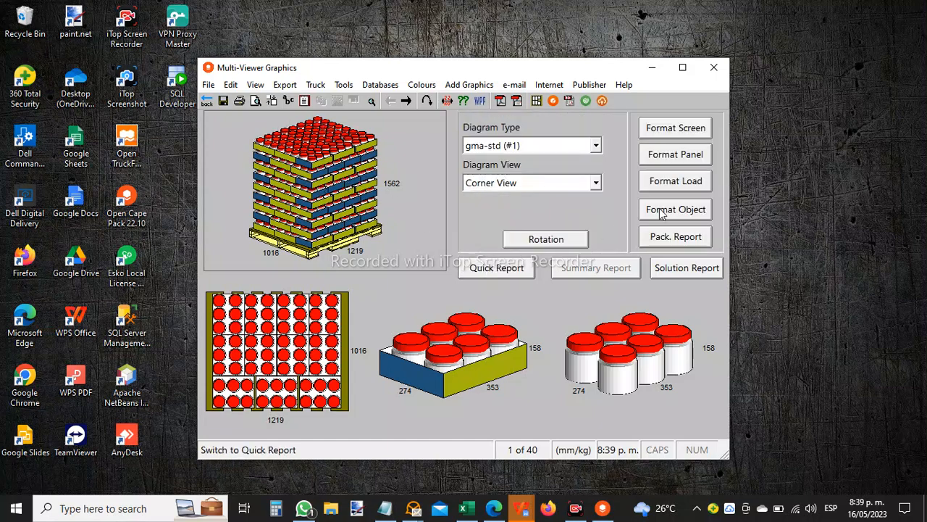
Step: Examine the Format Load layer options, cancel them, and return to the data input without saving the graphics solution
click(663, 212)
click(663, 181)
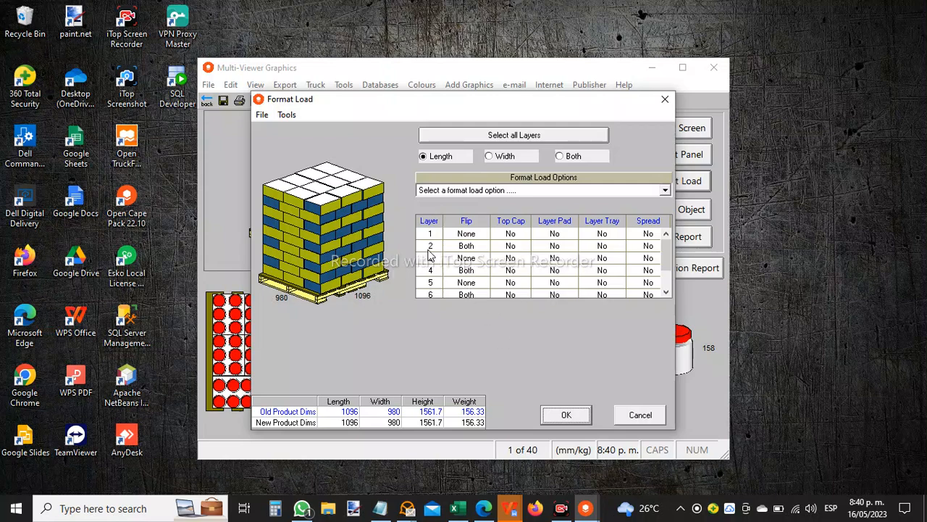
click(631, 417)
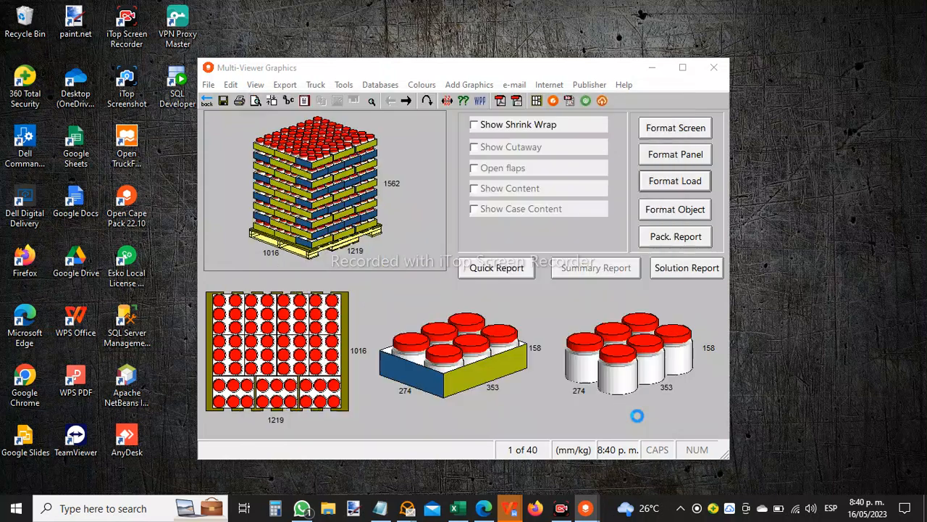
click(208, 105)
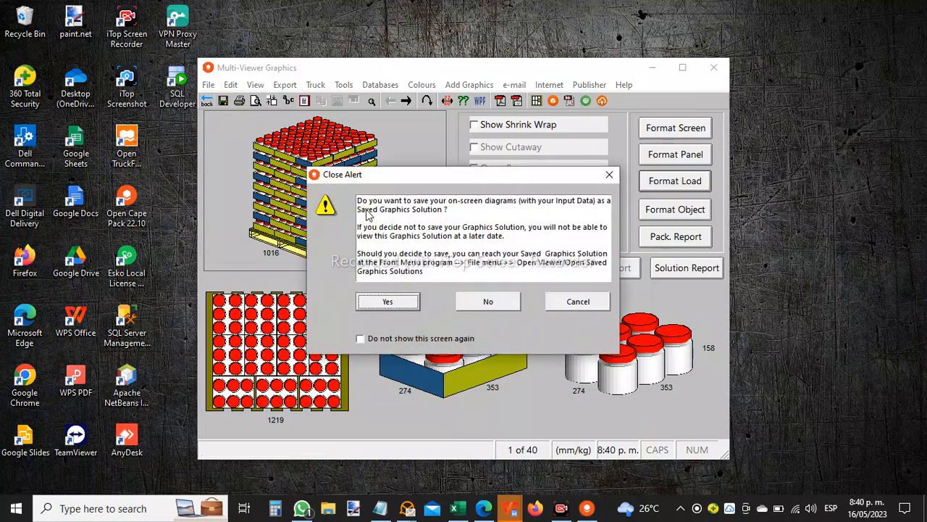
click(485, 297)
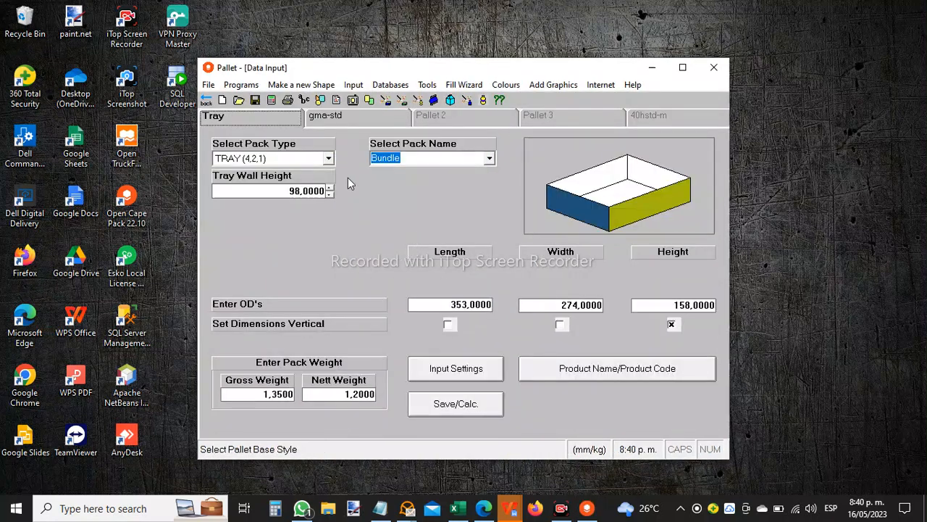
Step: Return to the front menu and open the Design Group solutions in the Packaging Information Database
click(207, 103)
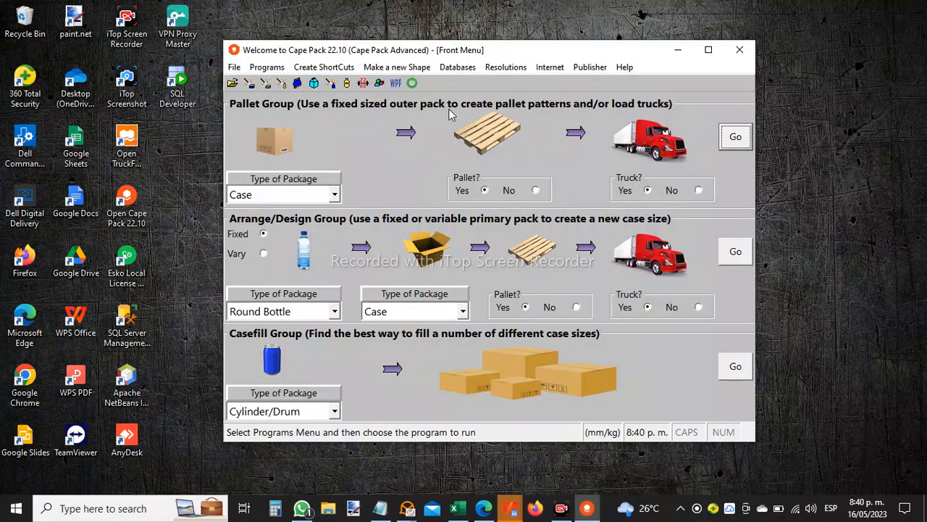
click(458, 69)
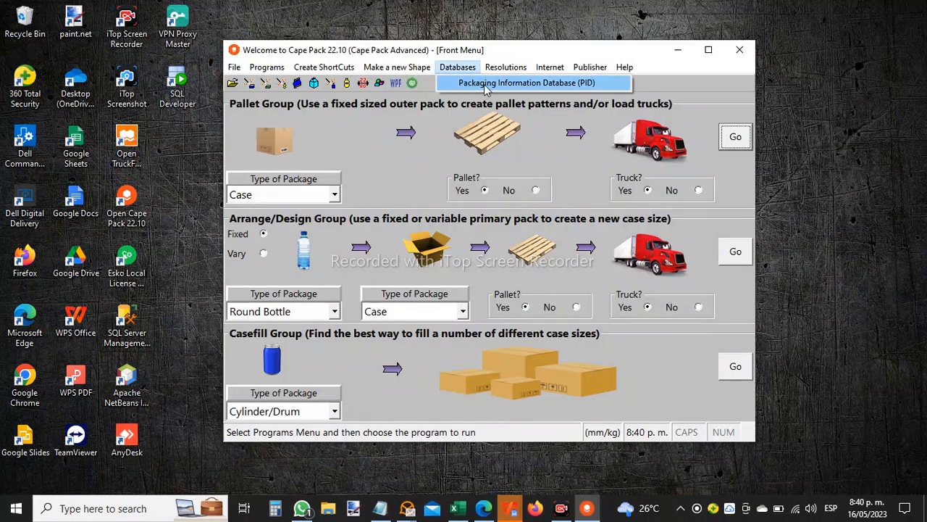
click(485, 86)
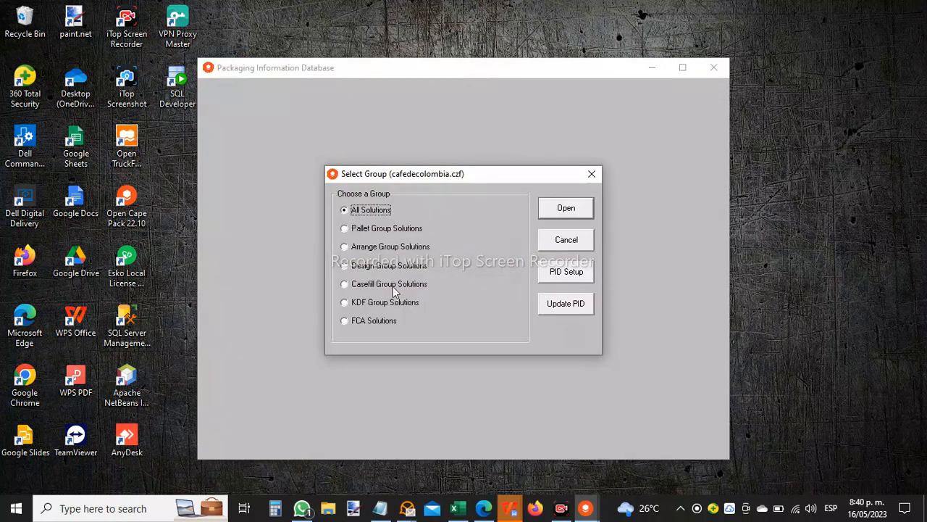
click(345, 266)
click(560, 211)
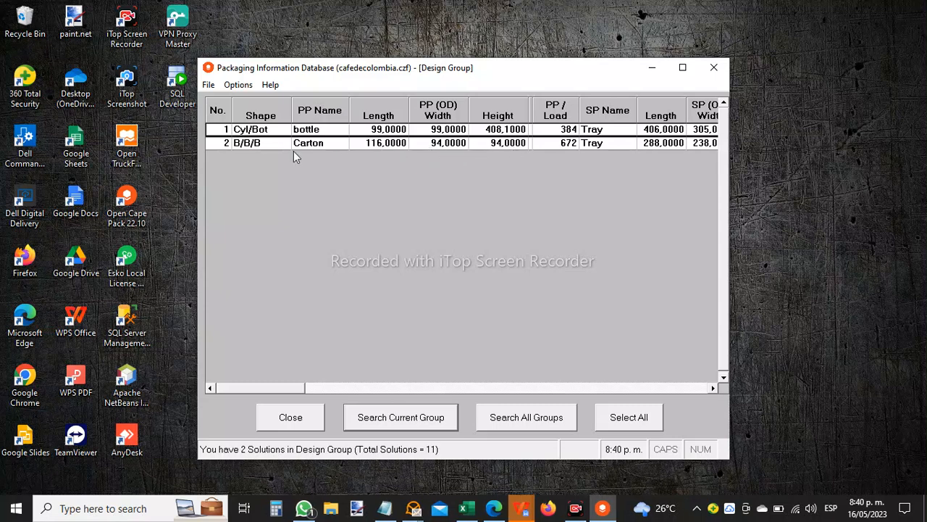
Step: View the graphics of the saved bottle solution and select the diagram of the filled tray
click(246, 130)
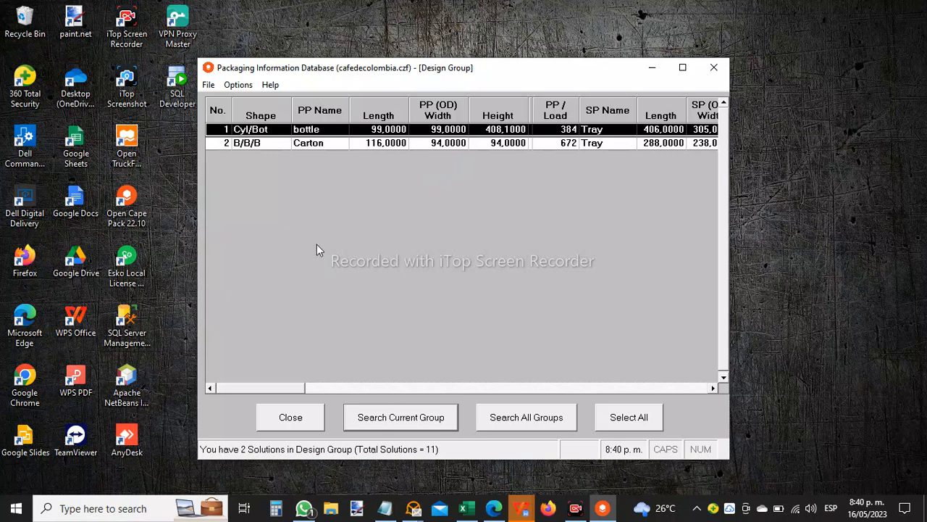
click(237, 89)
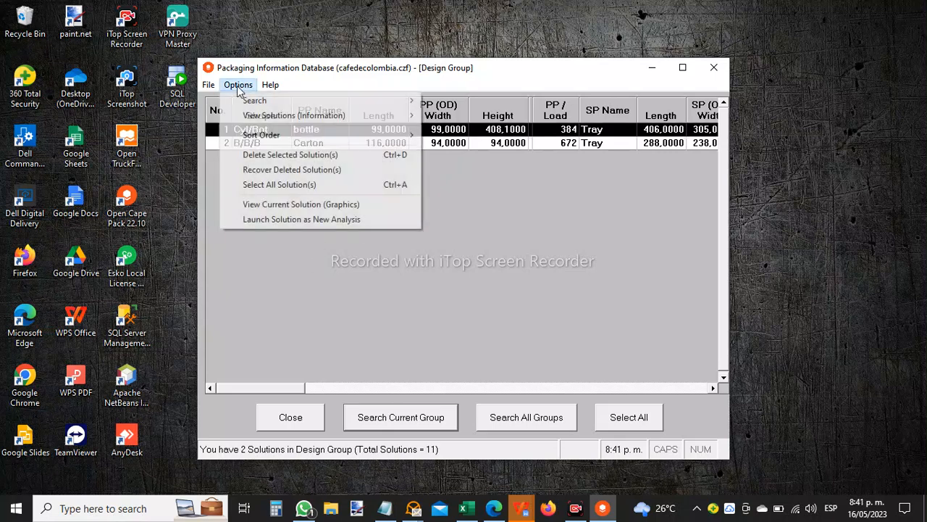
click(292, 204)
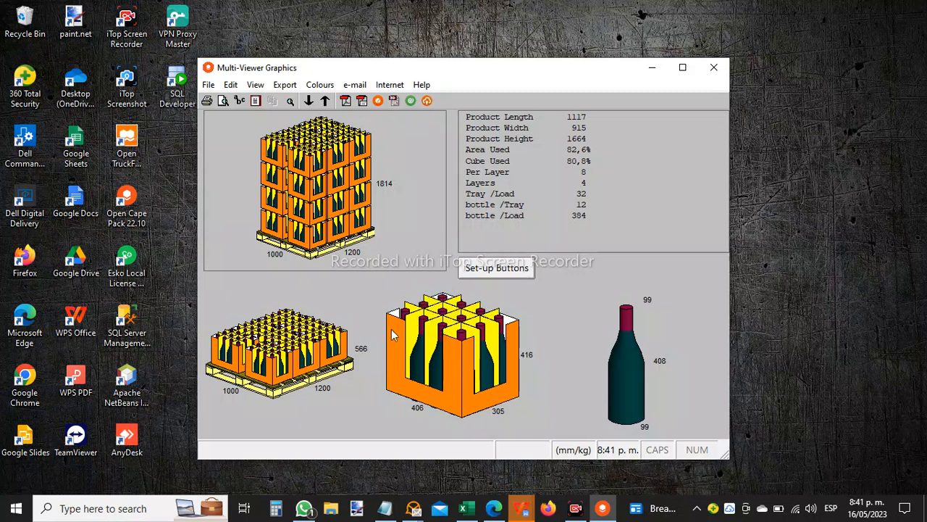
click(426, 389)
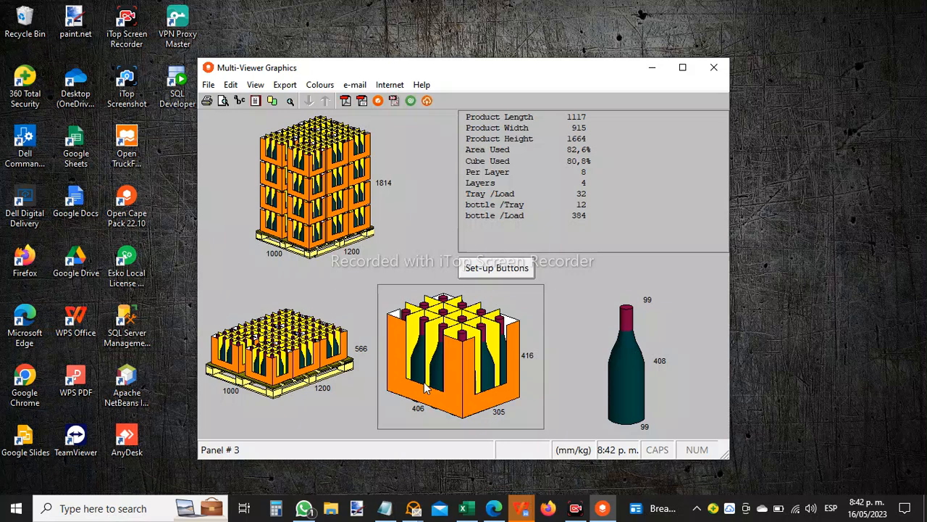
Step: Leave the solution graphics and close the Packaging Information Database to get back to the front menu
click(208, 85)
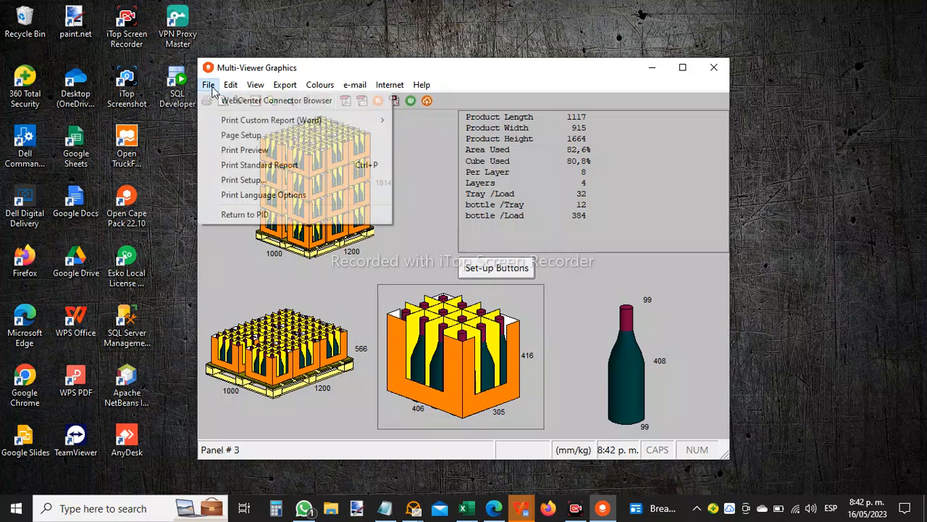
click(257, 216)
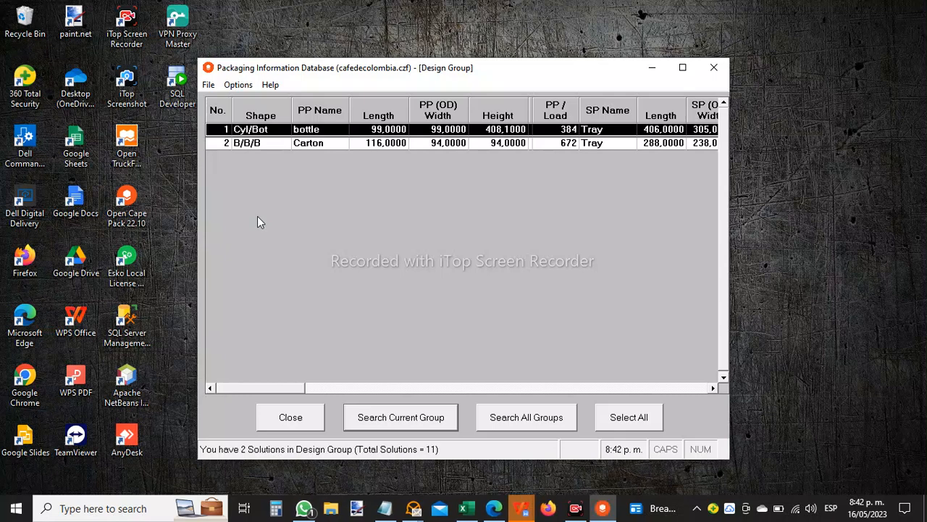
click(303, 412)
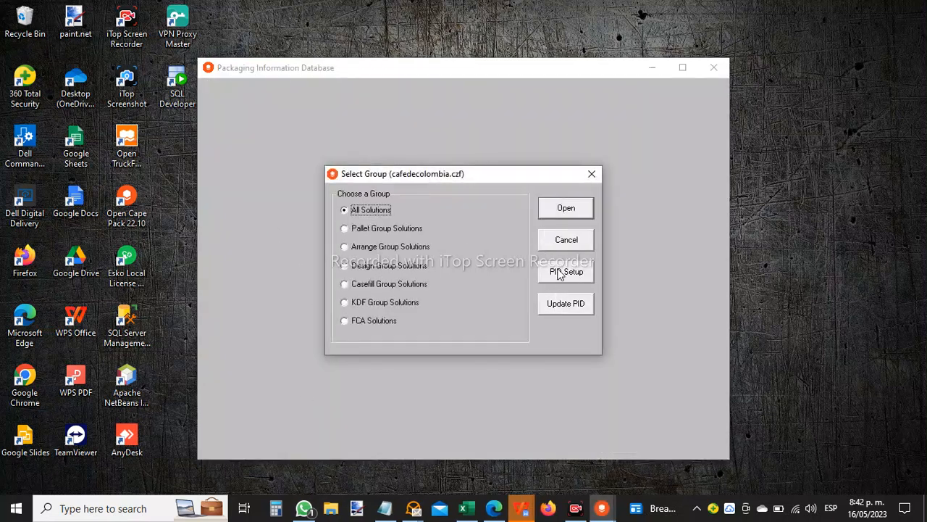
click(566, 241)
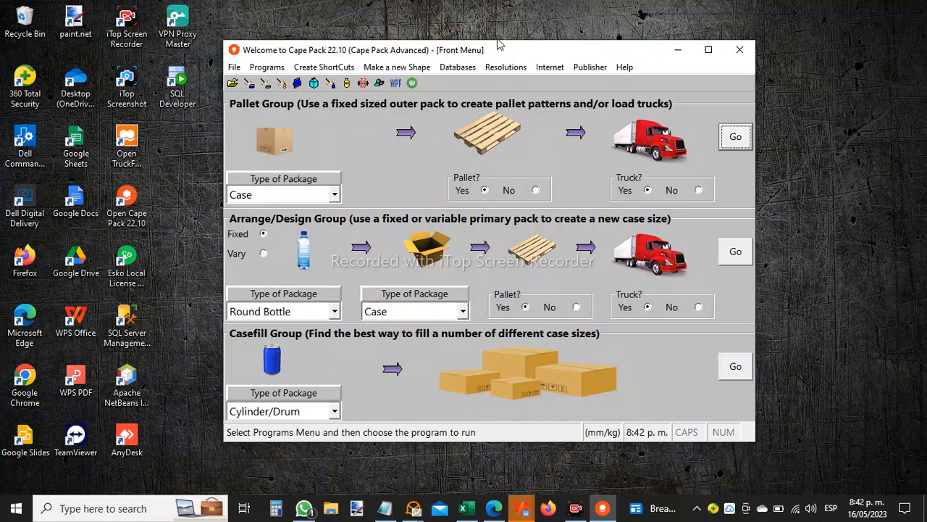
drag(505, 51, 498, 63)
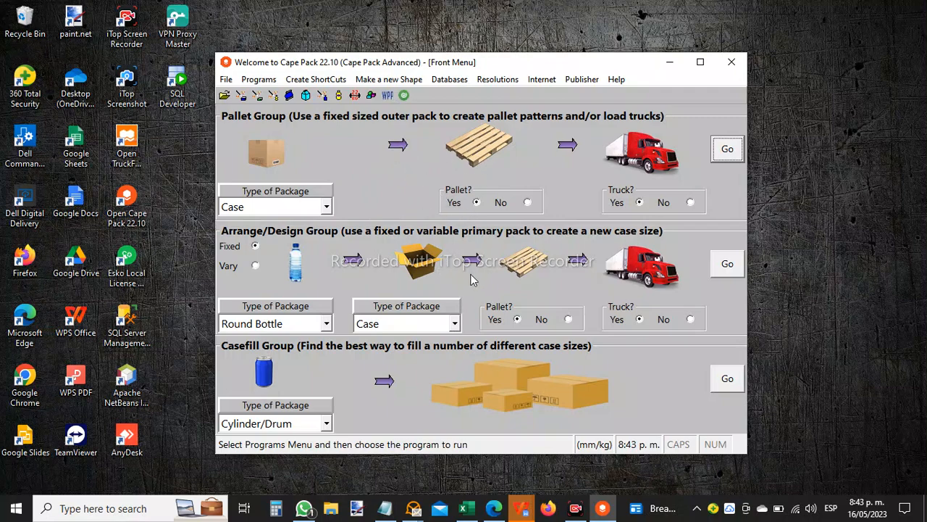
Step: Start a Pallet Group analysis for a case with pallet and truck, and show its gma-std pallet data
click(726, 151)
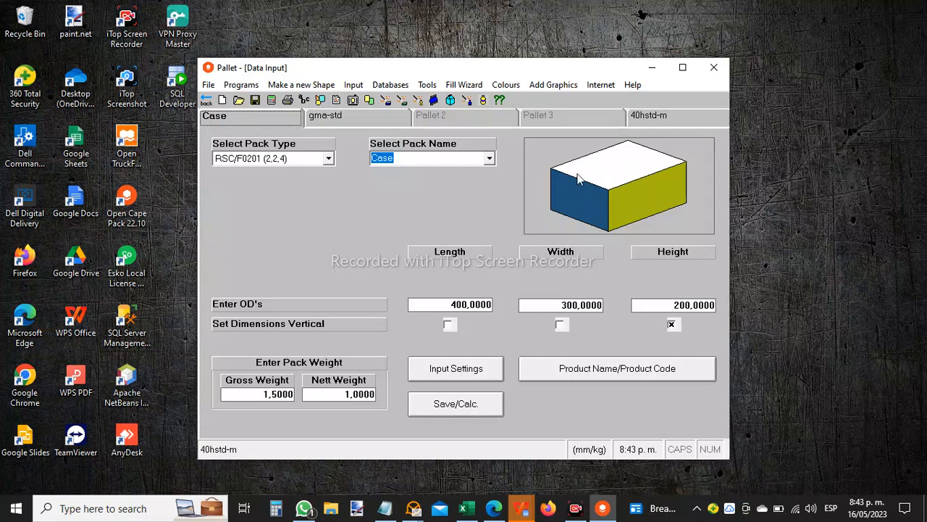
click(343, 121)
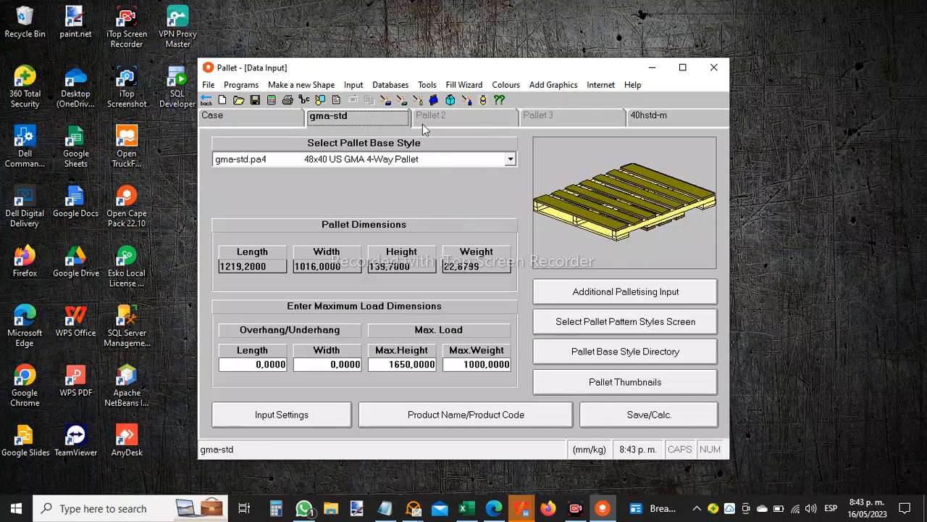
Step: Show the Packaging Information Database group choices from the pallet data input and cancel without opening a group
click(391, 85)
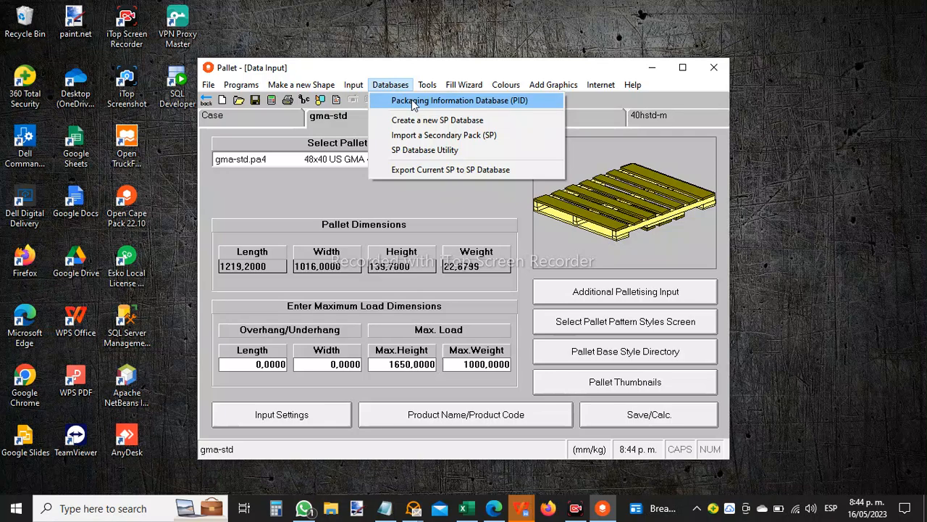
click(412, 101)
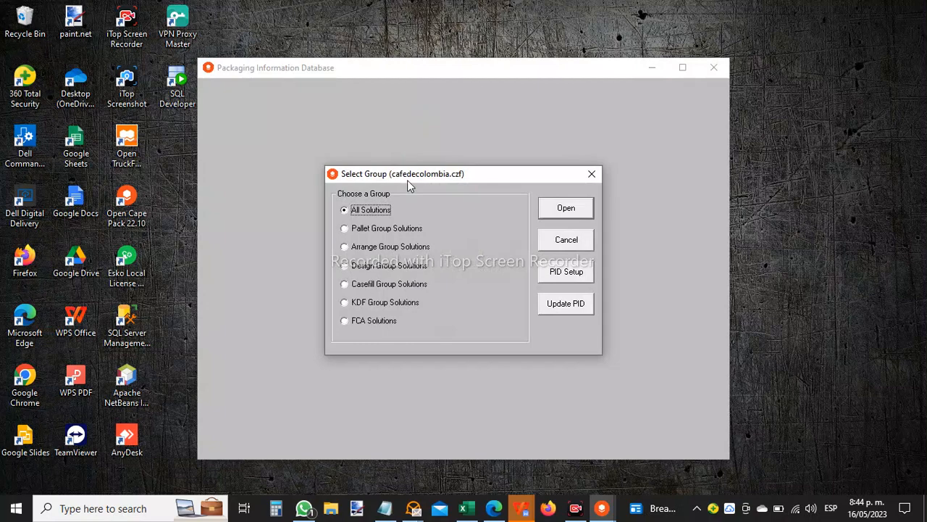
click(566, 241)
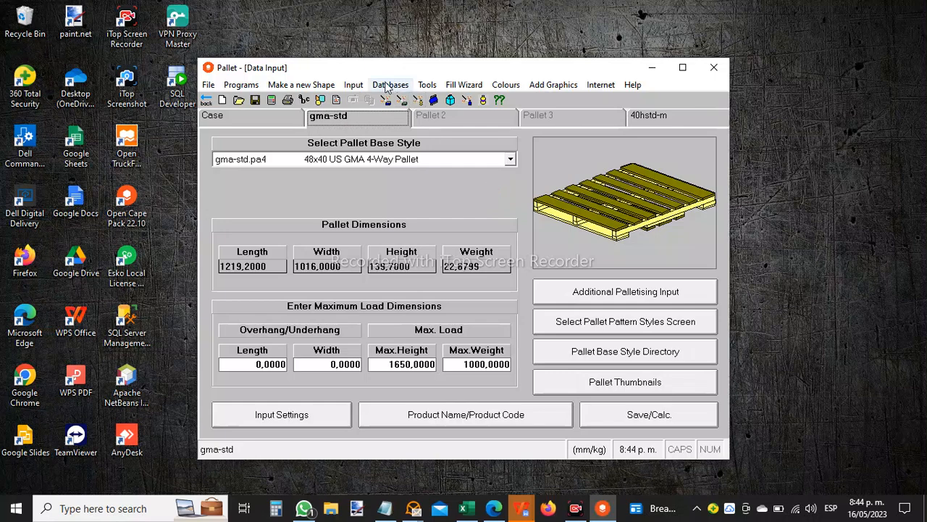
Step: Review the secondary packs stored in the SP Database Utility, highlight the Bundle record and close the utility
click(386, 86)
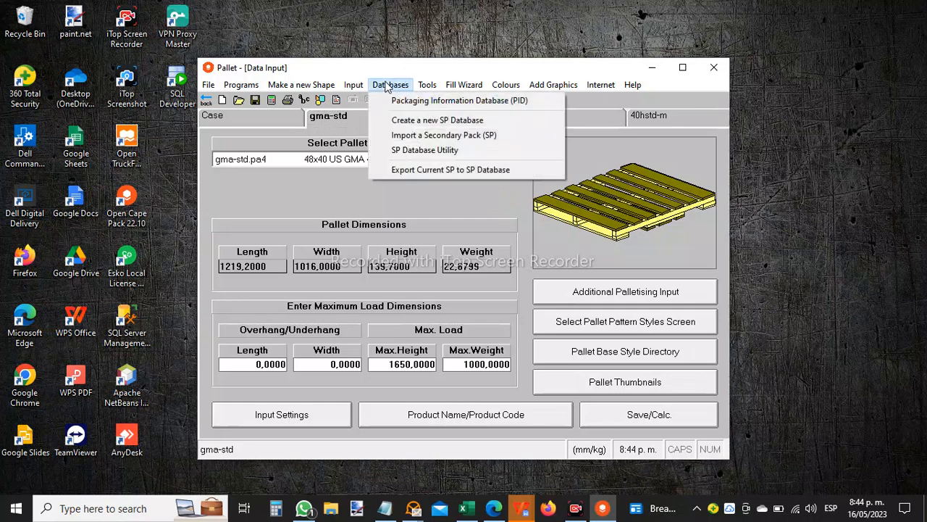
click(435, 152)
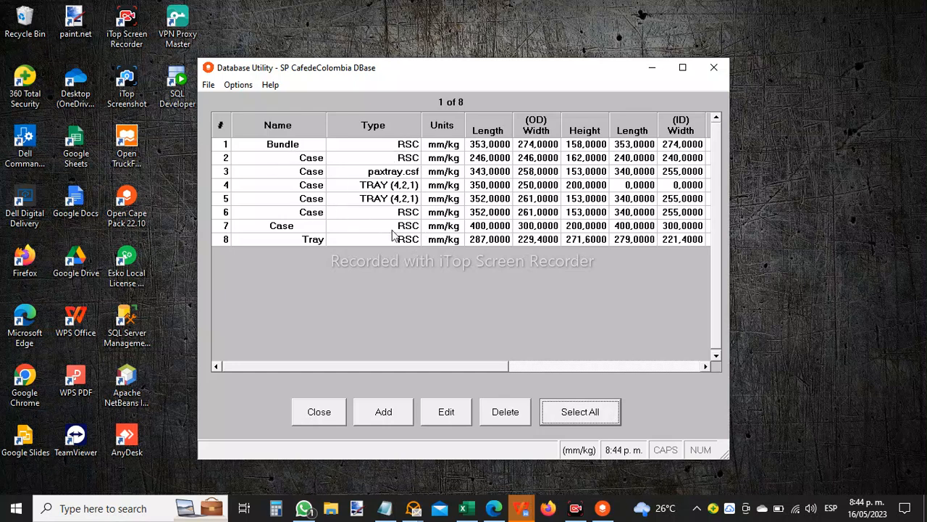
click(316, 144)
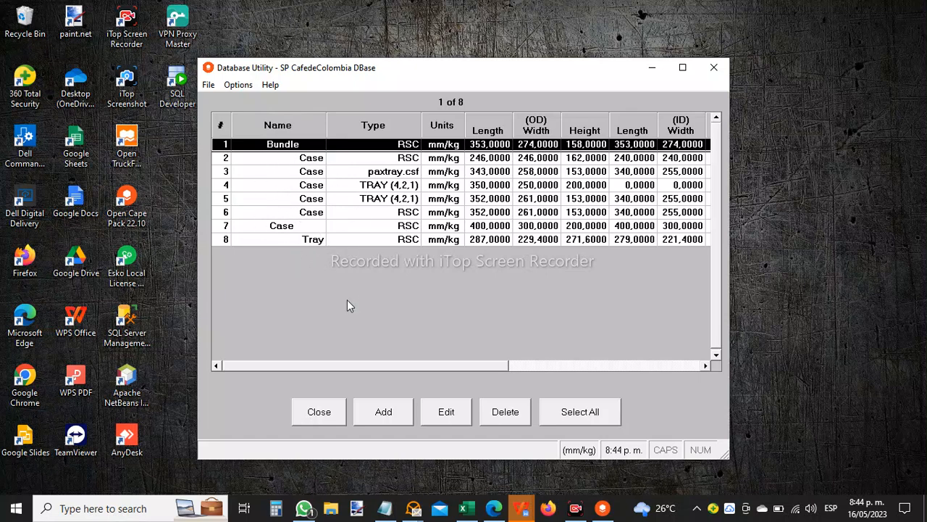
click(311, 414)
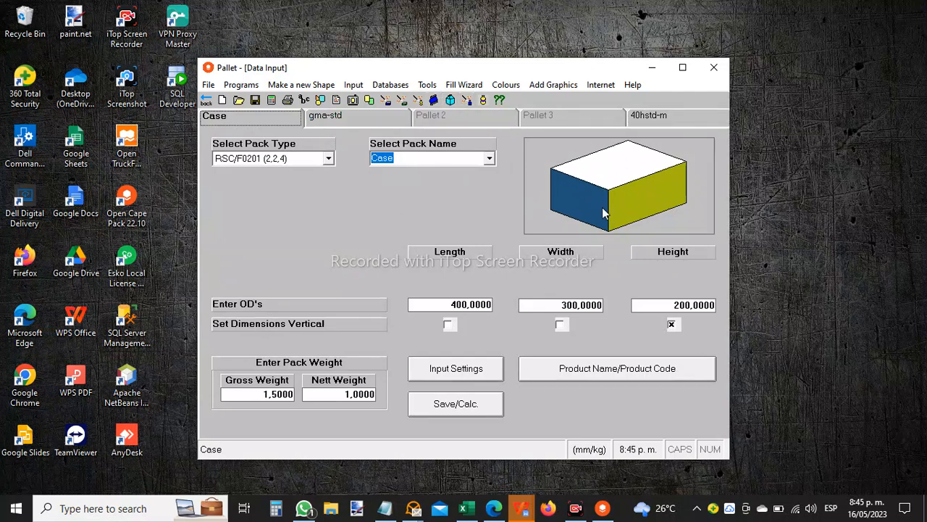
Step: Import the Bundle secondary pack from the database and set its pack type to RSC/F0201 (2,2,4)
click(397, 89)
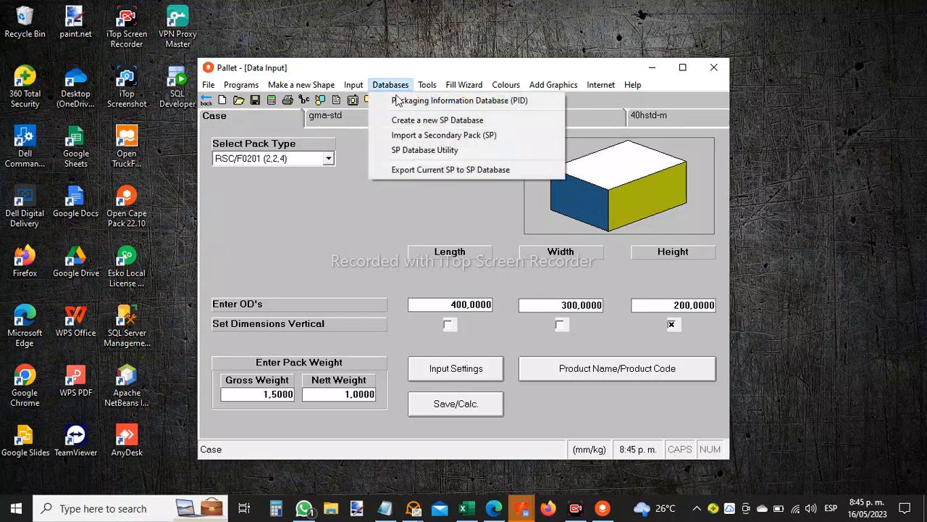
click(406, 136)
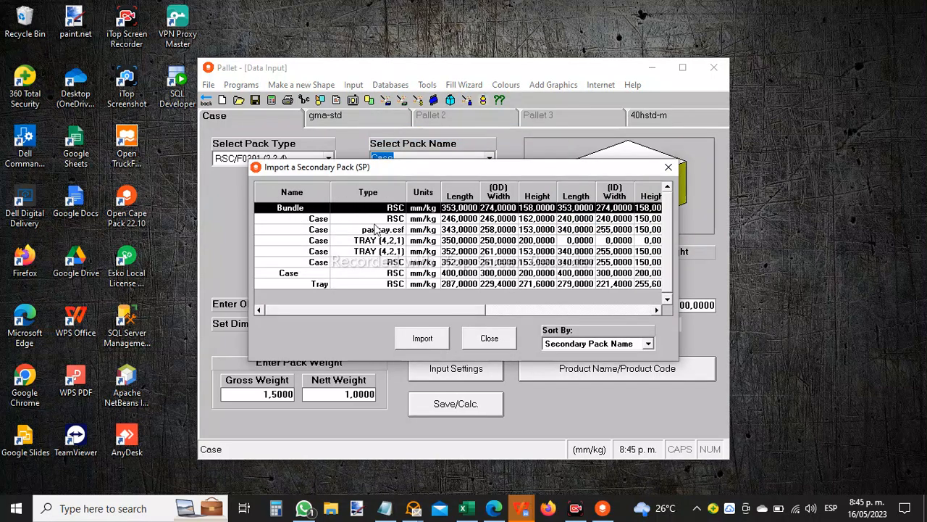
click(422, 338)
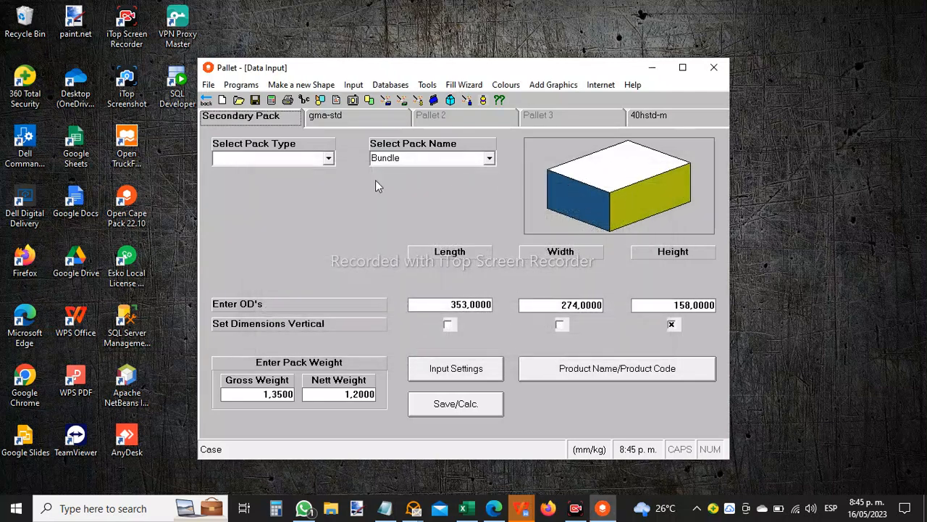
click(328, 158)
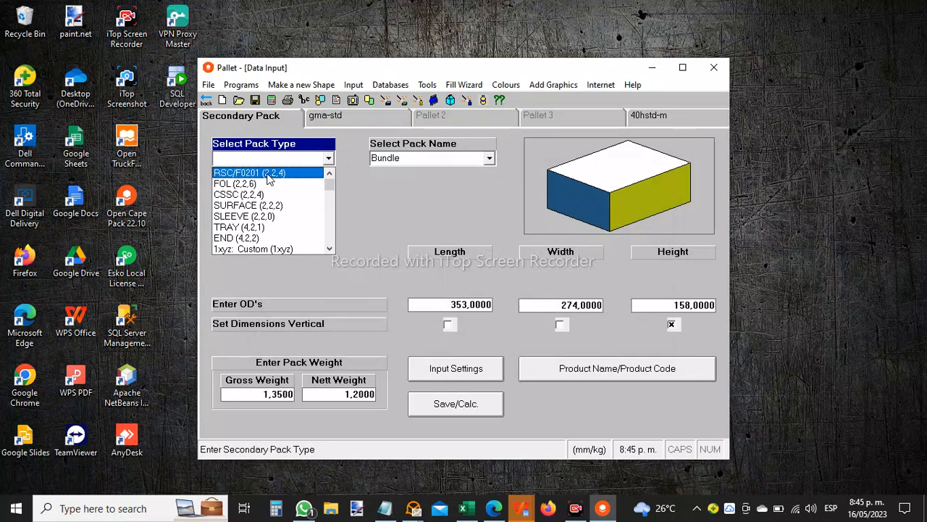
click(269, 174)
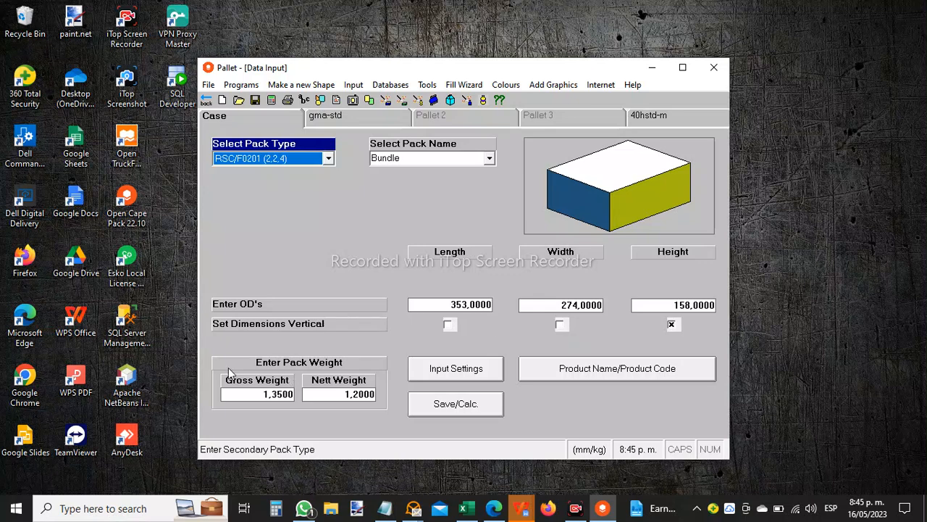
Step: Inspect the Bundle record's editable data in the SP Database Utility and close it without changing anything
click(390, 85)
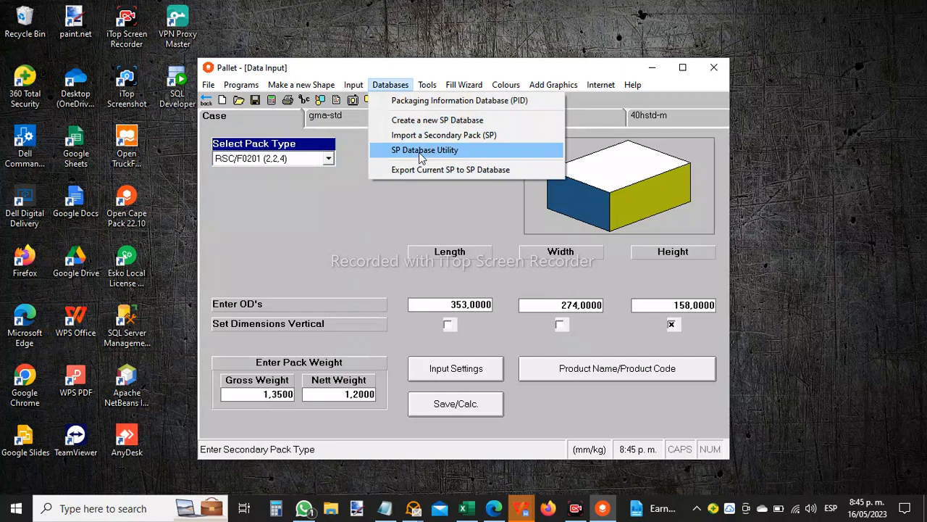
click(418, 152)
click(332, 147)
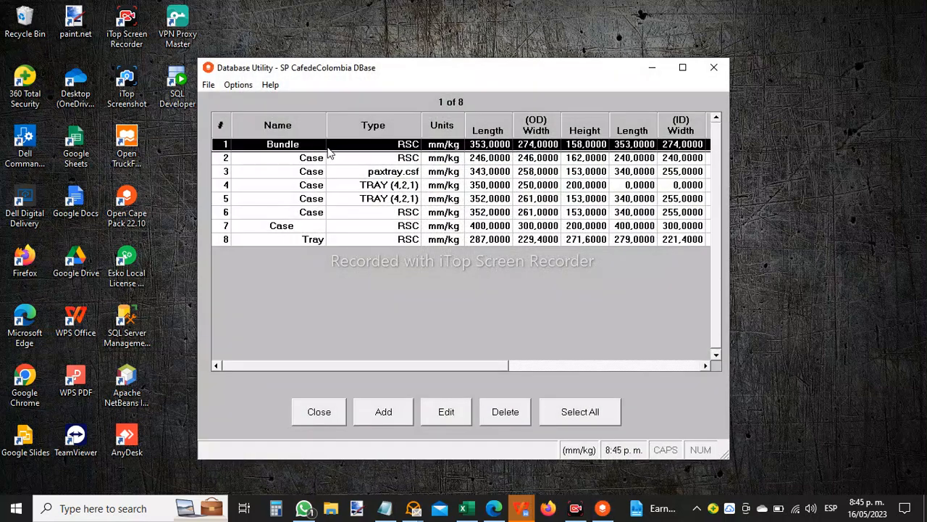
click(455, 415)
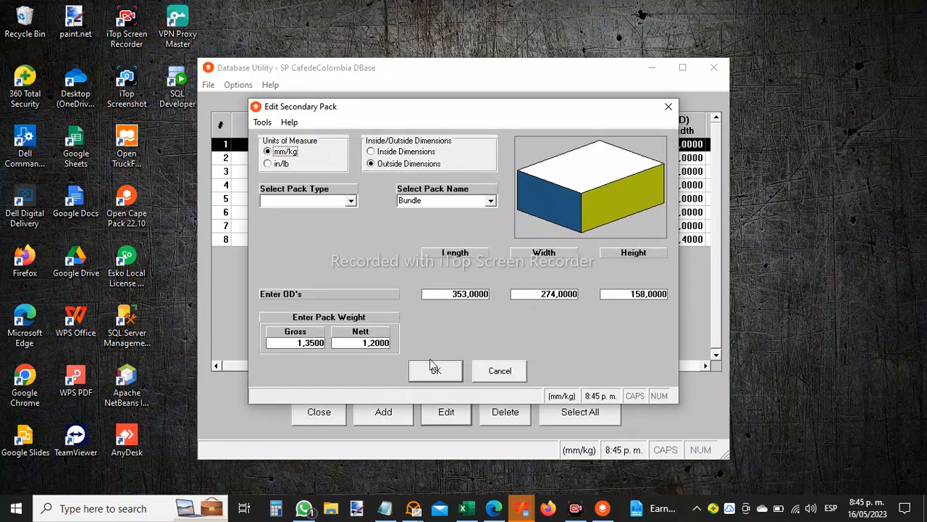
click(494, 370)
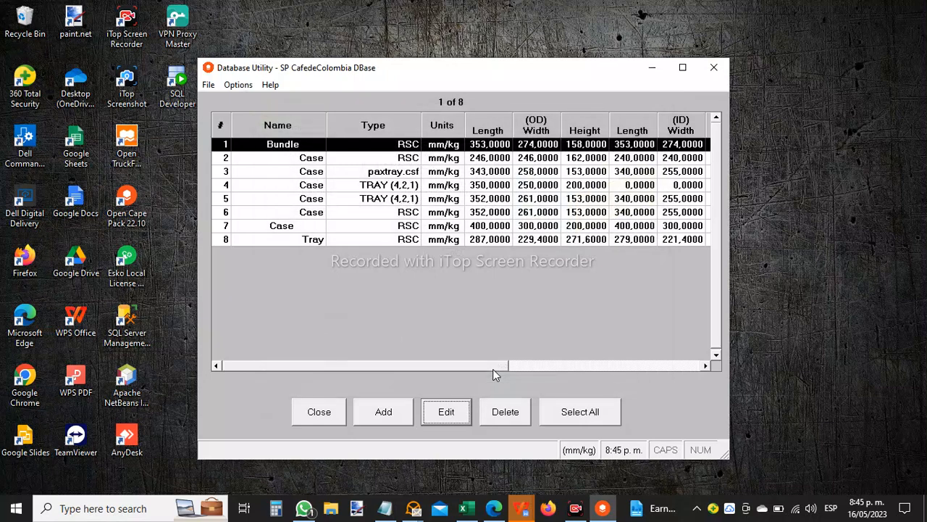
click(319, 411)
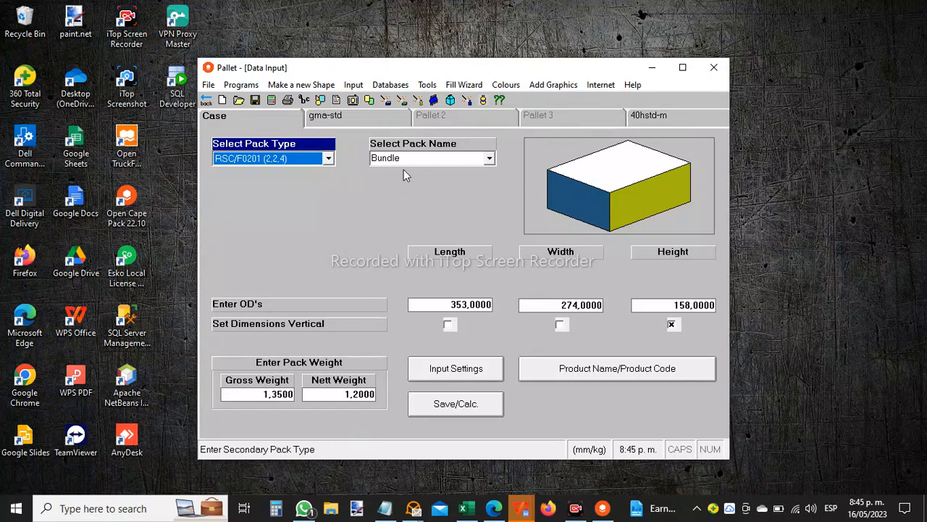
Step: Check the gma-std pallet and 40hstd-m truck data, and calculate the pallet load for the imported Bundle
click(346, 121)
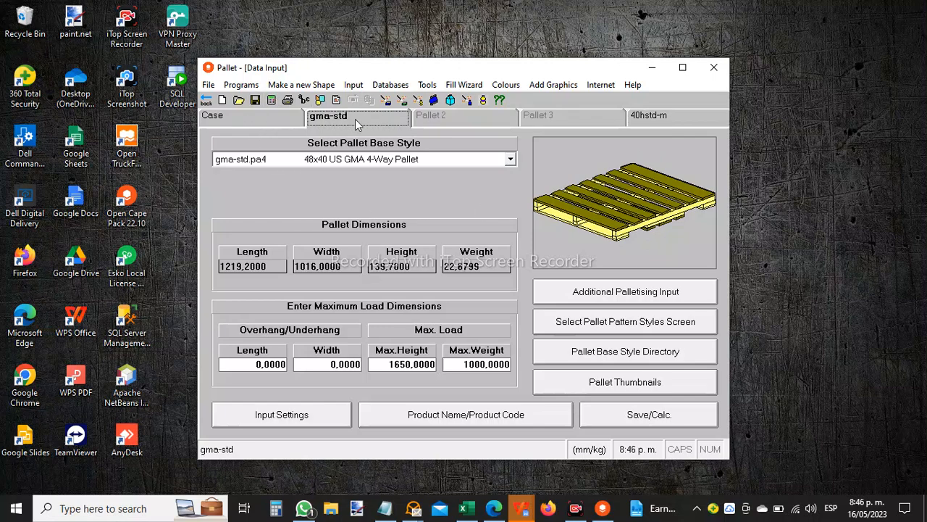
click(676, 114)
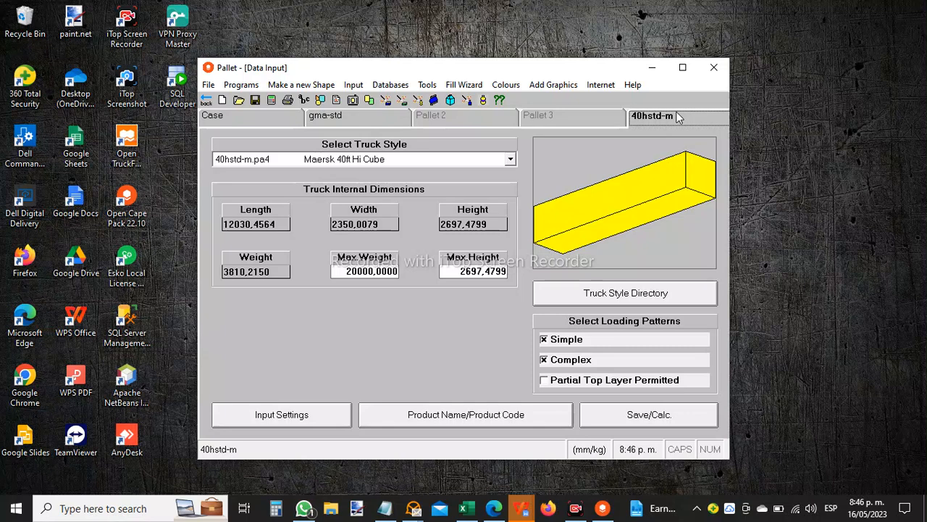
click(274, 101)
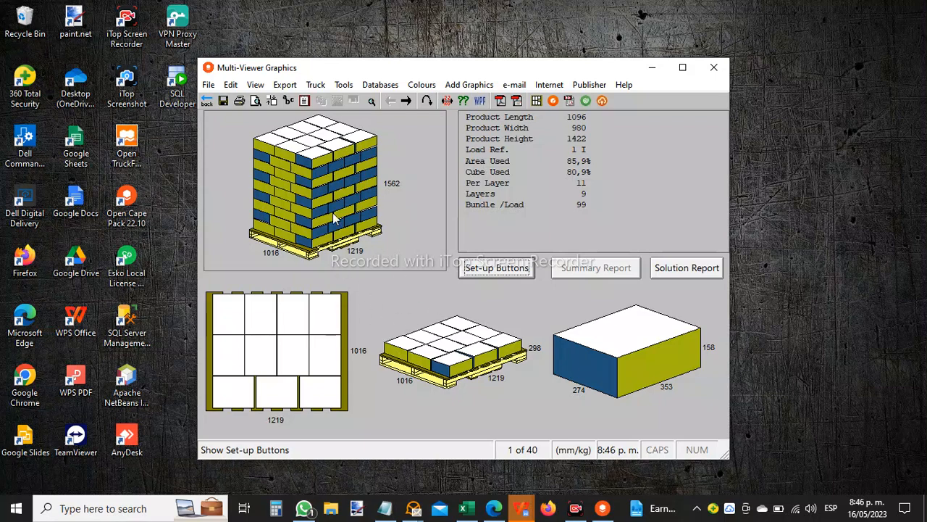
Step: Select the case diagram in the pallet solution and return to the input data without saving the graphics
click(635, 362)
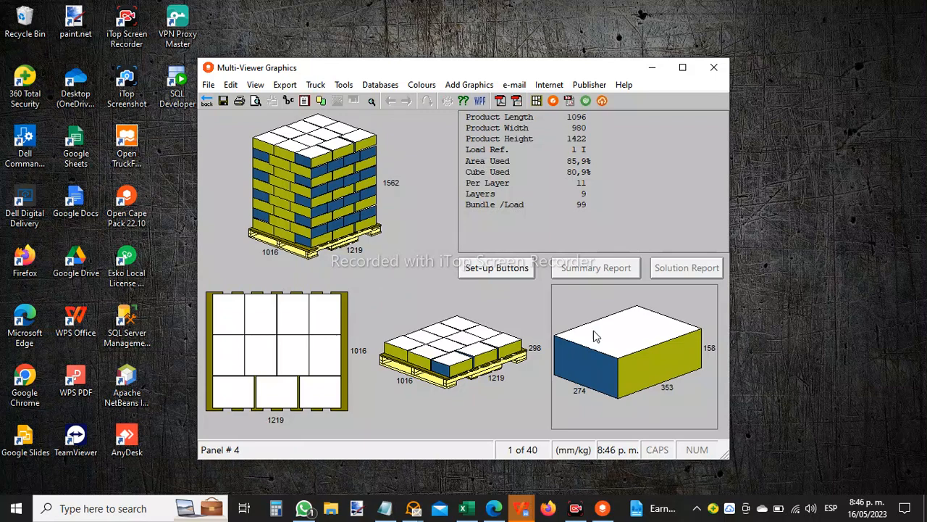
click(207, 102)
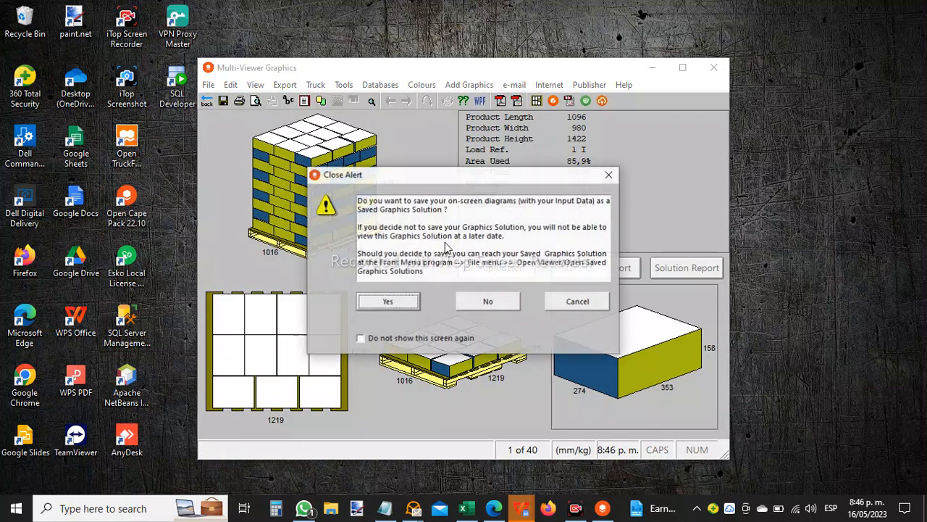
click(496, 303)
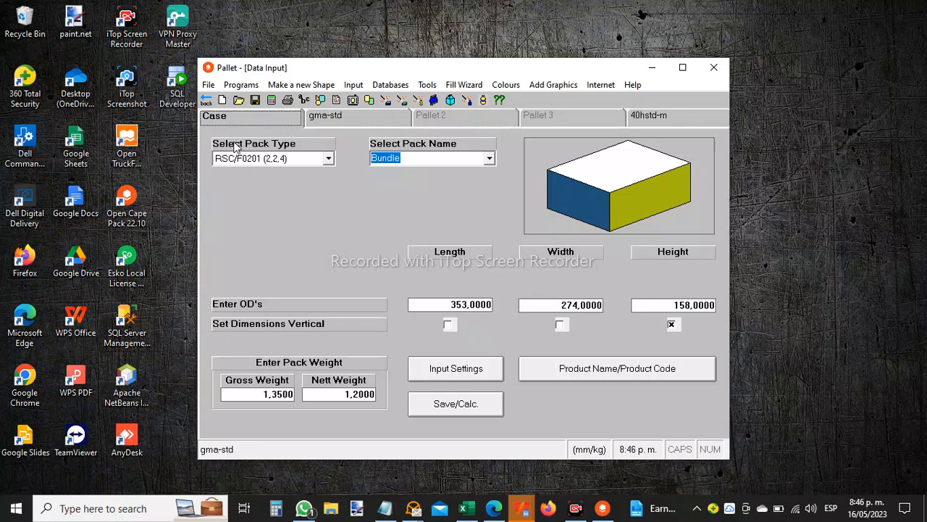
Step: Set the Bundle's outside dimensions to 385 mm length, 268 mm width and 355 mm height
click(443, 304)
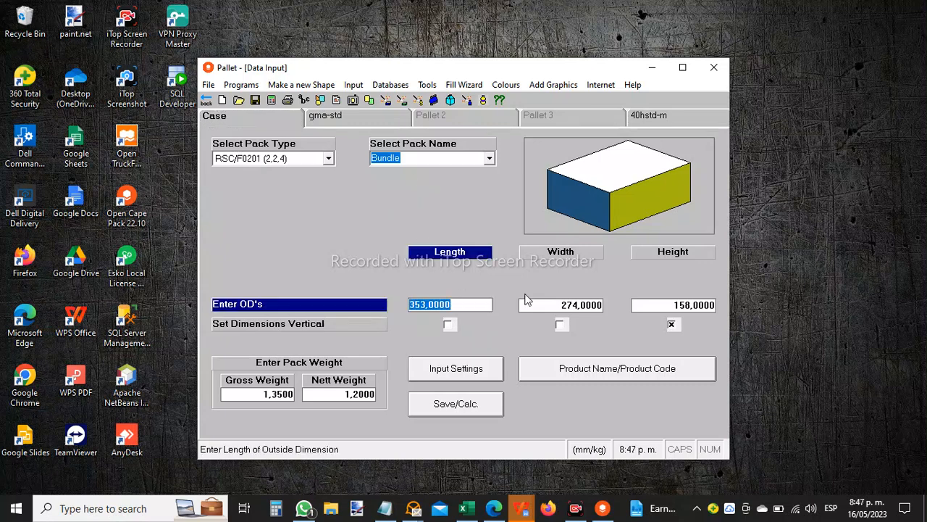
text(35)
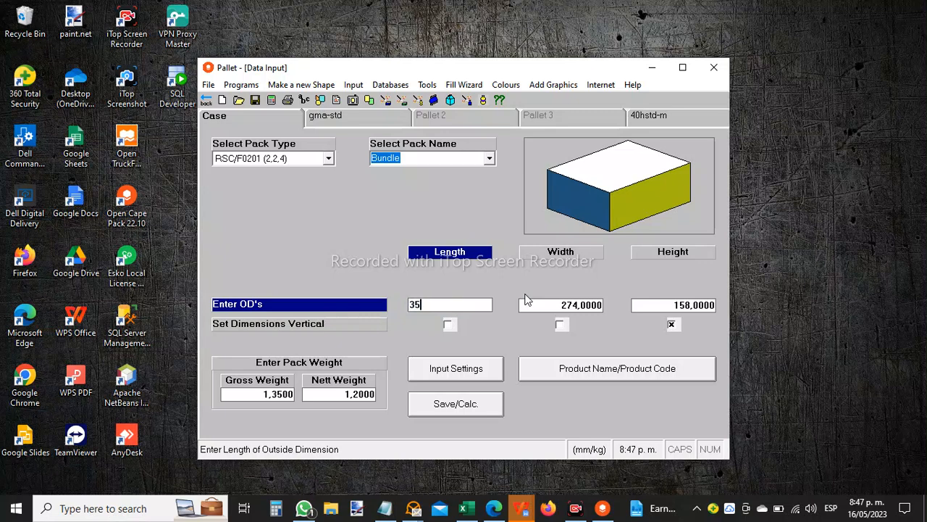
key(BackSpace)
text(85)
key(Tab)
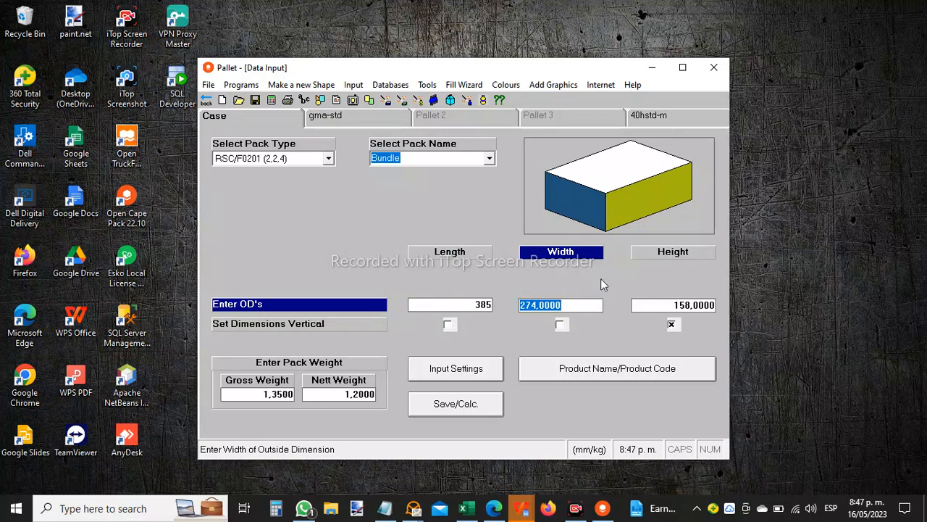
text(26)
text(0)
key(Tab)
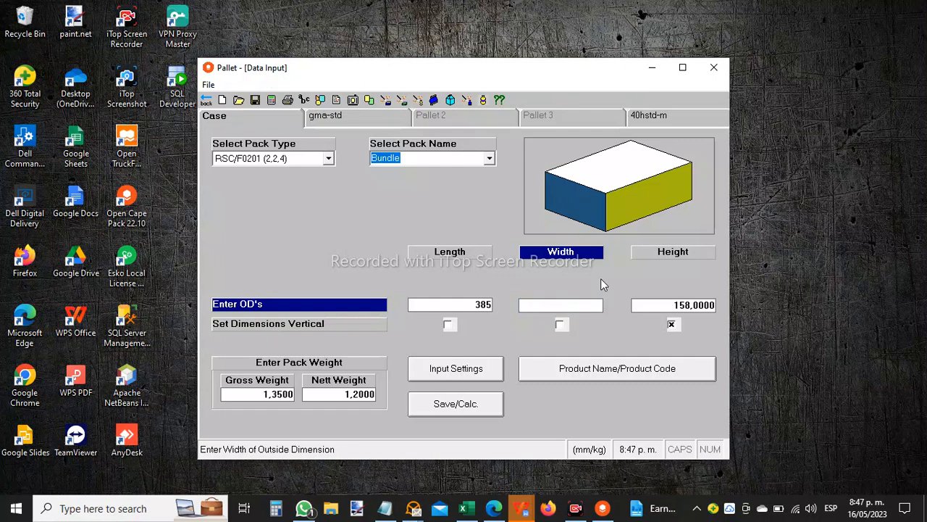
text(355)
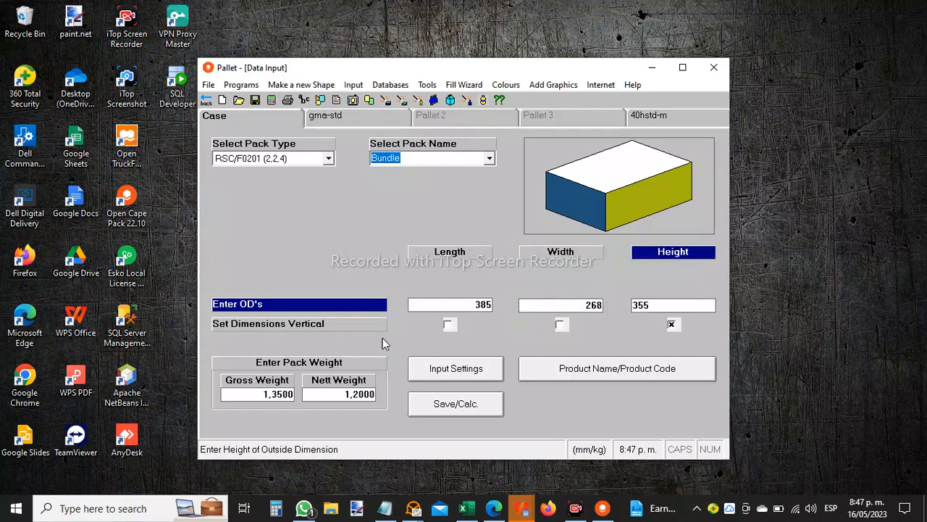
key(Tab)
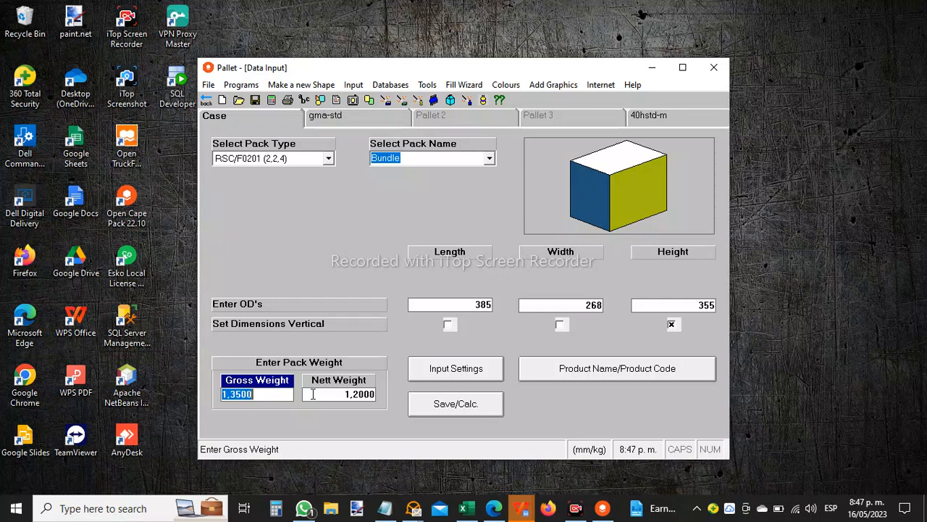
Step: Set the Bundle's gross weight to 2,35 kg and its nett weight to 2,12 kg
text(2,35)
key(Tab)
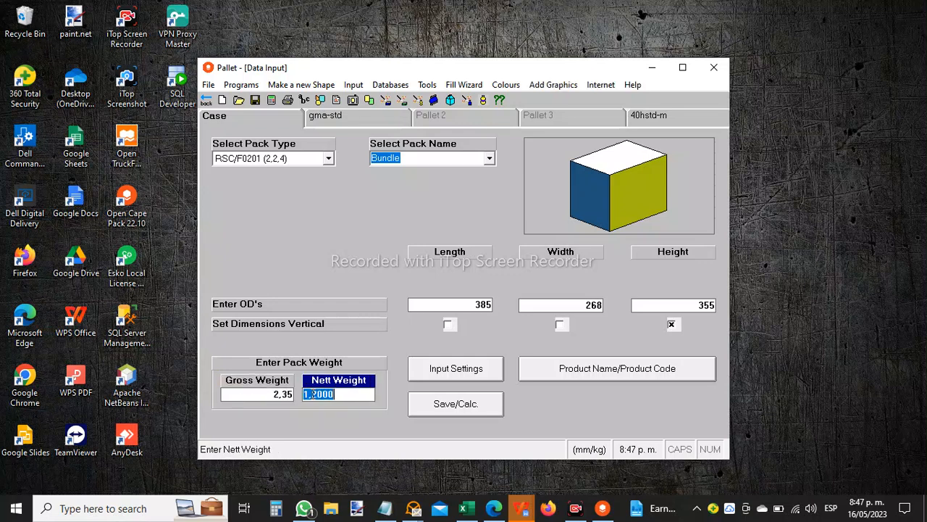
text(2,12)
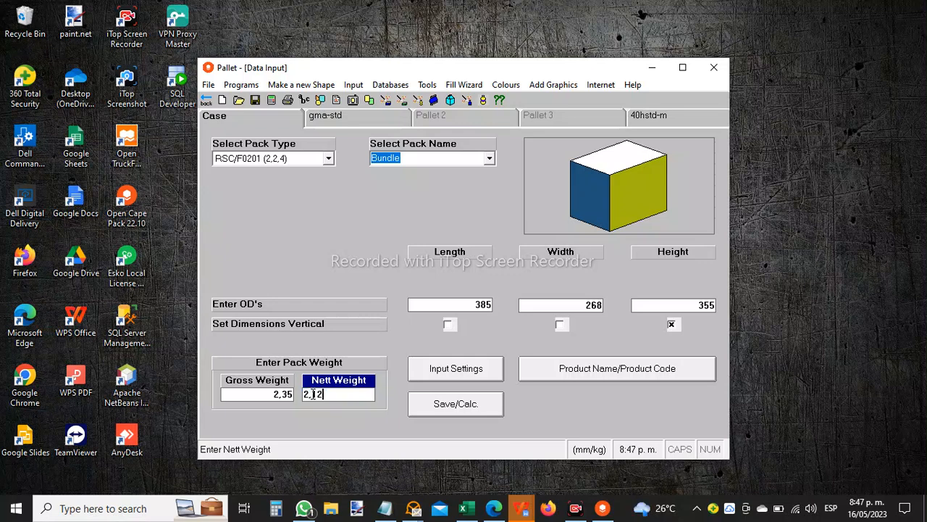
key(Tab)
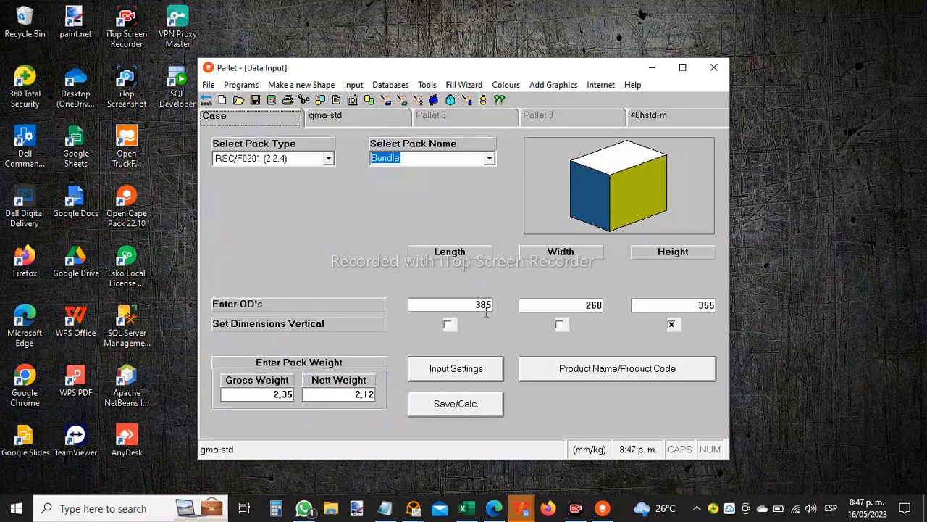
Step: Switch the case input to inside dimensions and choose the 2,0000 mm Caliper Example as its thickness
click(454, 374)
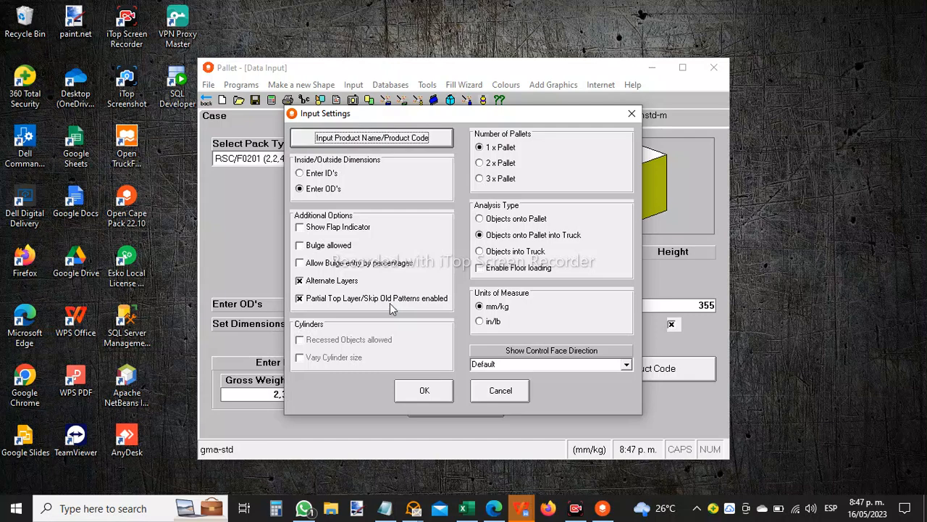
click(300, 175)
click(421, 391)
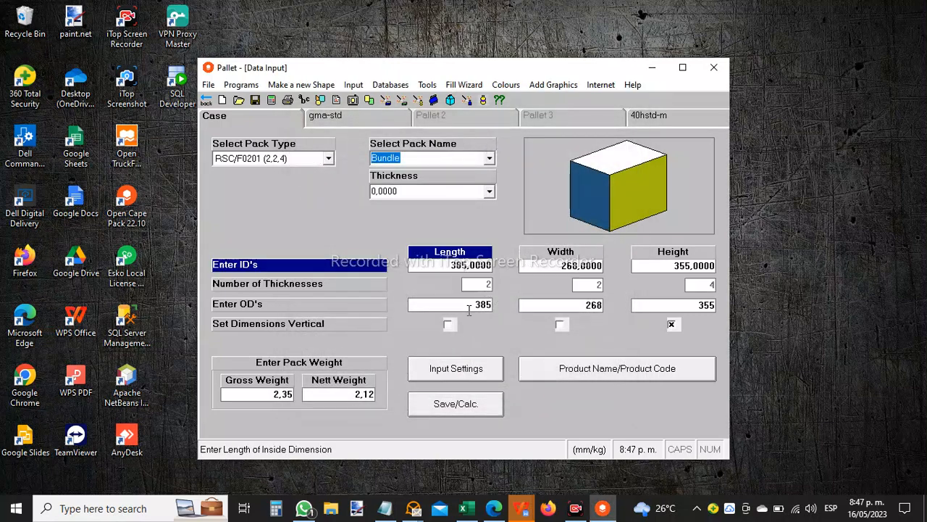
click(468, 305)
click(449, 267)
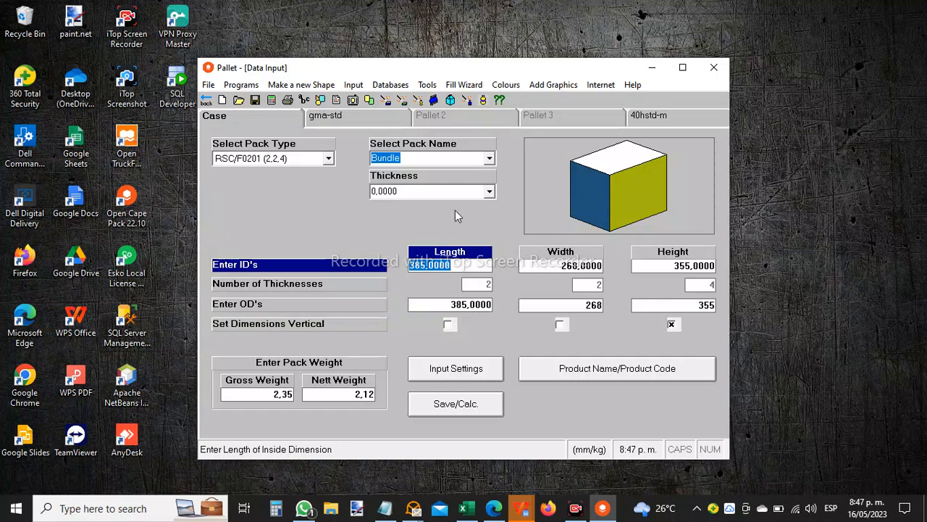
click(488, 190)
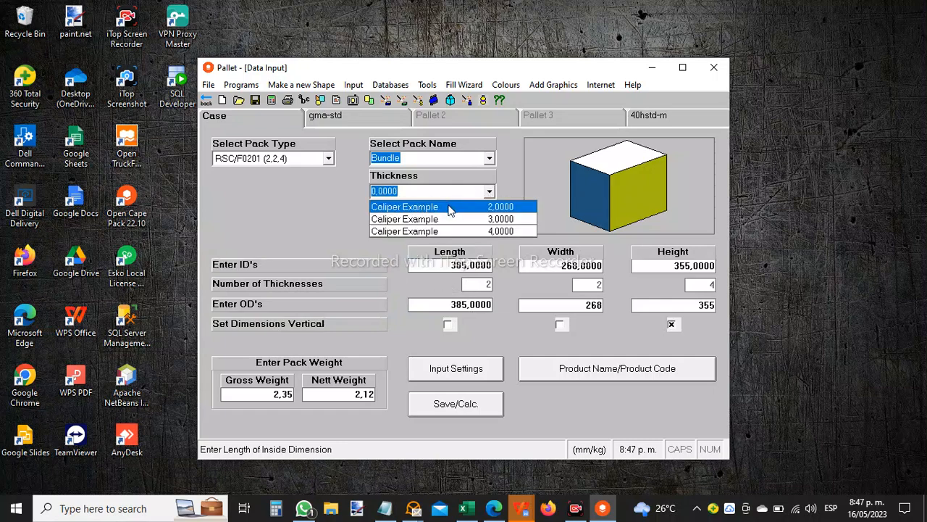
click(448, 207)
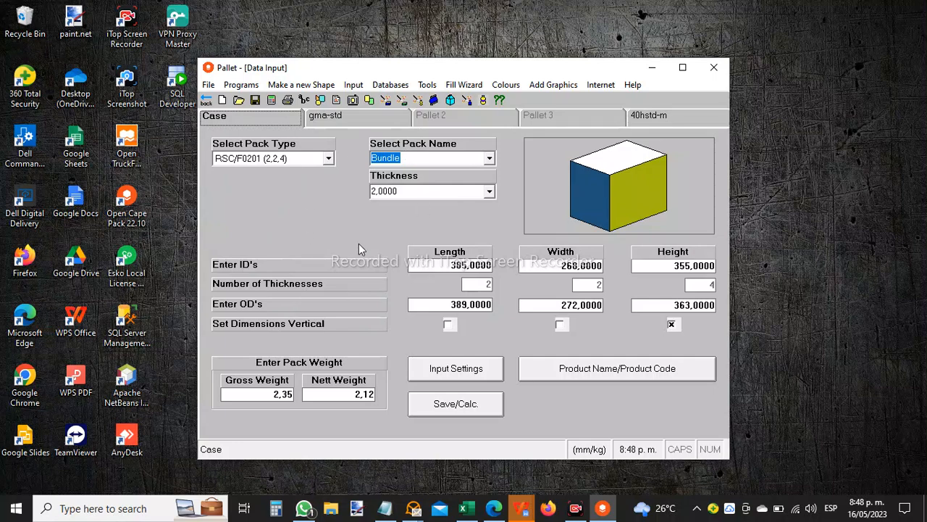
Step: Calculate the pallet load for the resized case, view the solution and return to the input data without saving it
click(337, 117)
click(272, 102)
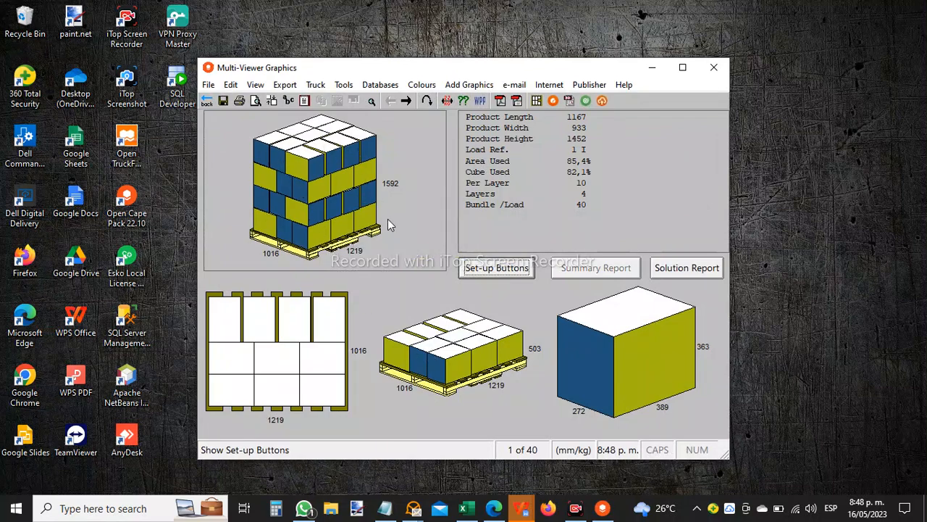
click(208, 104)
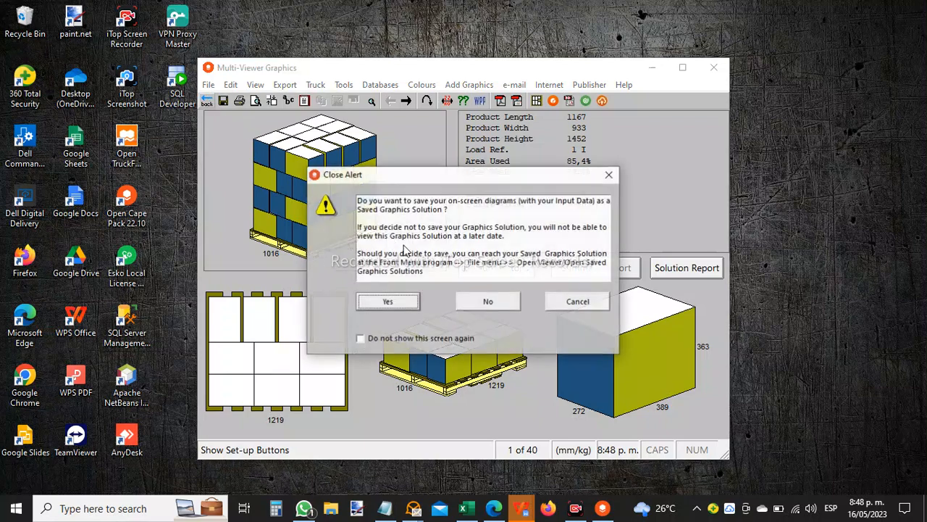
click(467, 298)
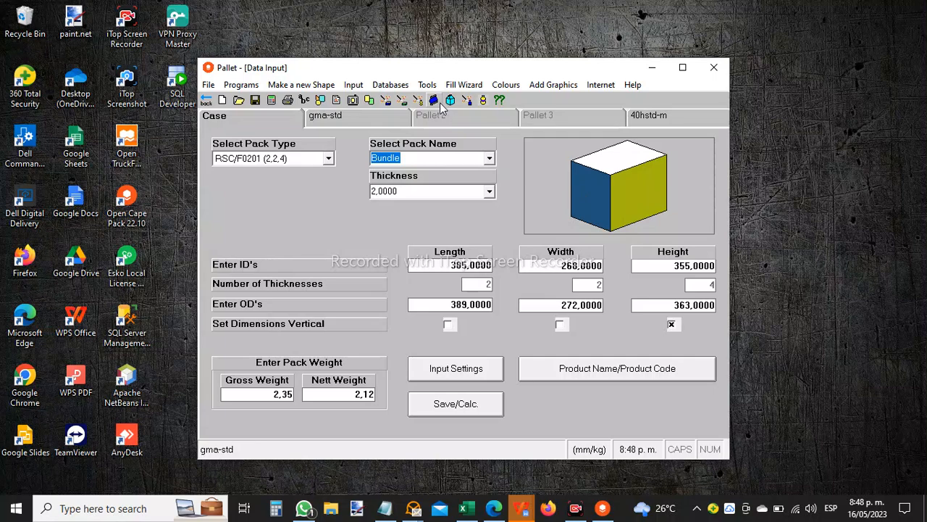
Step: Define the primary pack arrangement in the Fill Wizard as 3 in length, 2 in width and 1 in height
click(464, 84)
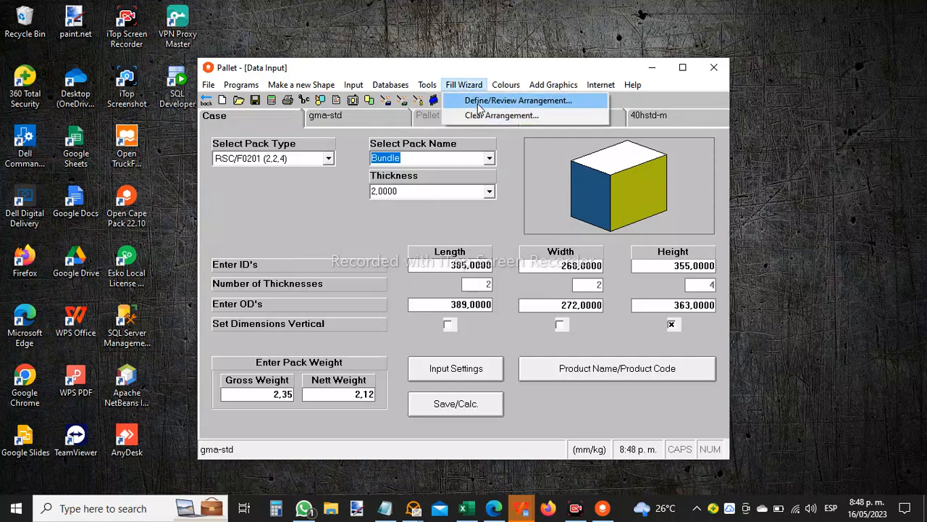
click(518, 101)
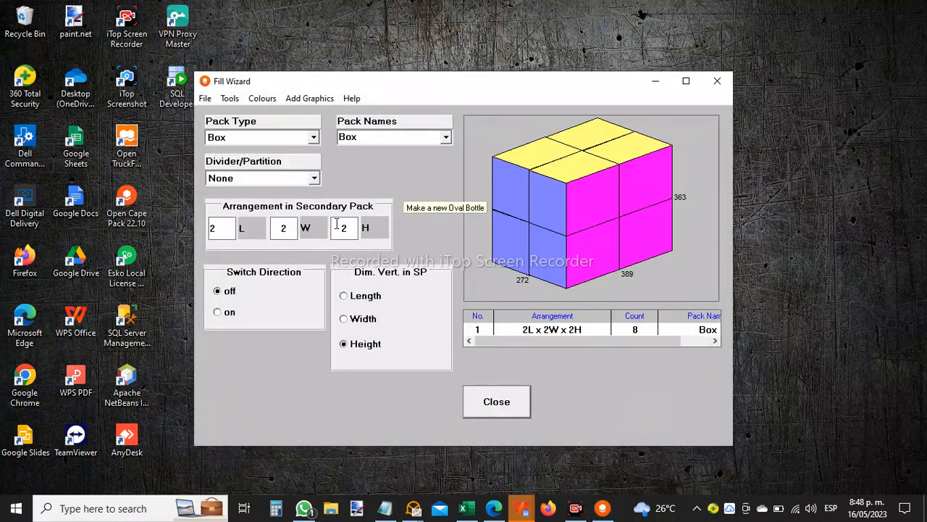
double_click(222, 225)
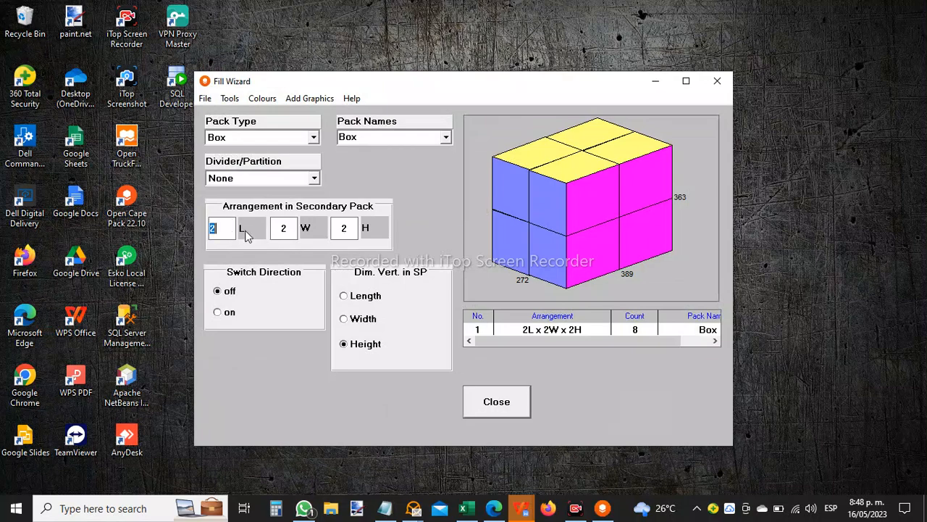
text(3)
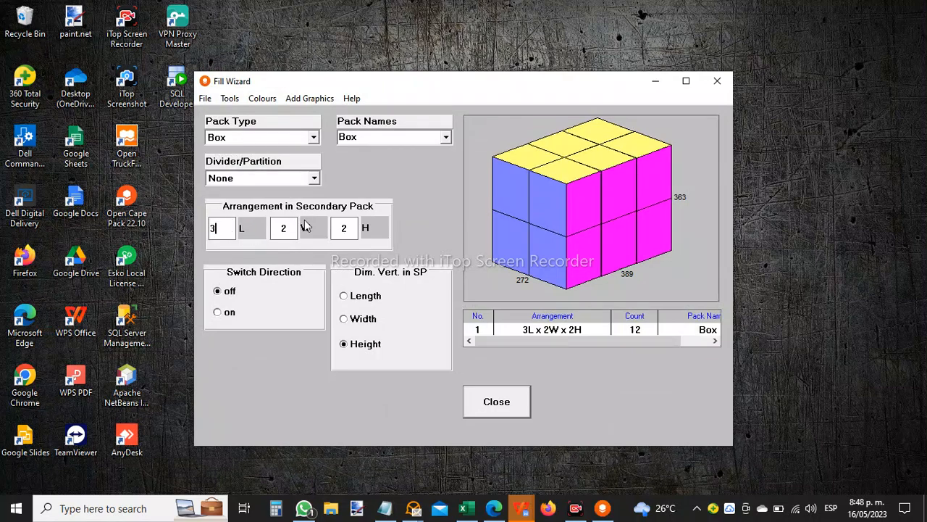
double_click(345, 229)
text(1)
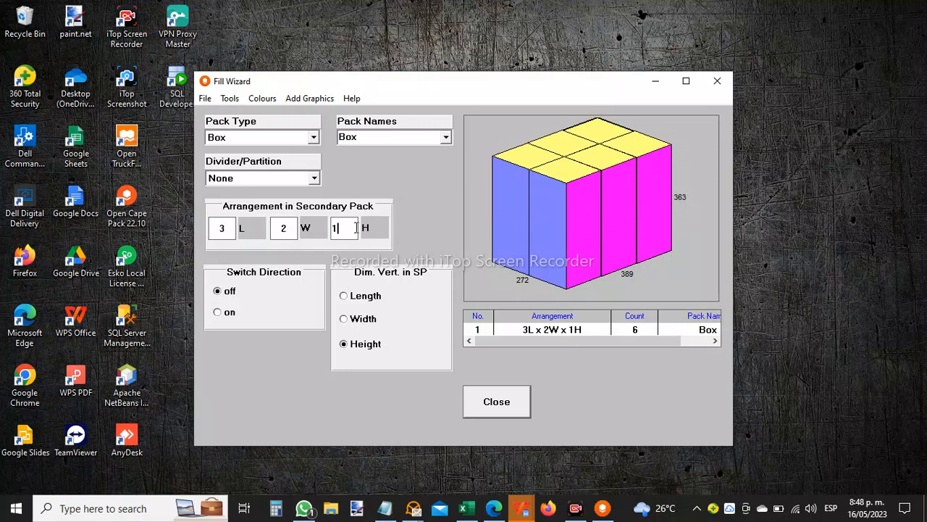
Step: Fill the case with the pill bottle.csf pack type named CafeBottle 120g and close the Fill Wizard
click(314, 139)
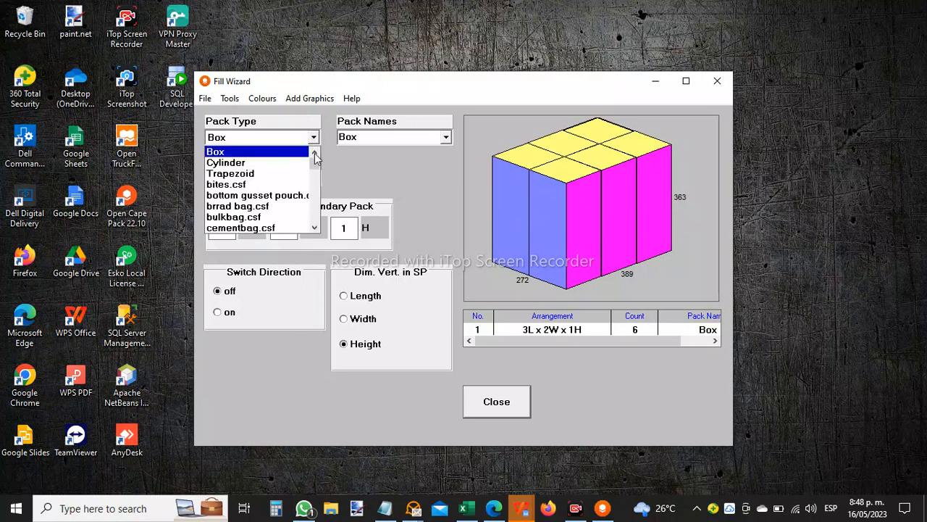
drag(315, 169, 318, 200)
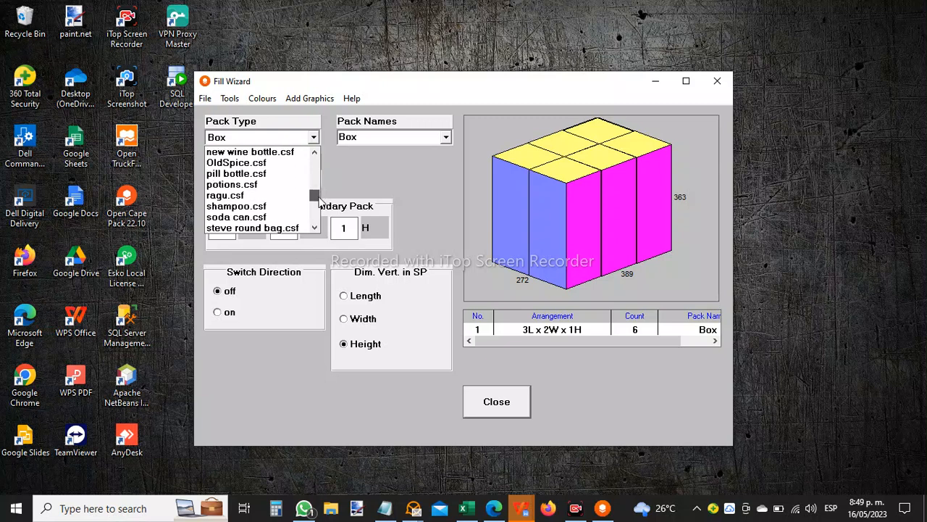
click(280, 180)
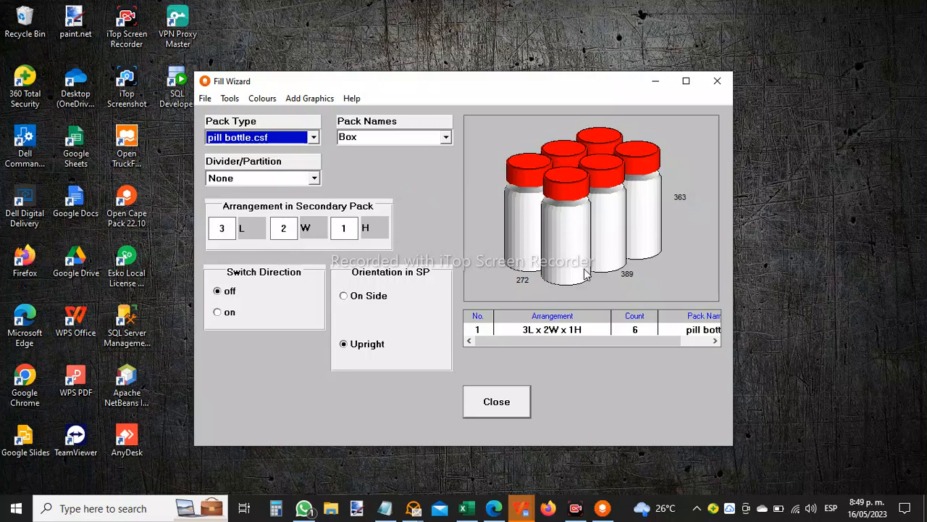
click(446, 138)
drag(447, 178, 447, 218)
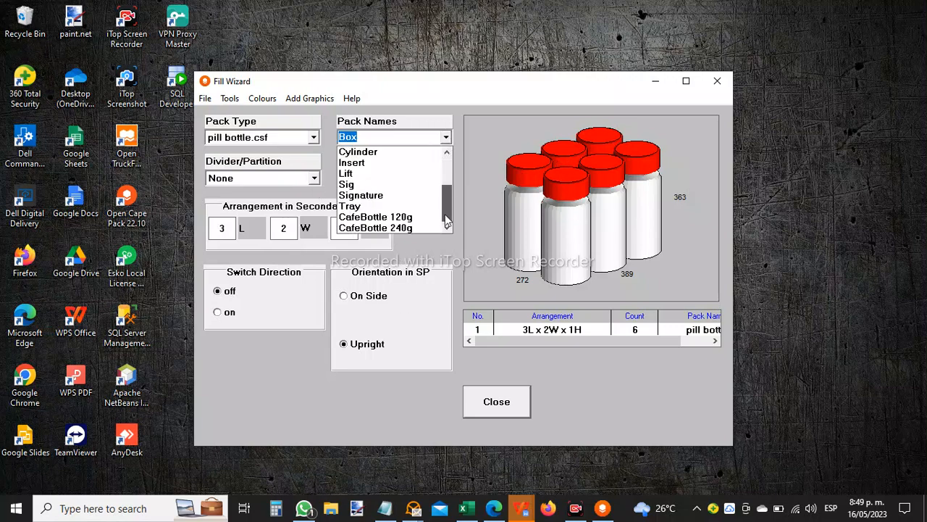
click(407, 221)
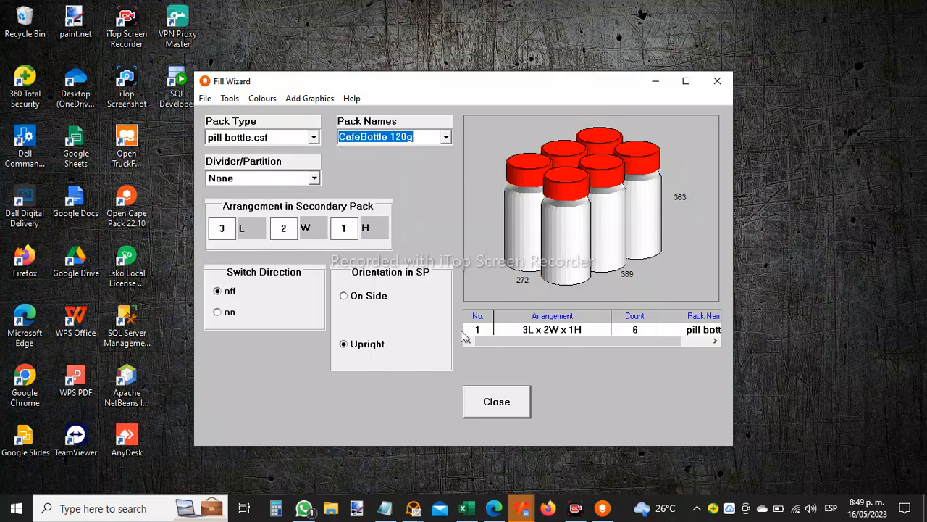
click(497, 403)
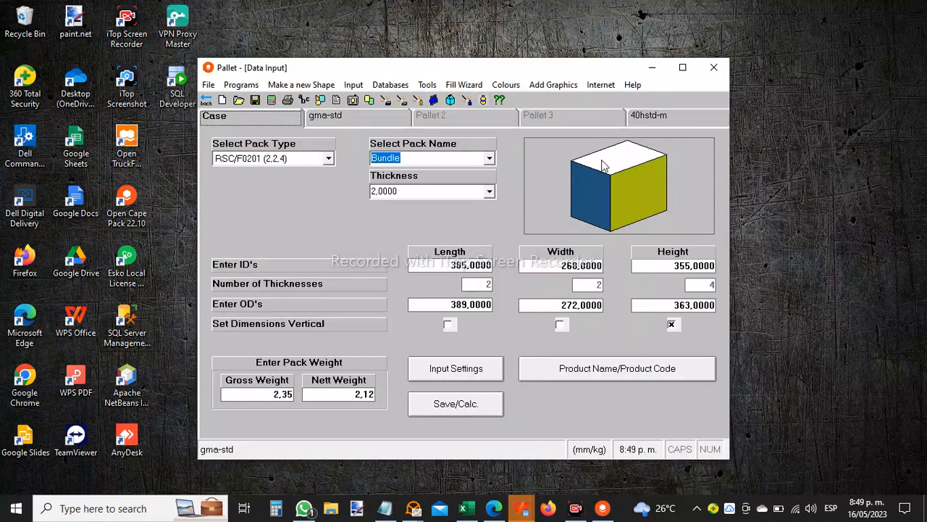
Step: Calculate the gma-std pallet load for the filled case and show the set-up options for the case diagram
click(389, 121)
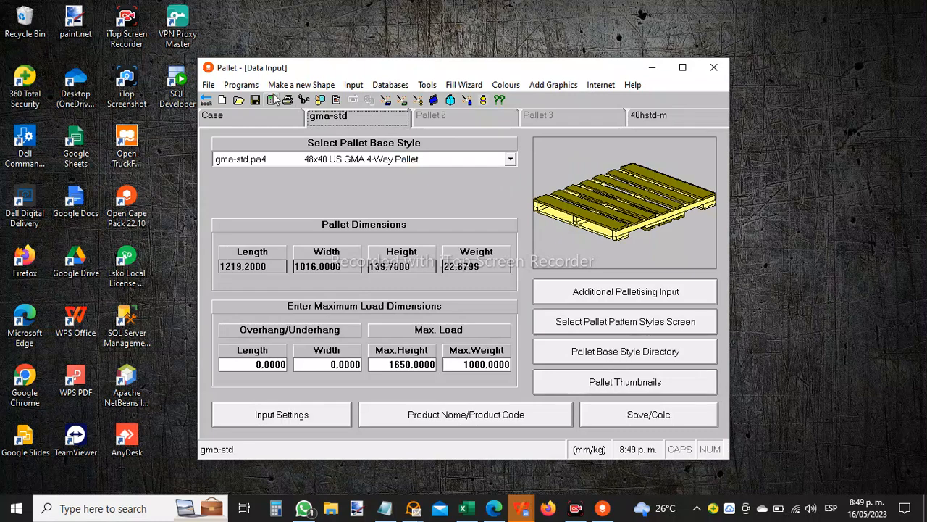
click(272, 99)
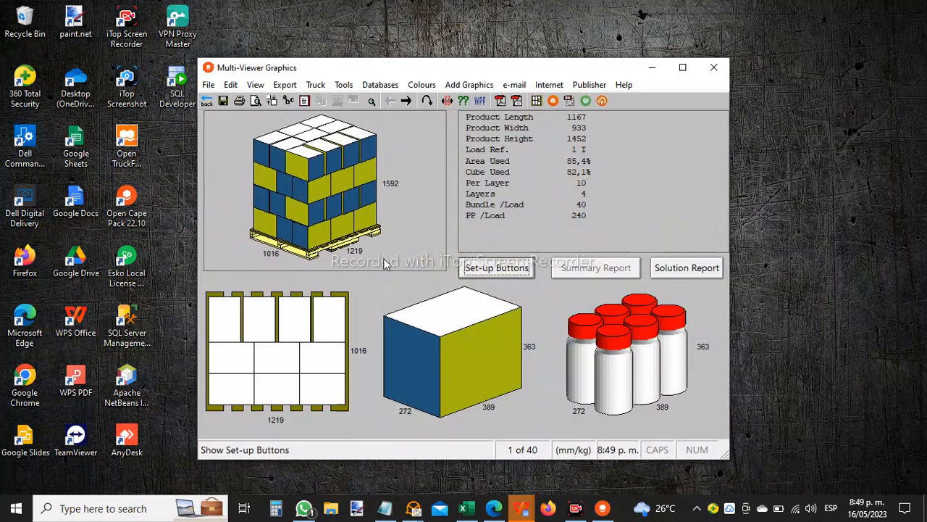
click(445, 344)
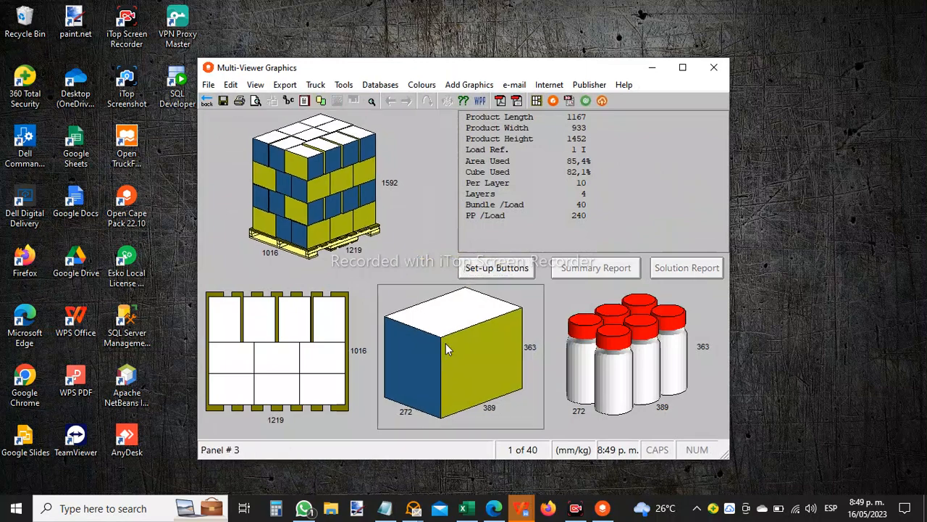
click(505, 274)
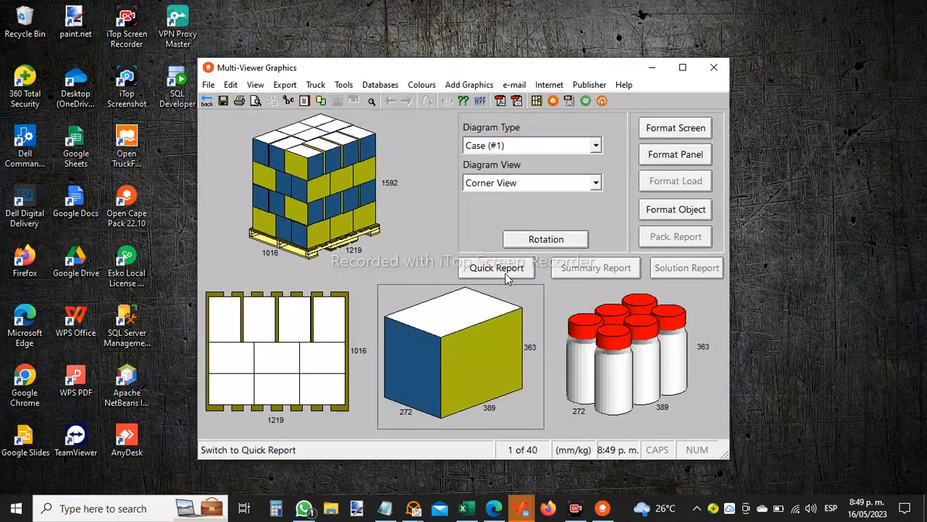
Step: Show the content inside the case diagram, and hide it again
click(676, 209)
click(520, 190)
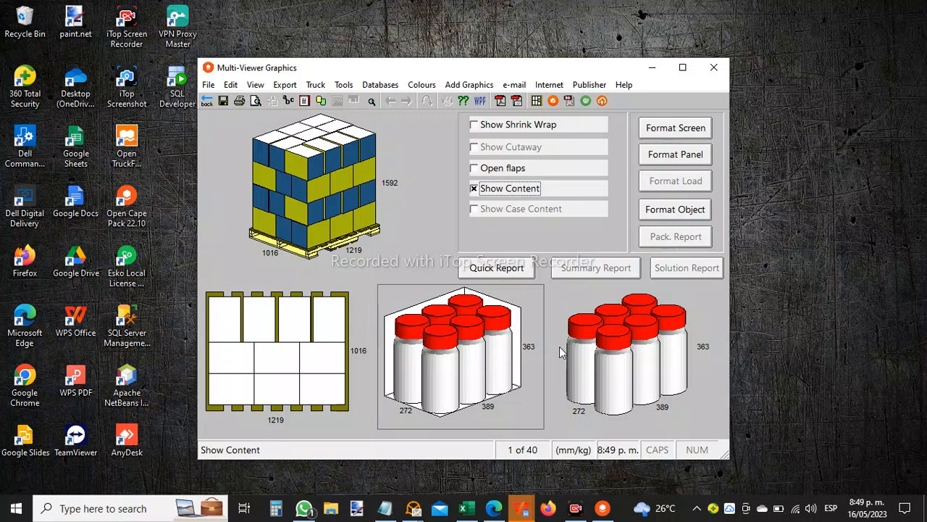
click(466, 287)
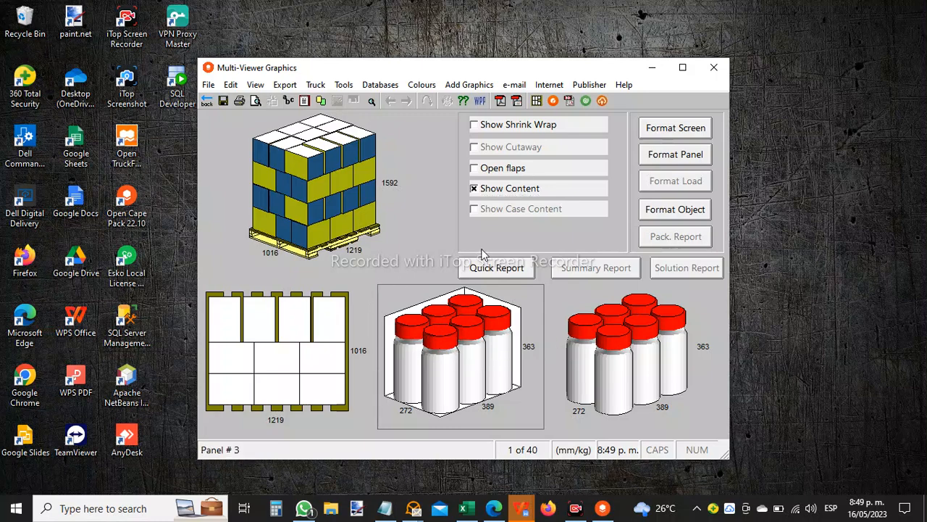
click(485, 192)
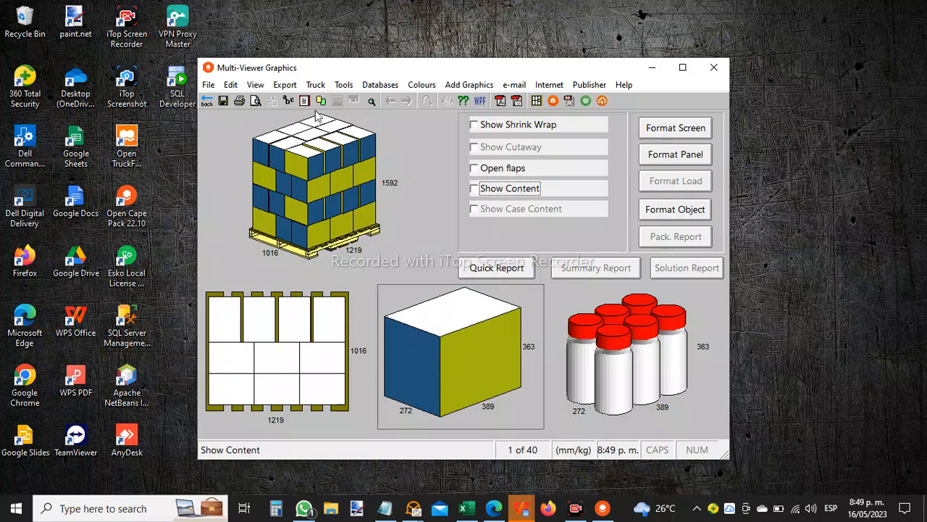
Step: Export the case to the Secondary Pack Database and return to the input data without saving the graphics solution
click(285, 84)
mouse_move(331, 163)
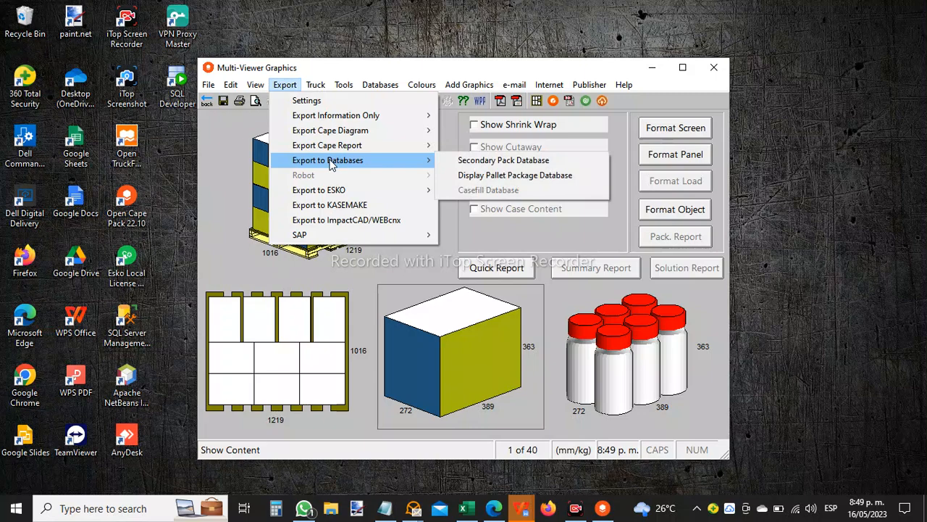
click(481, 162)
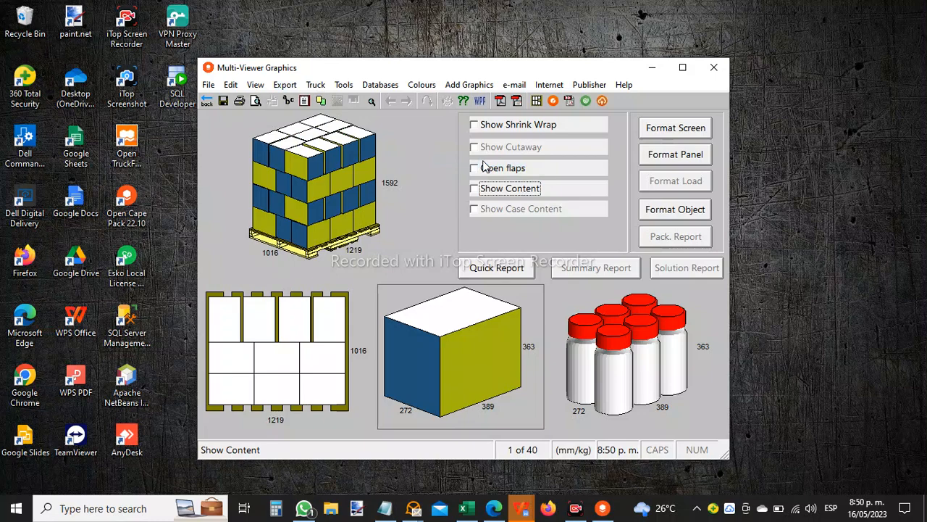
click(208, 100)
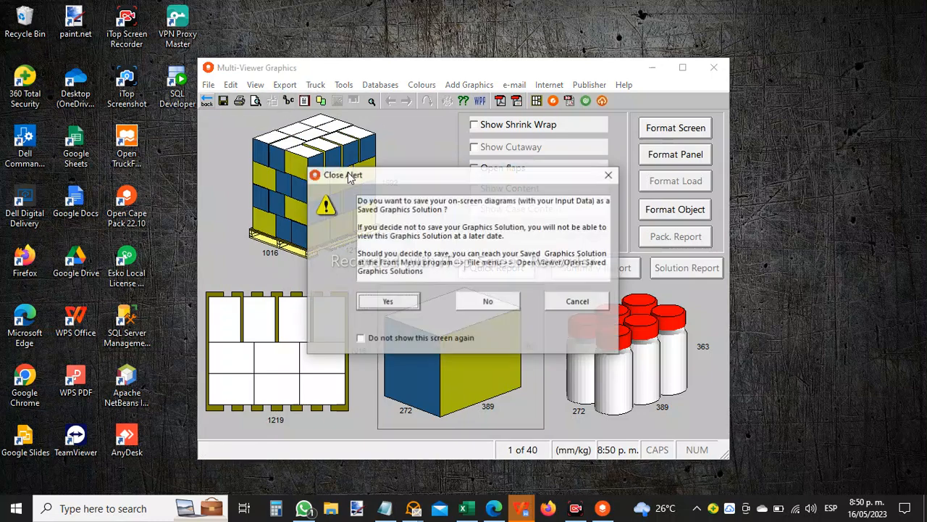
click(477, 310)
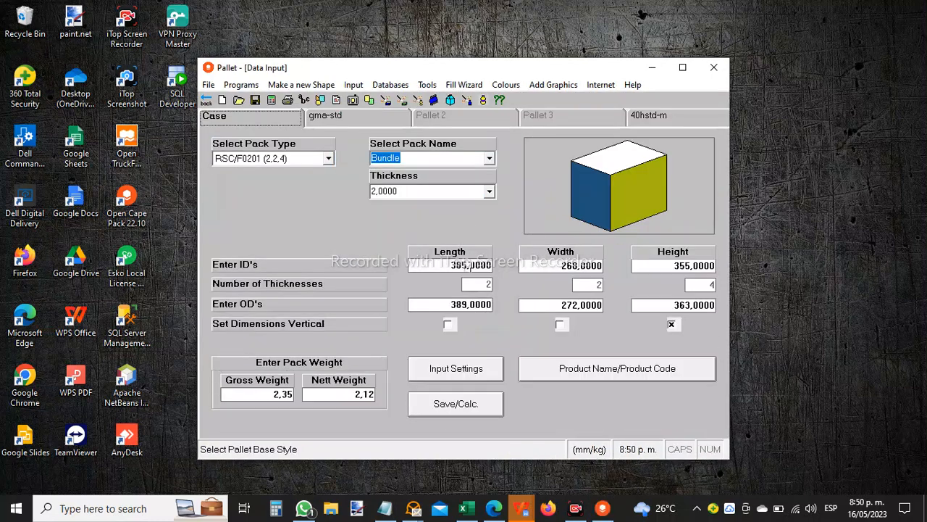
Step: Review the records of the CafedeColombia secondary pack database in the SP Database Utility, and close it
click(392, 85)
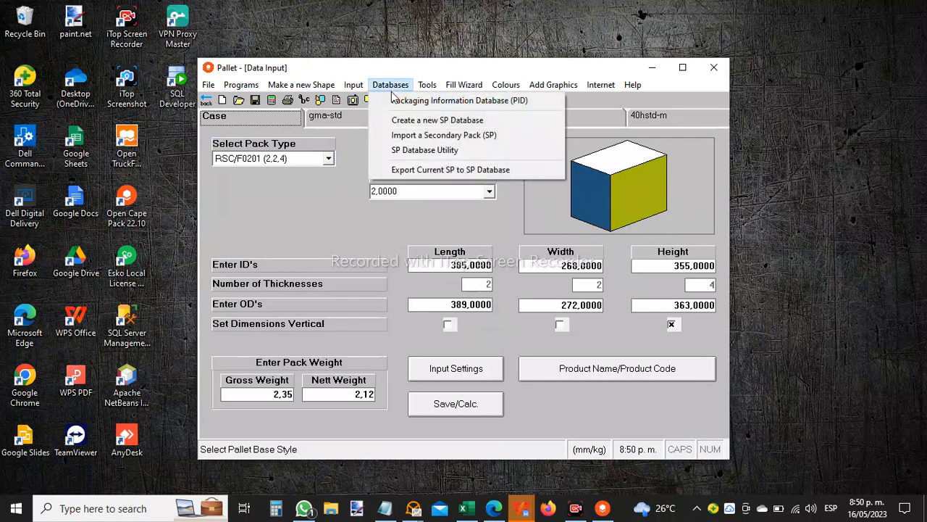
click(411, 150)
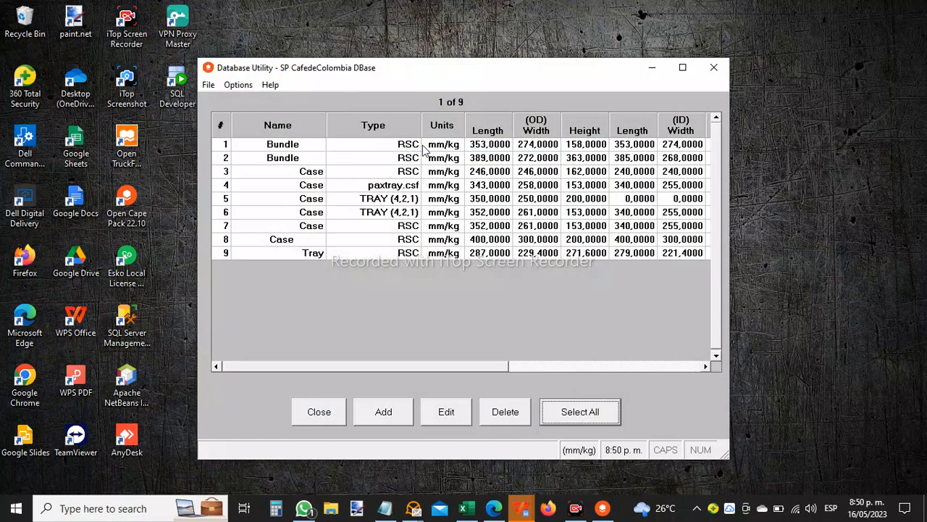
click(507, 148)
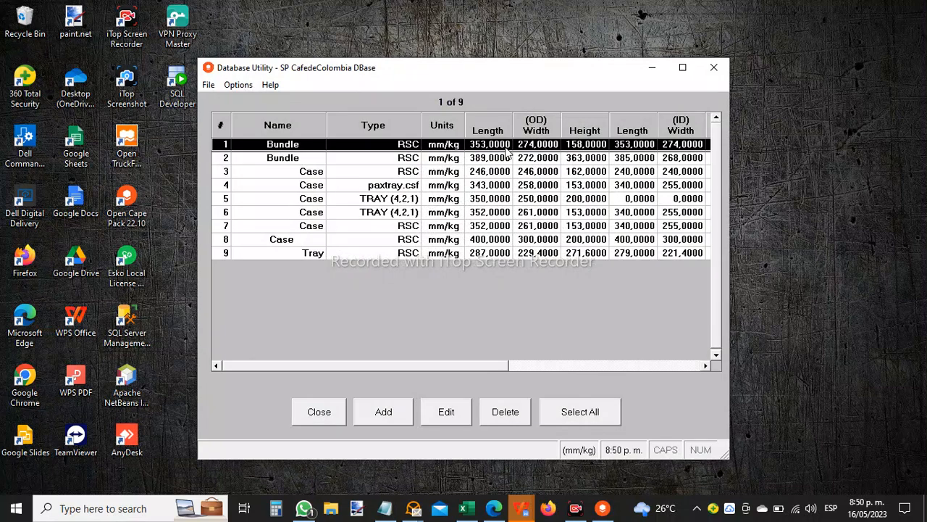
click(324, 413)
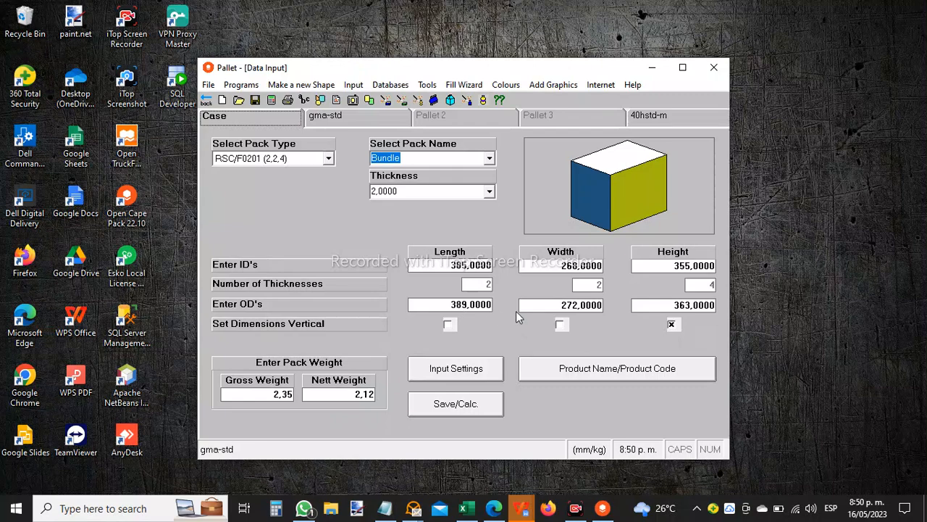
click(400, 86)
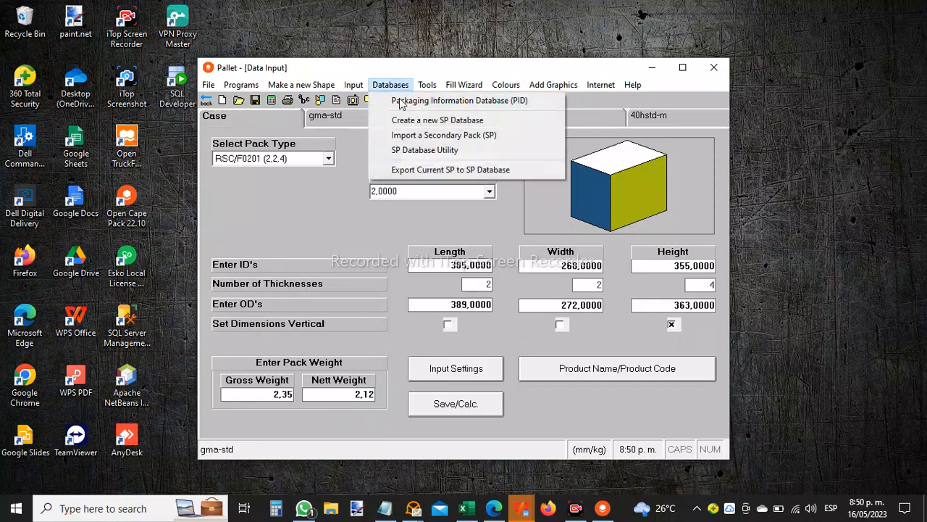
click(410, 151)
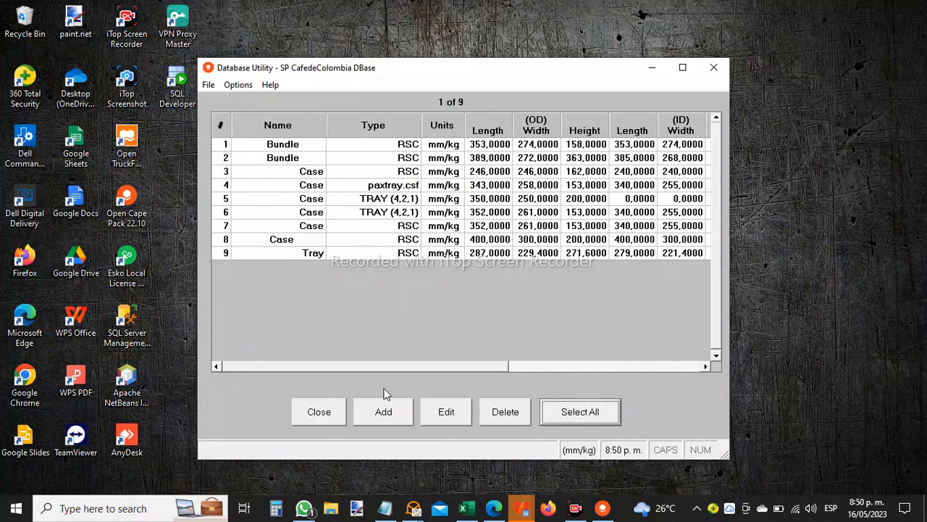
click(330, 413)
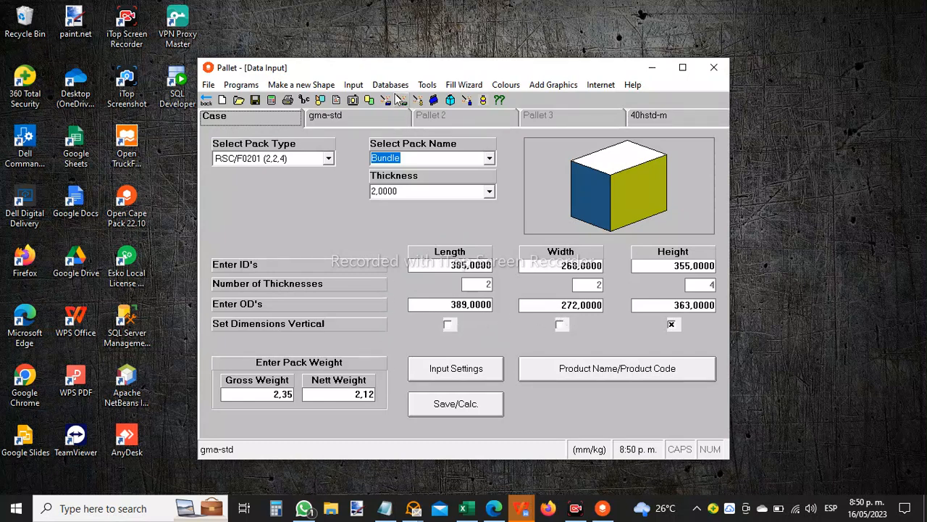
Step: Sort the secondary pack database by record number, check the exported Bundle record, and close the SP Database Utility
click(392, 85)
click(411, 155)
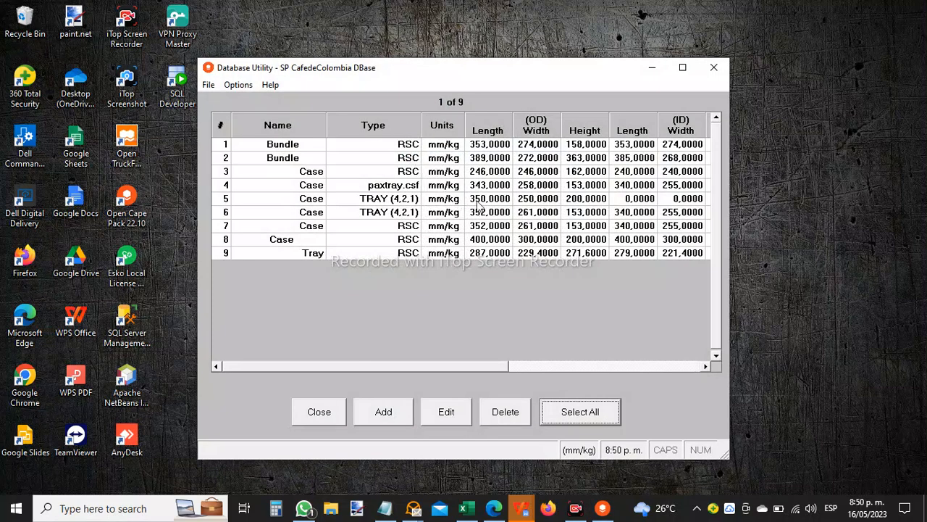
click(490, 159)
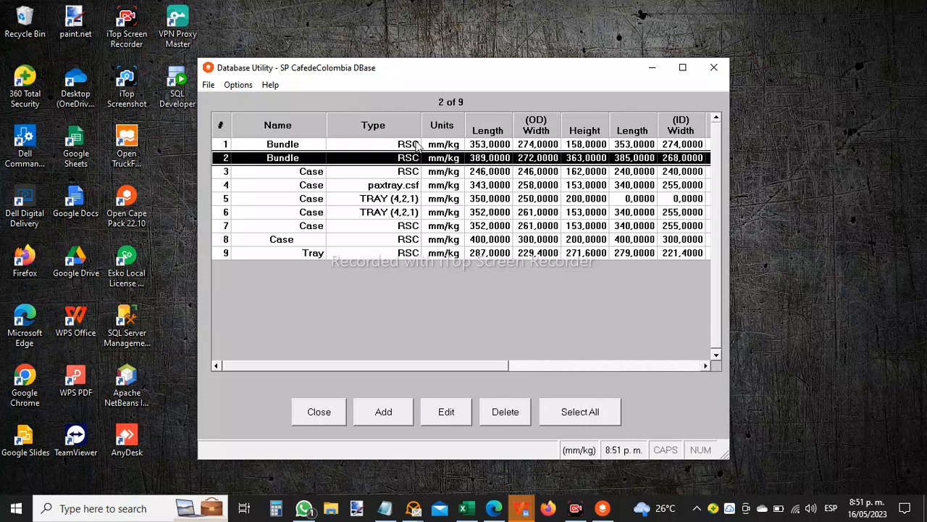
click(239, 85)
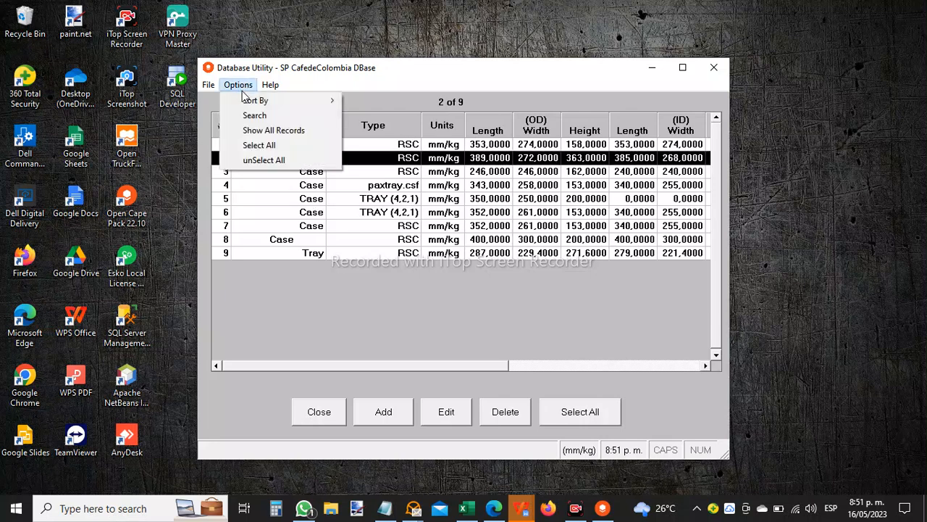
mouse_move(253, 102)
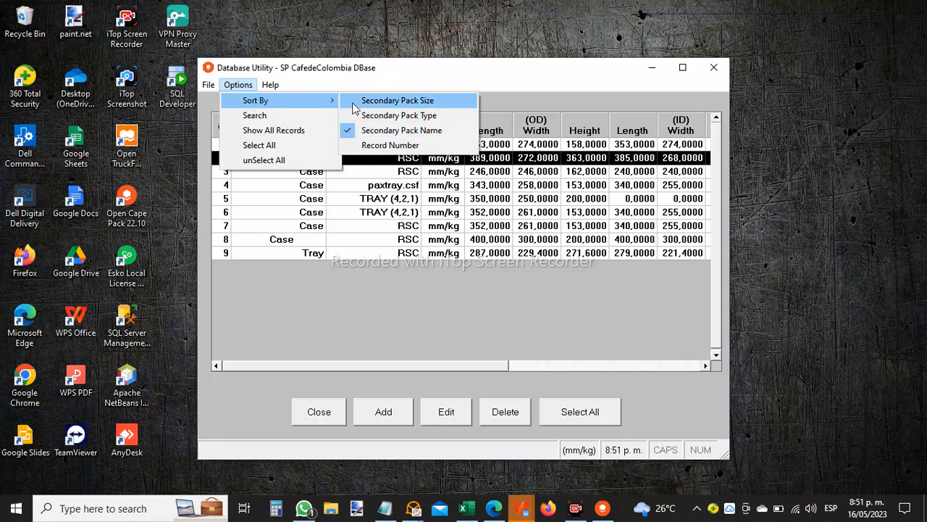
click(364, 146)
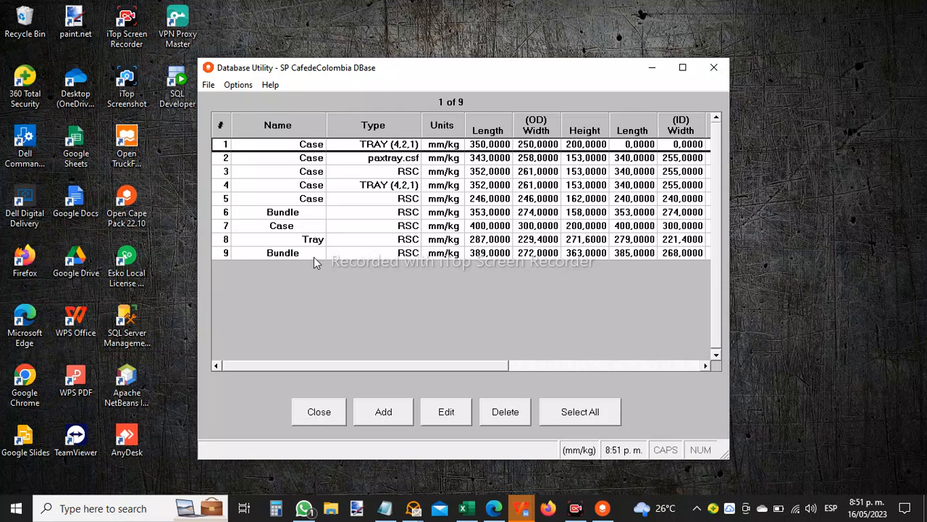
click(452, 252)
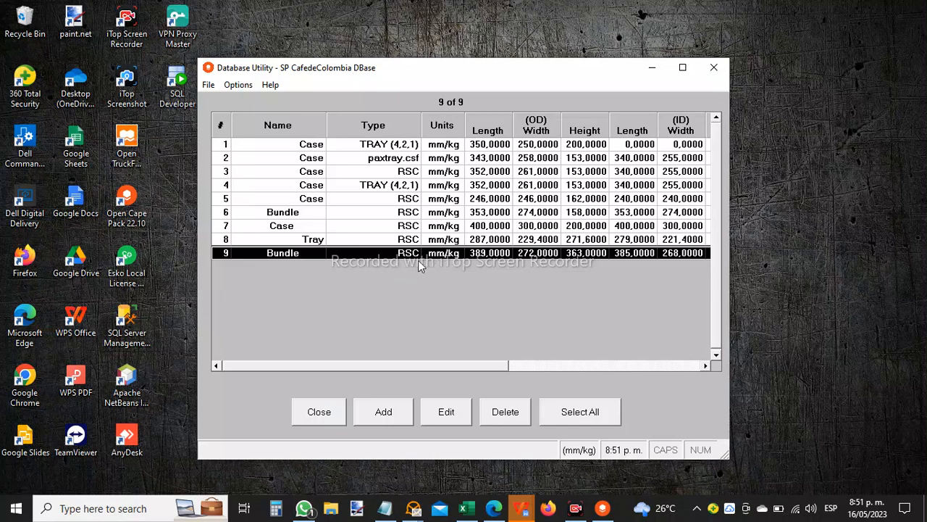
click(326, 419)
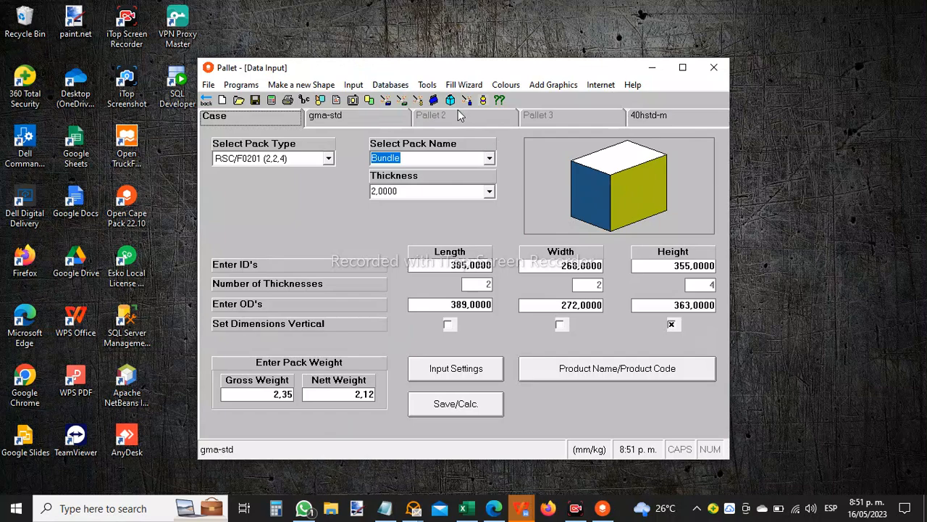
Step: Export the current secondary pack to the SP database from the input data and display the database records
click(399, 80)
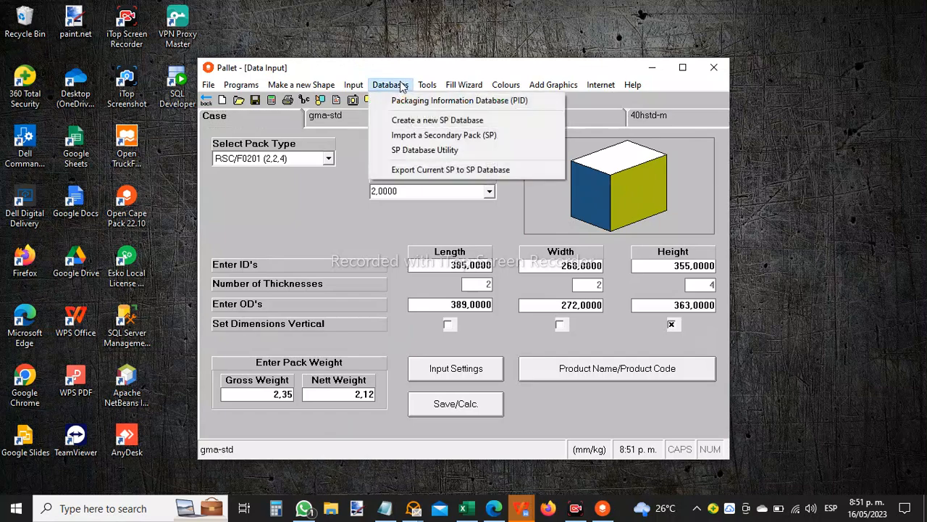
click(426, 170)
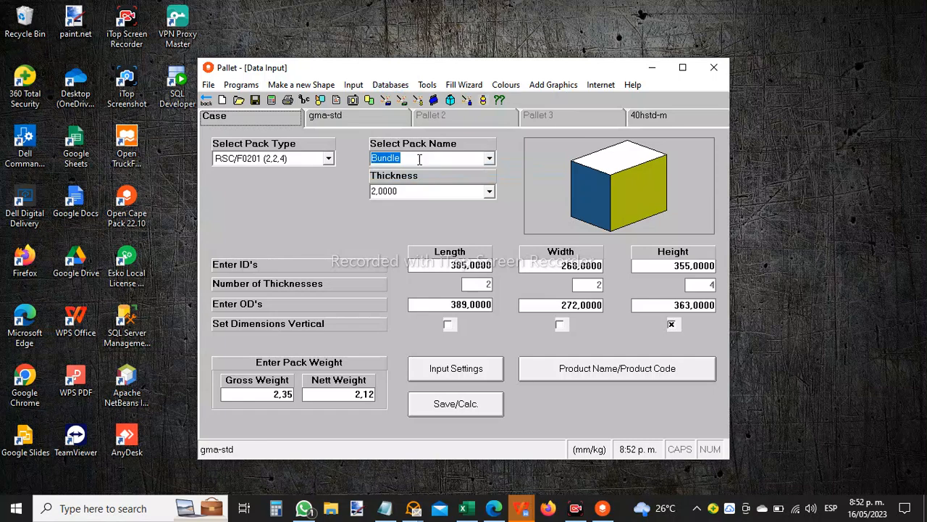
click(392, 85)
click(410, 150)
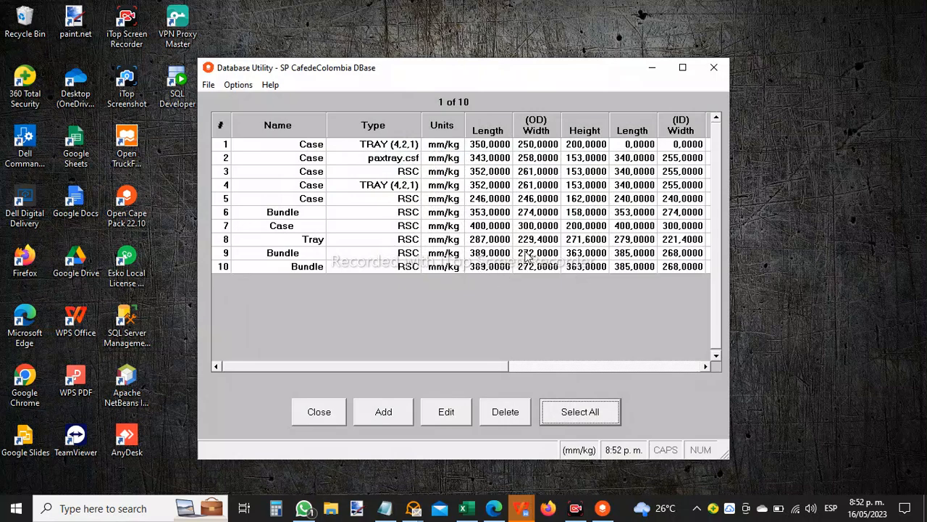
Step: Delete the duplicate Bundle, record 10, from the secondary pack database
click(384, 267)
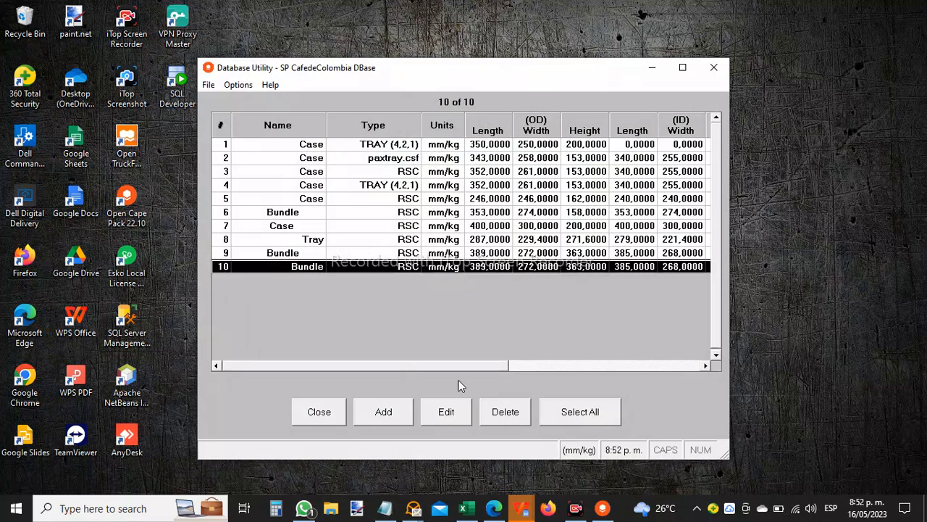
click(518, 414)
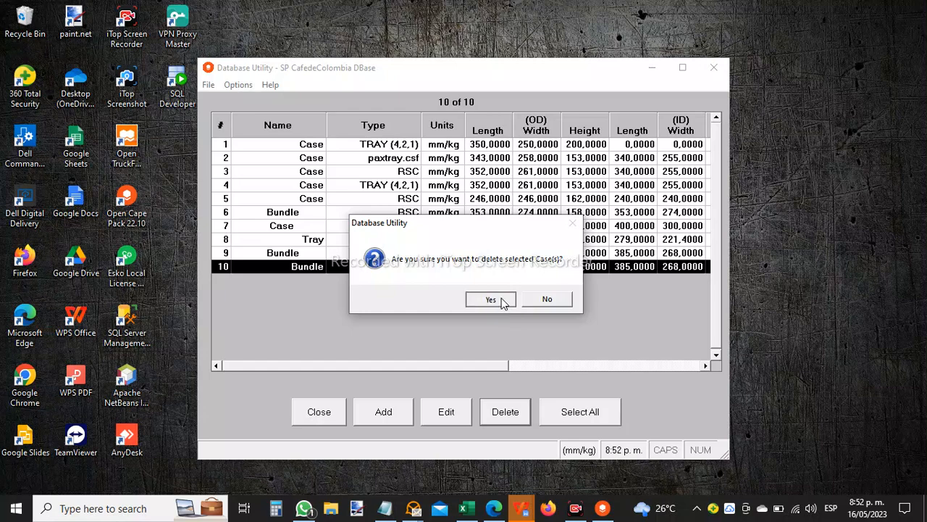
click(491, 299)
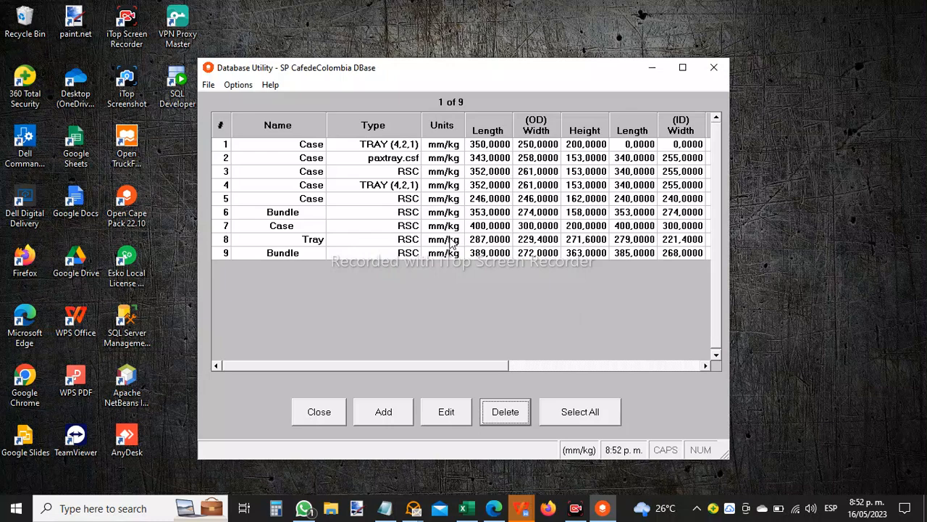
Step: Purge duplicate records from the secondary pack database and close the SP Database Utility
click(210, 86)
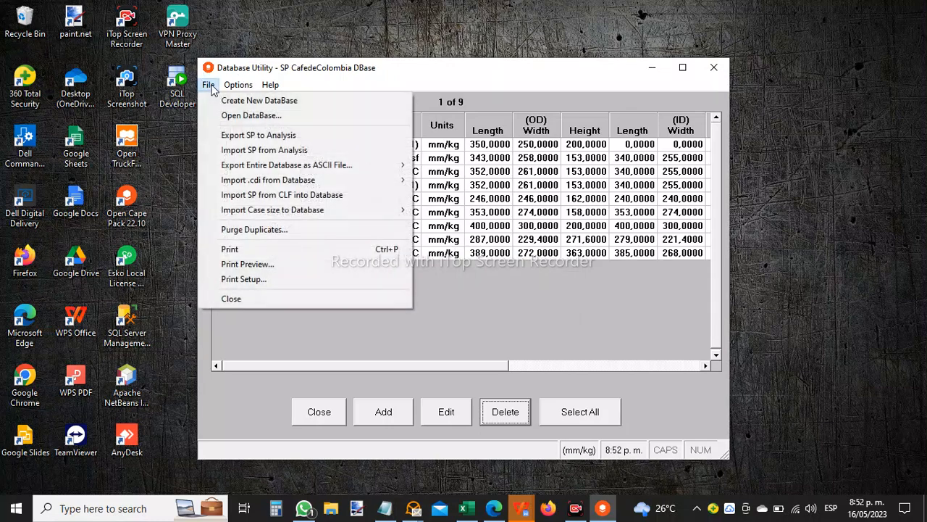
click(276, 231)
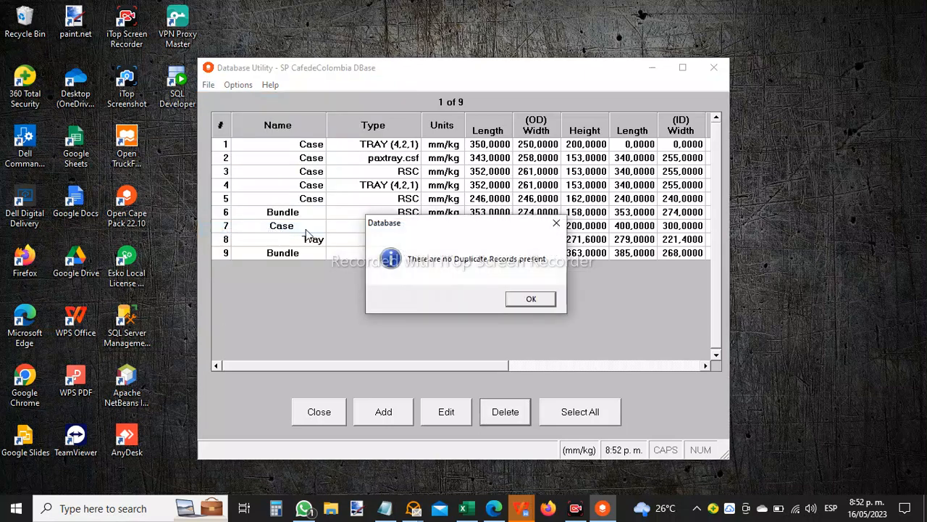
click(530, 301)
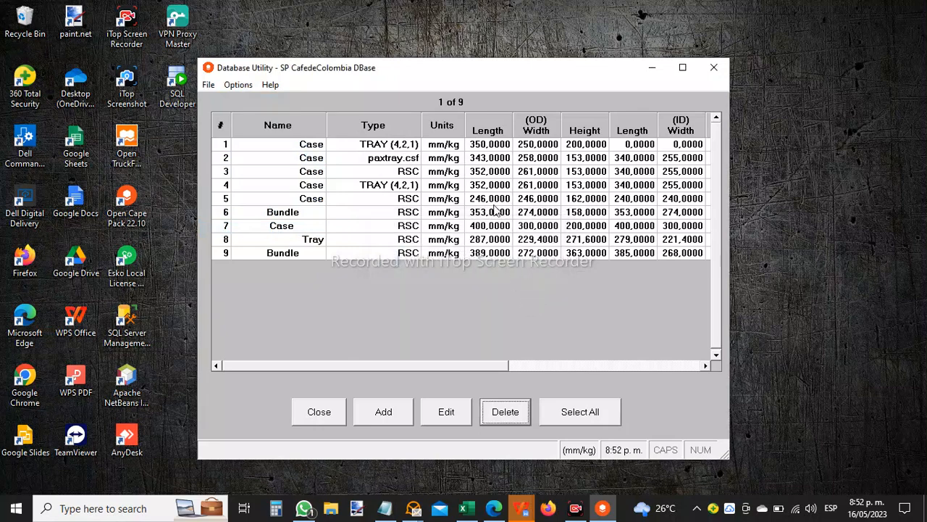
click(318, 412)
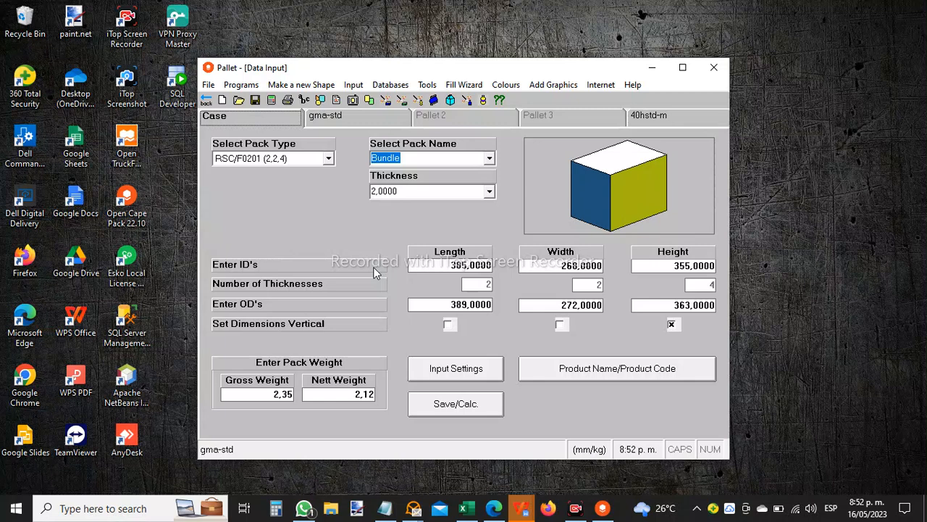
Step: Reopen the SP Database Utility to view the secondary pack records
click(390, 85)
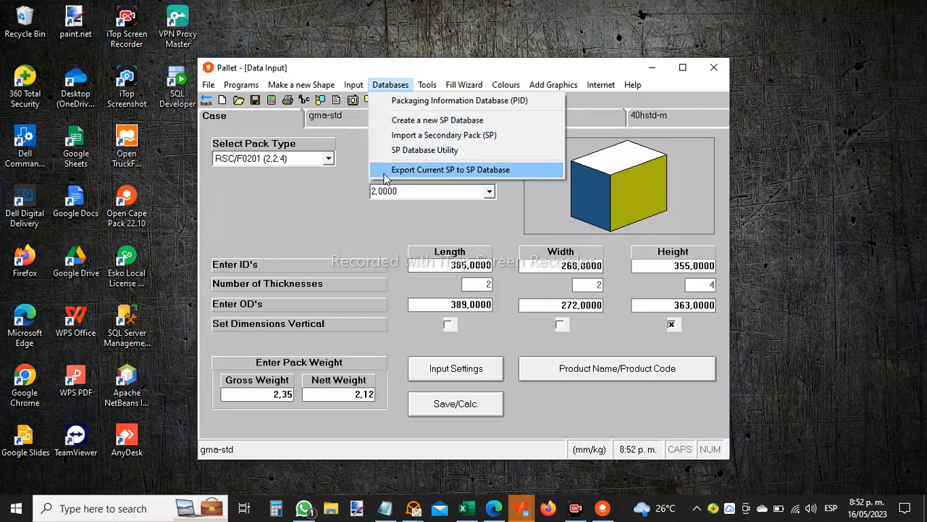
click(302, 217)
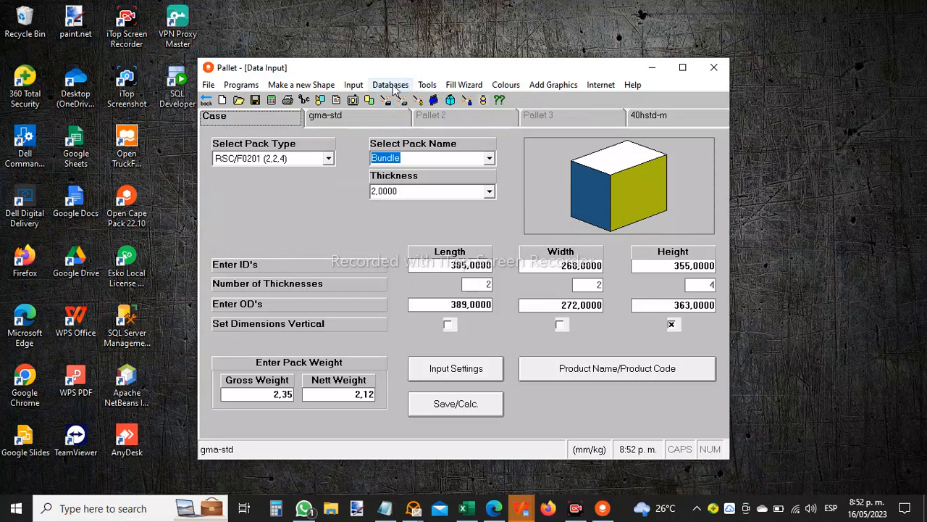
click(390, 85)
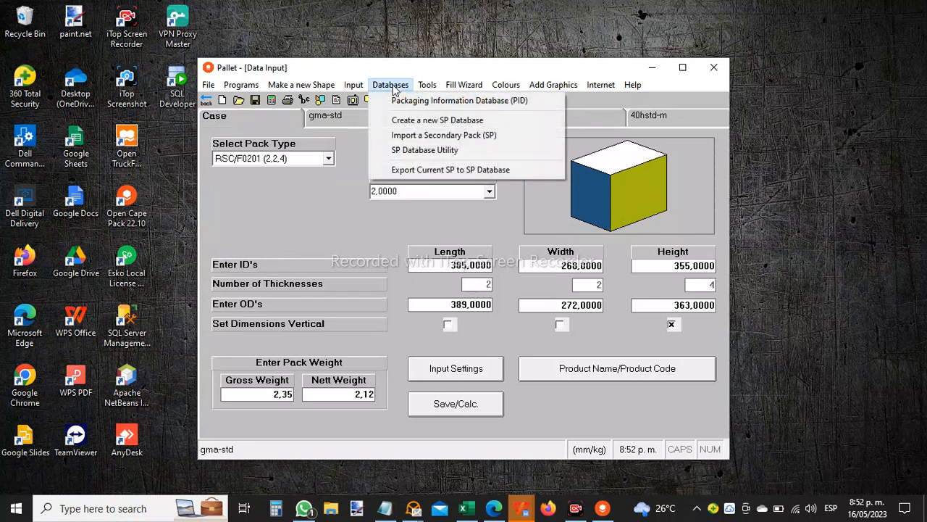
click(420, 154)
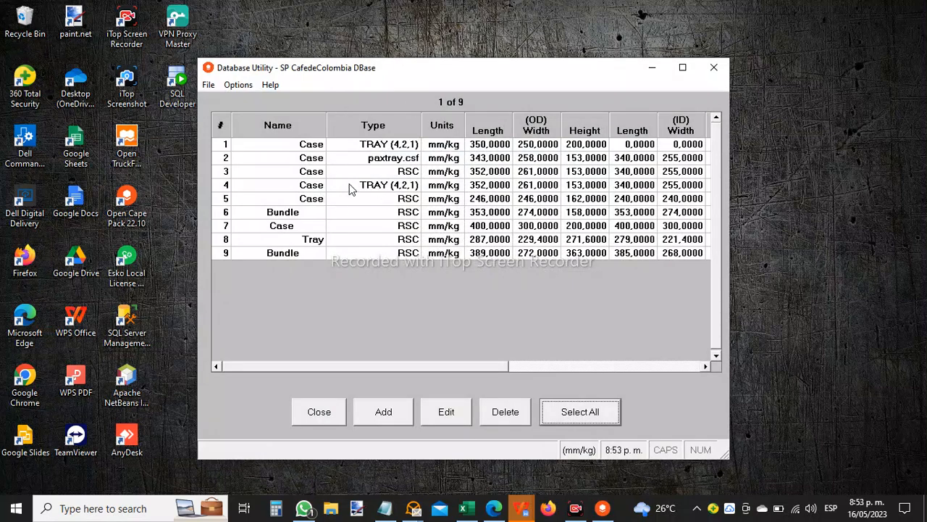
Step: Set the sample database Secondary Packs as the current secondary pack database
click(207, 85)
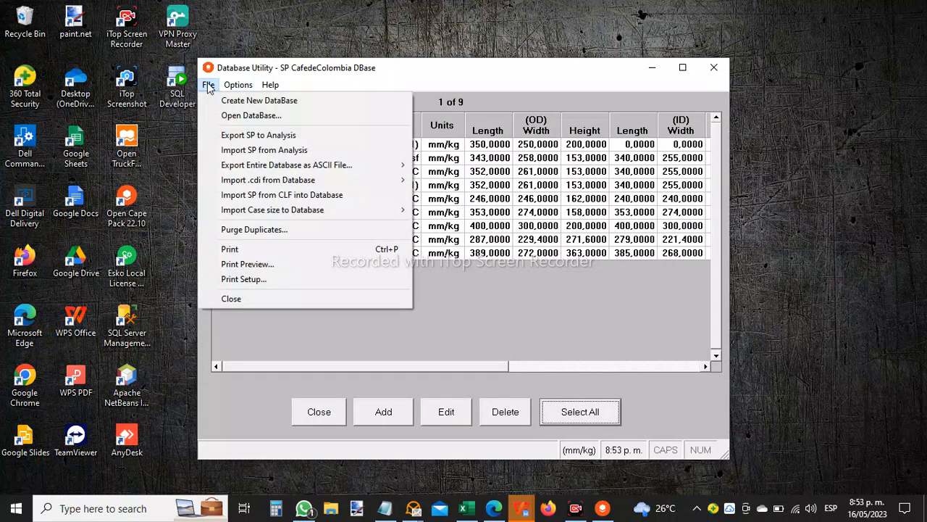
click(234, 118)
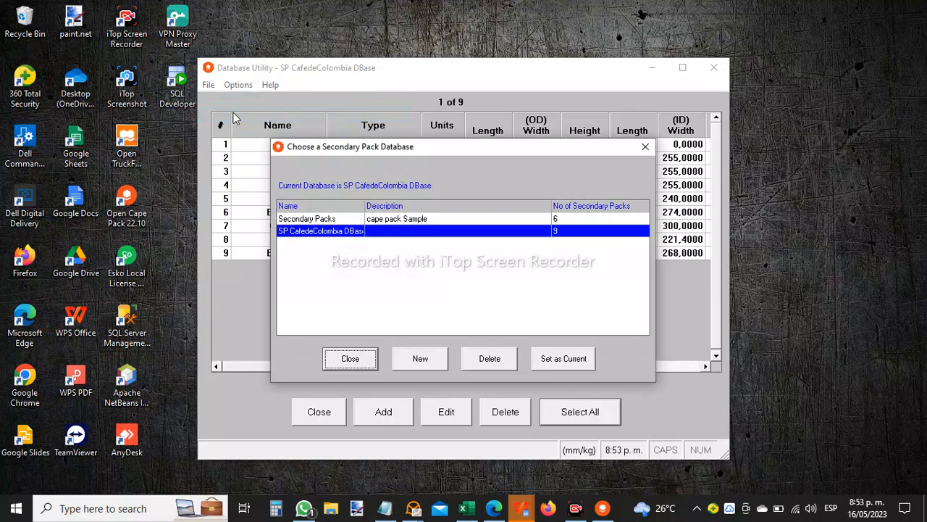
click(334, 219)
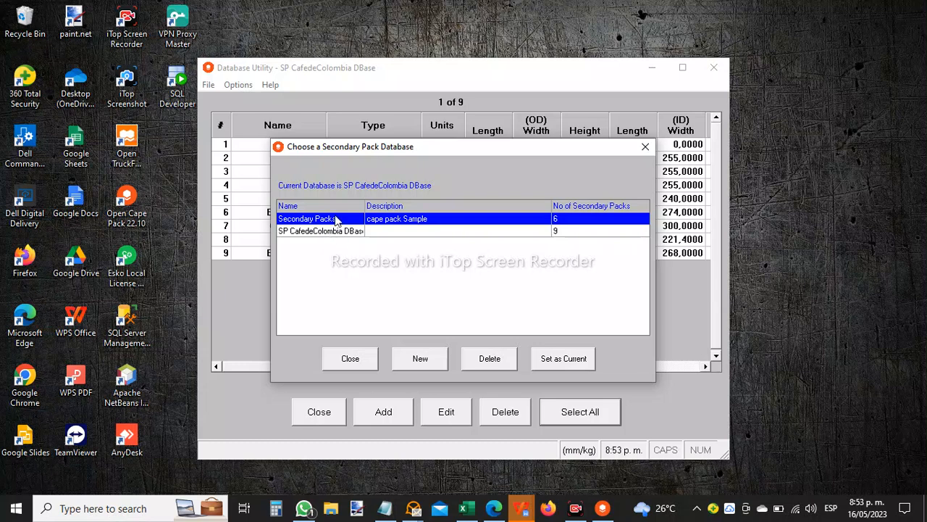
click(565, 363)
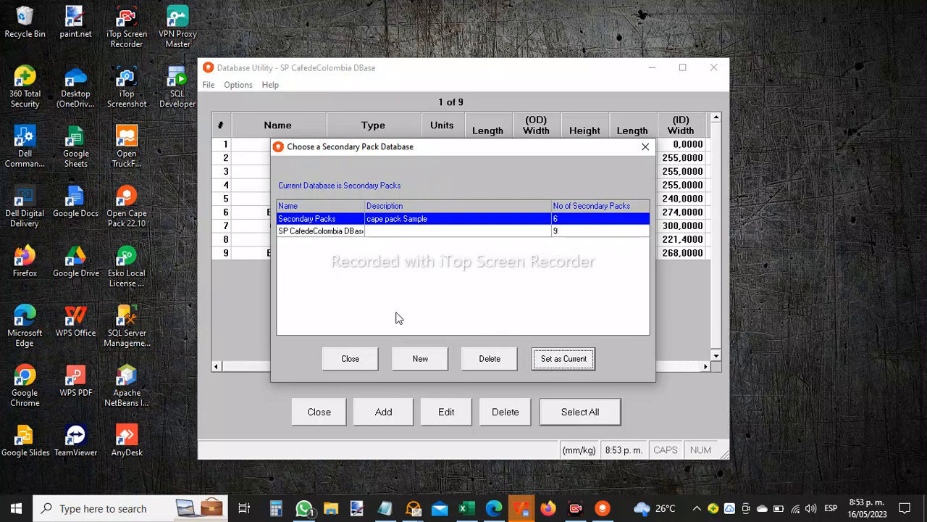
click(351, 357)
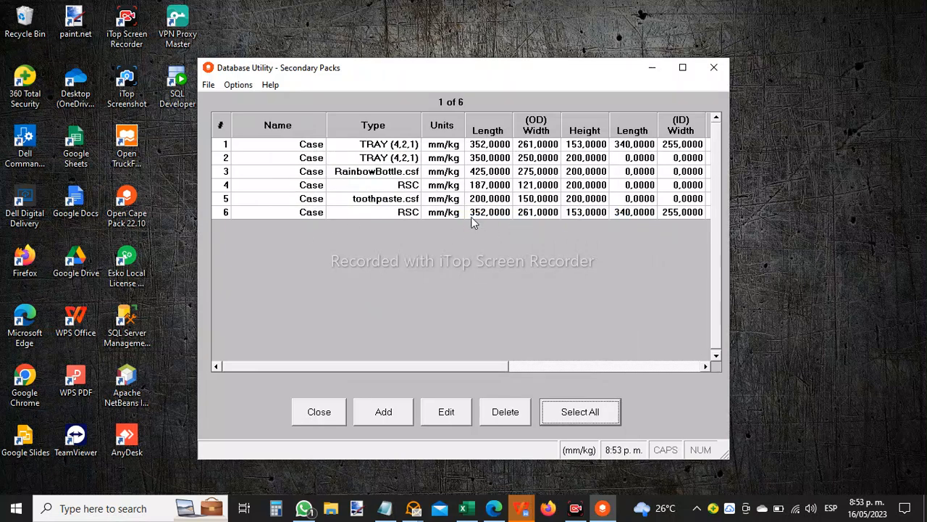
Step: Sort the Secondary Packs records by record number, select record 6 and close the SP Database Utility
click(241, 86)
mouse_move(285, 100)
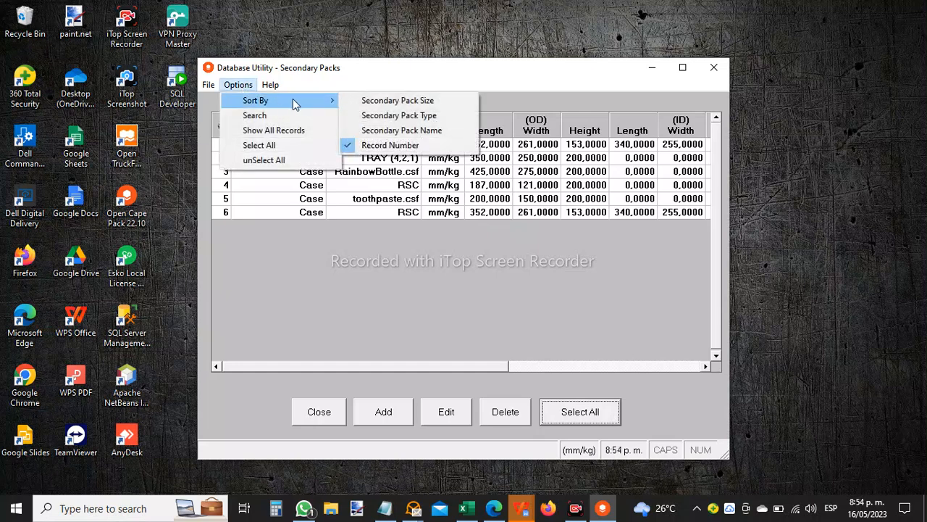
click(366, 145)
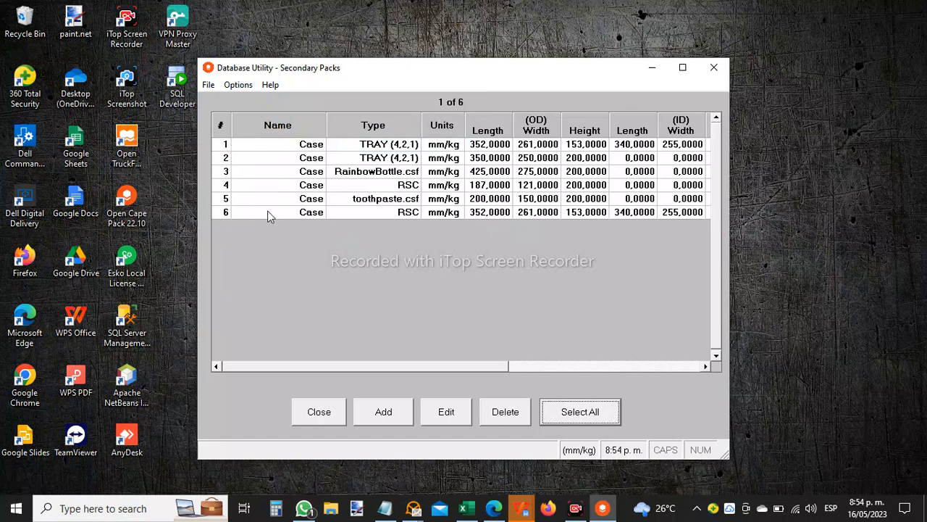
click(491, 213)
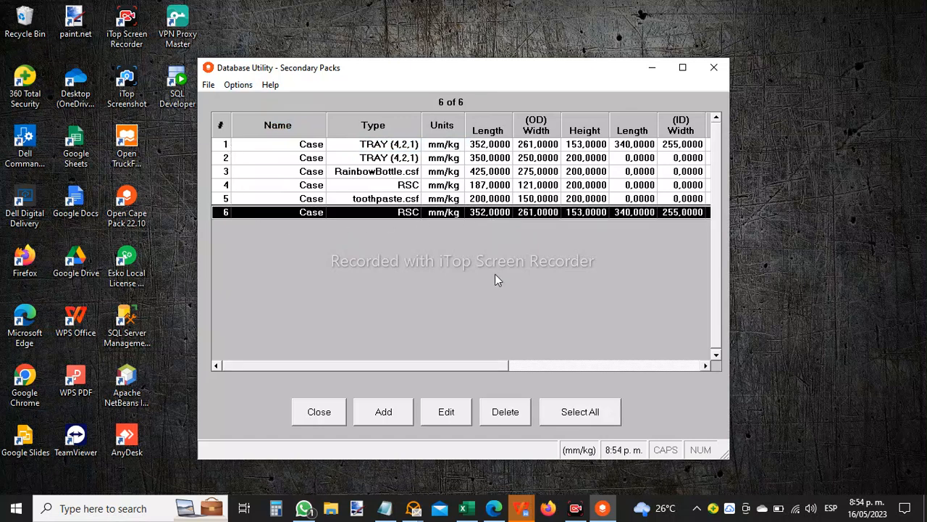
click(322, 412)
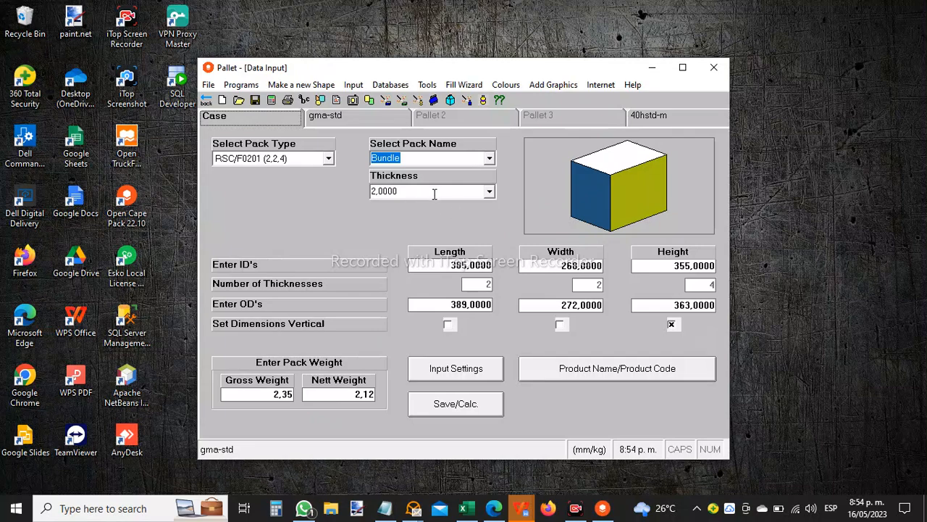
Step: Reopen the SP Database Utility to check the records of the current database and close it again
click(390, 85)
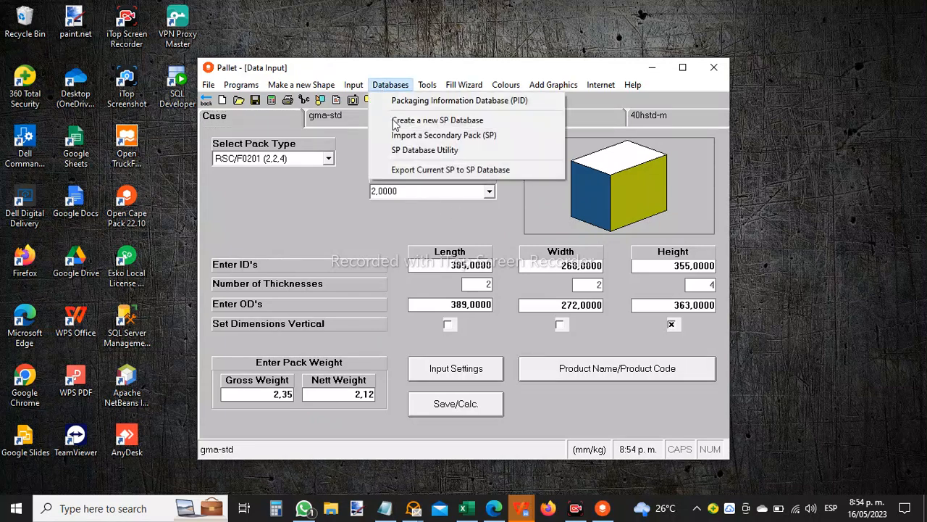
click(415, 152)
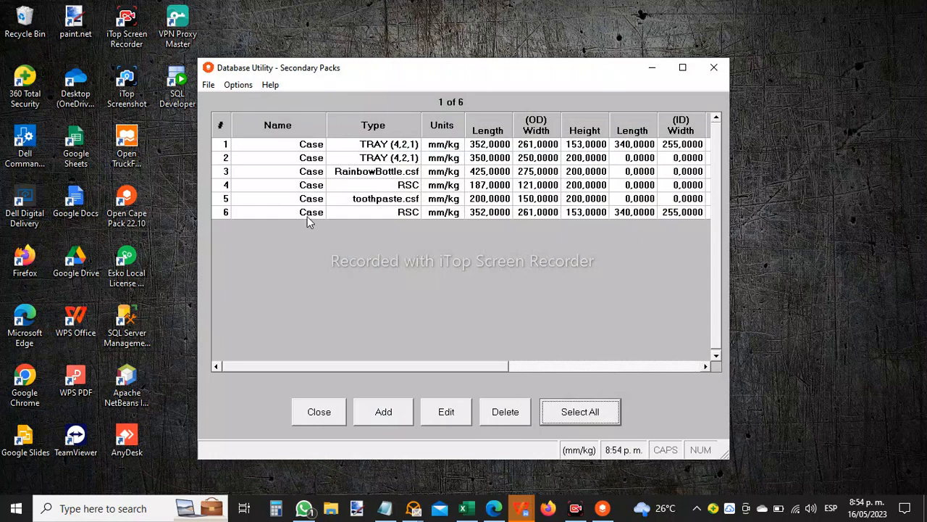
click(318, 411)
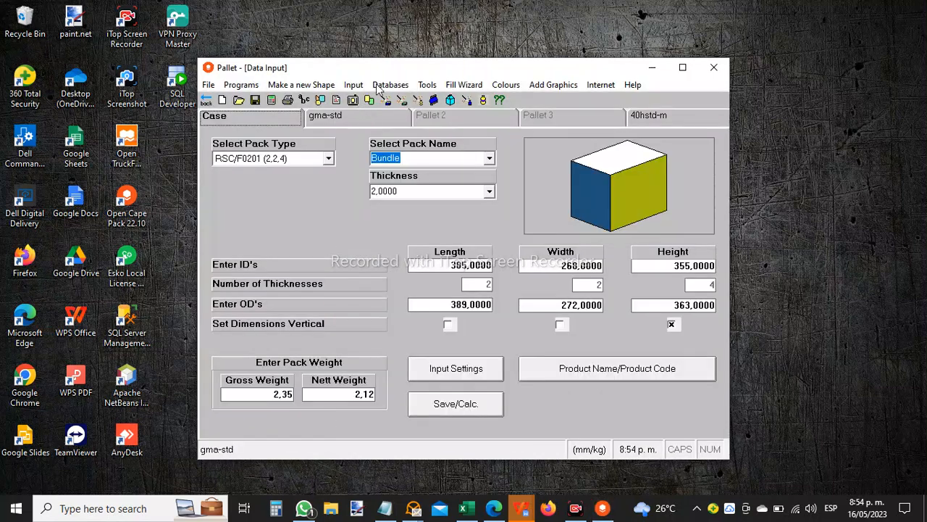
Step: Export the current Bundle to the Secondary Packs database and display the database's records
click(391, 85)
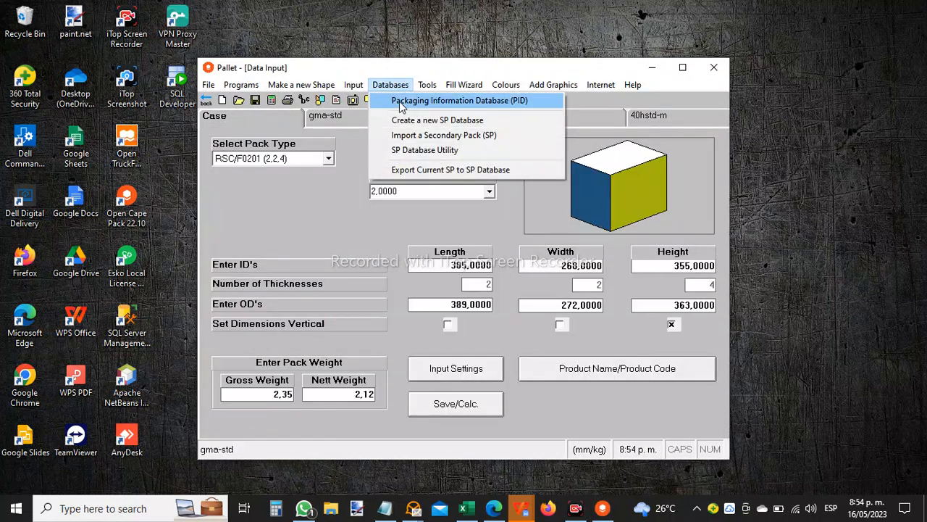
click(427, 172)
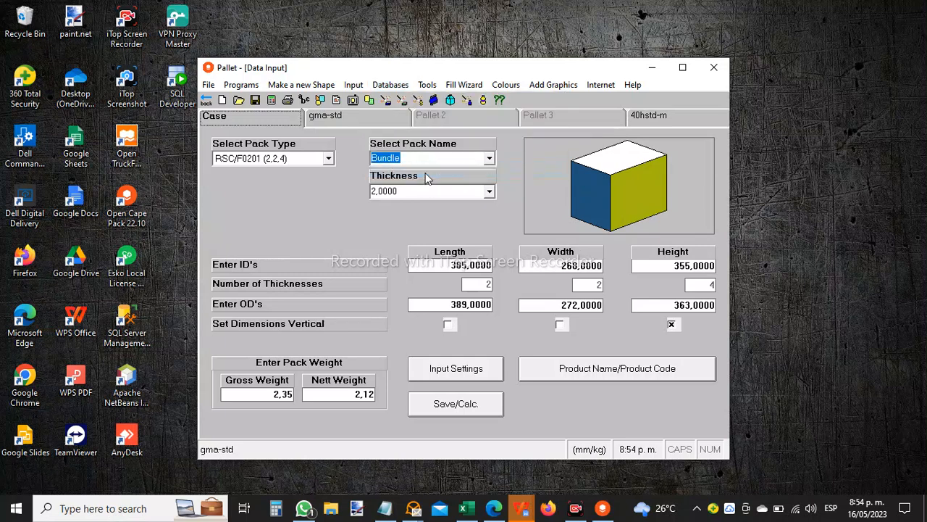
click(391, 85)
click(416, 150)
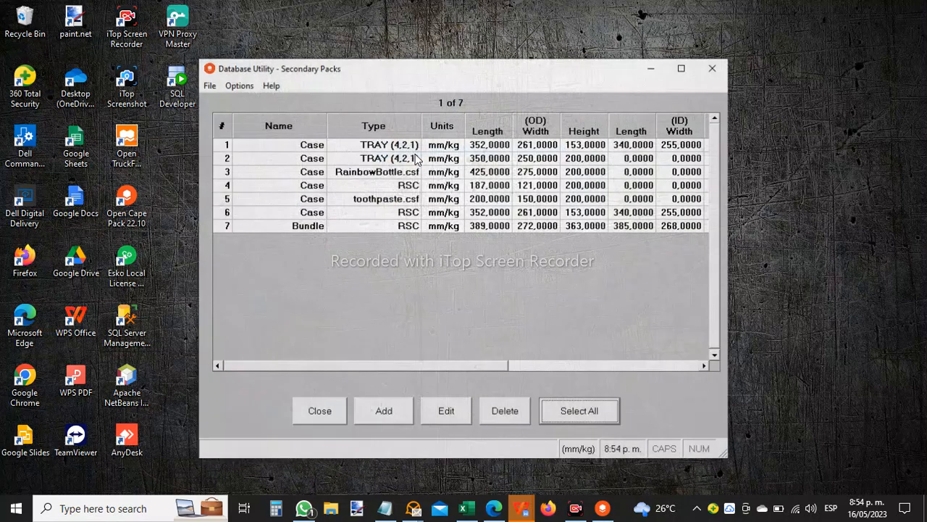
Step: Review the properties of the Bundle in record 7, accept them and close the SP Database Utility
click(361, 226)
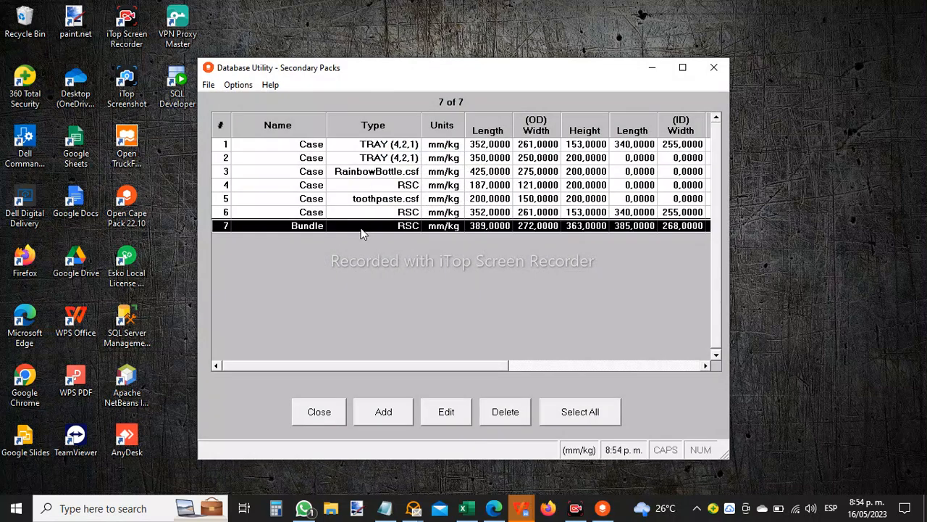
click(445, 407)
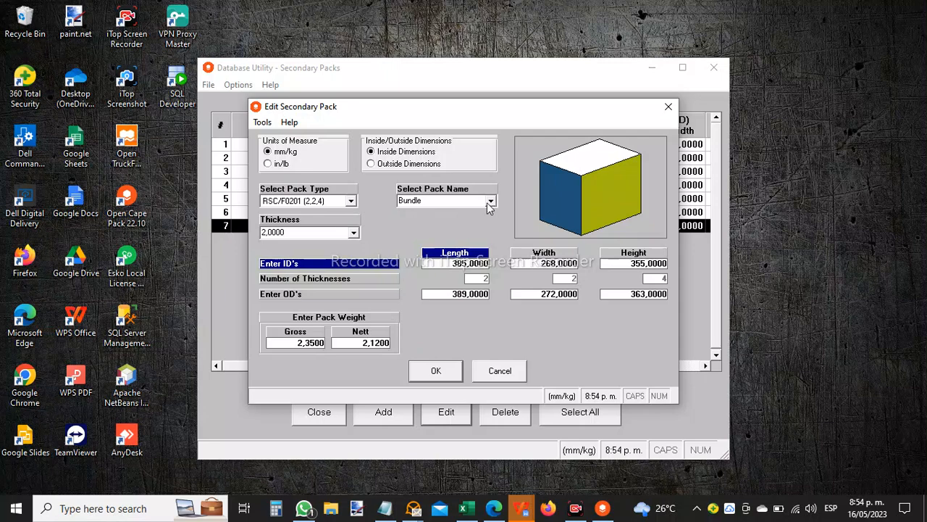
click(442, 372)
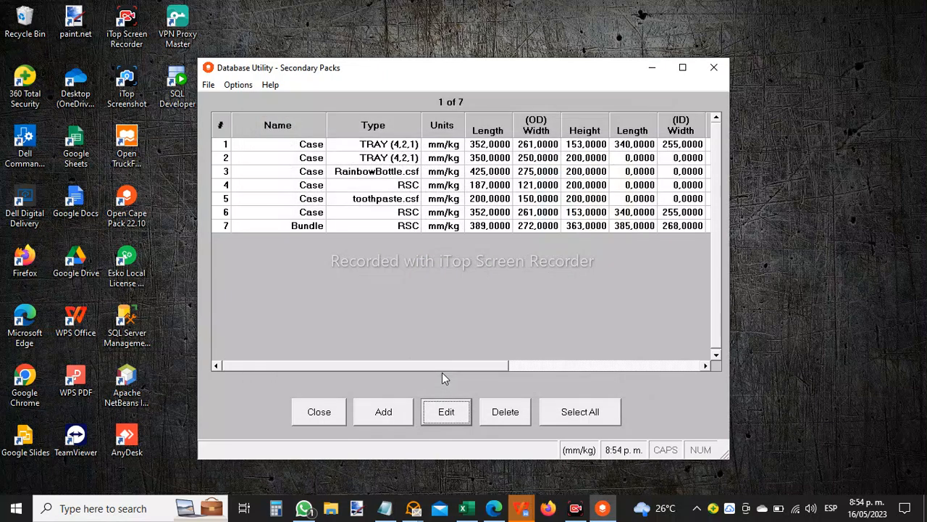
click(326, 408)
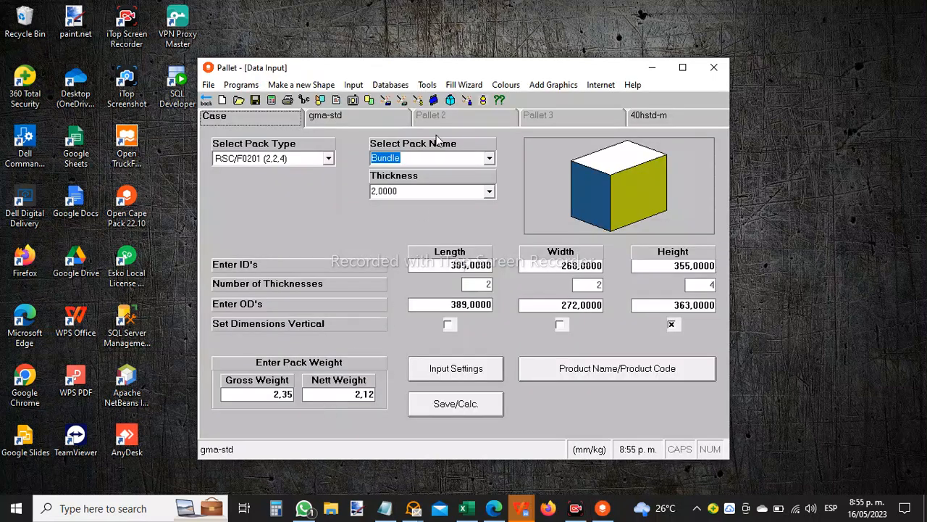
Step: Set SP CafedeColombia DBase as the current secondary pack database and close the SP Database Utility
click(398, 85)
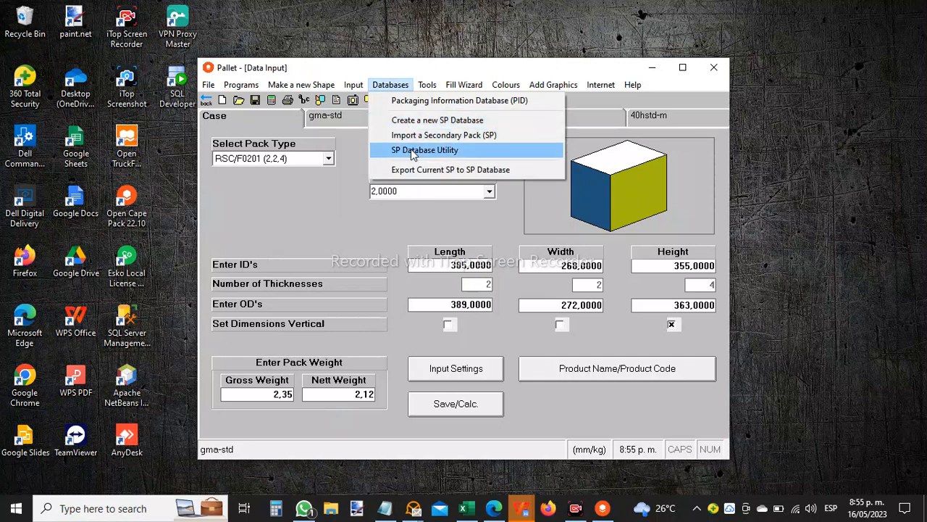
click(414, 155)
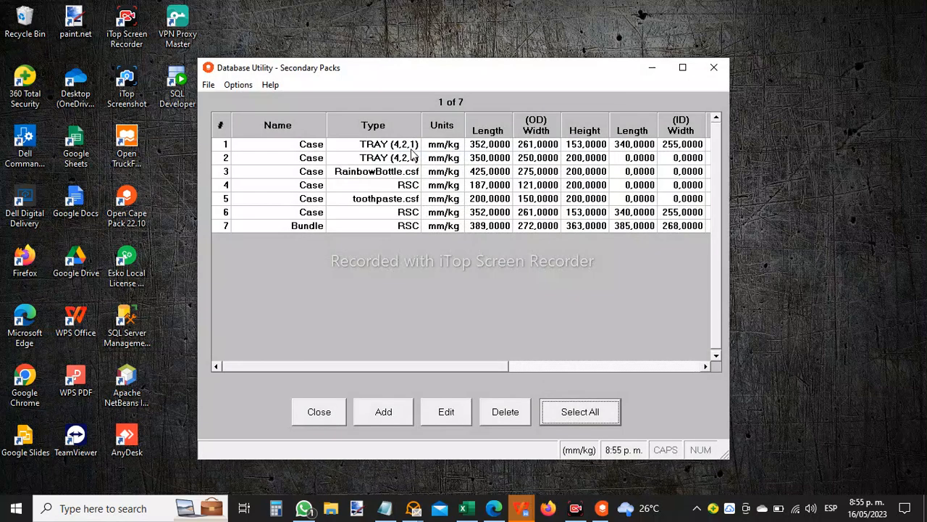
click(207, 85)
click(235, 116)
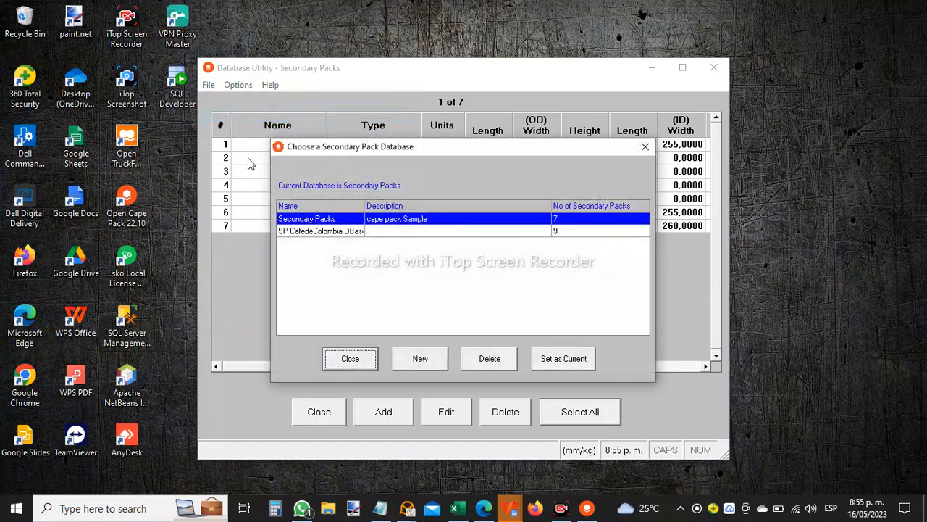
click(326, 232)
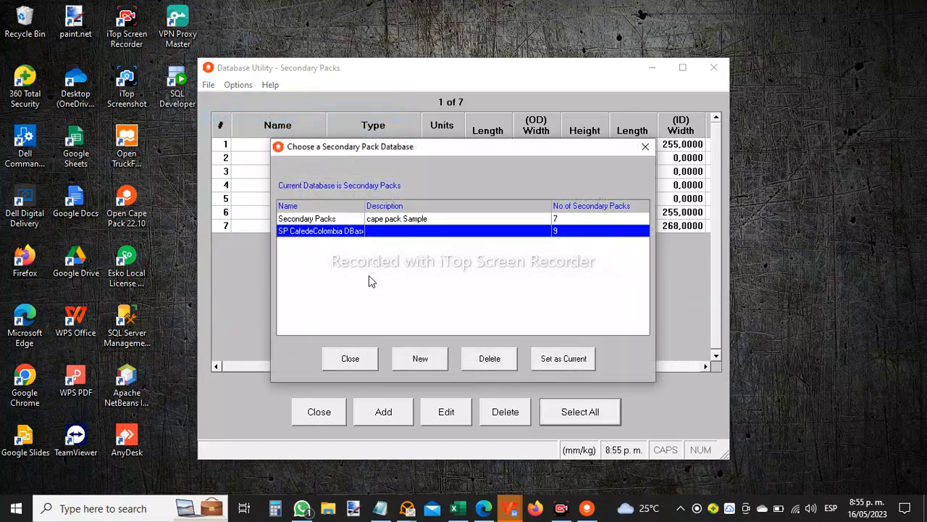
click(548, 364)
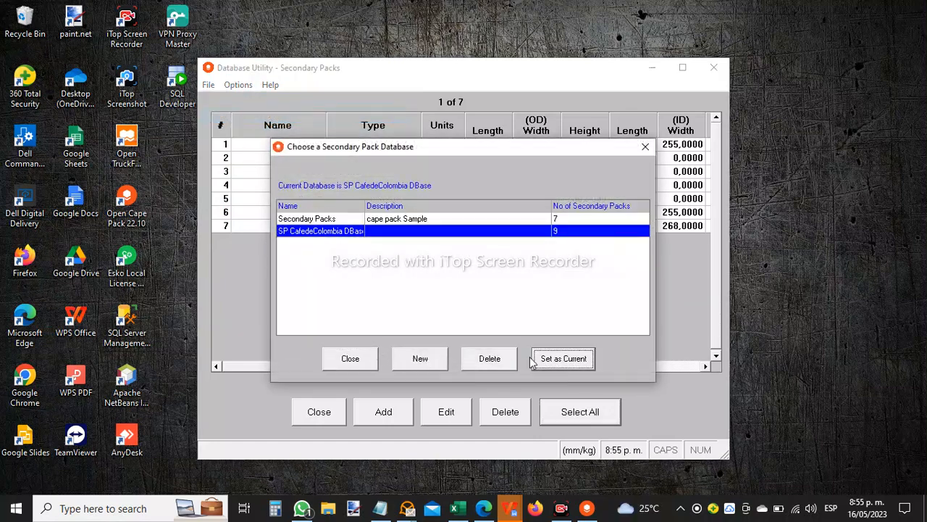
click(350, 358)
click(325, 416)
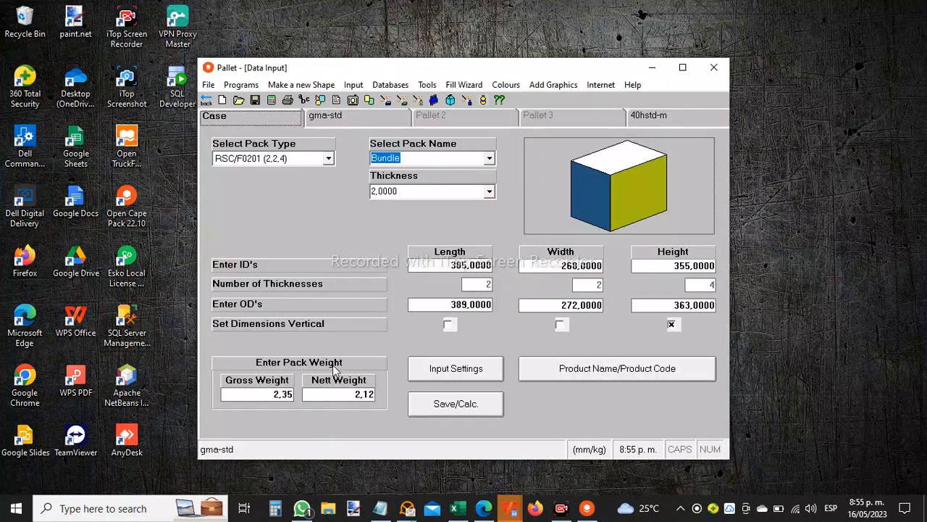
Step: View the records of SP CafedeColombia DBase in the SP Database Utility and close it
click(390, 85)
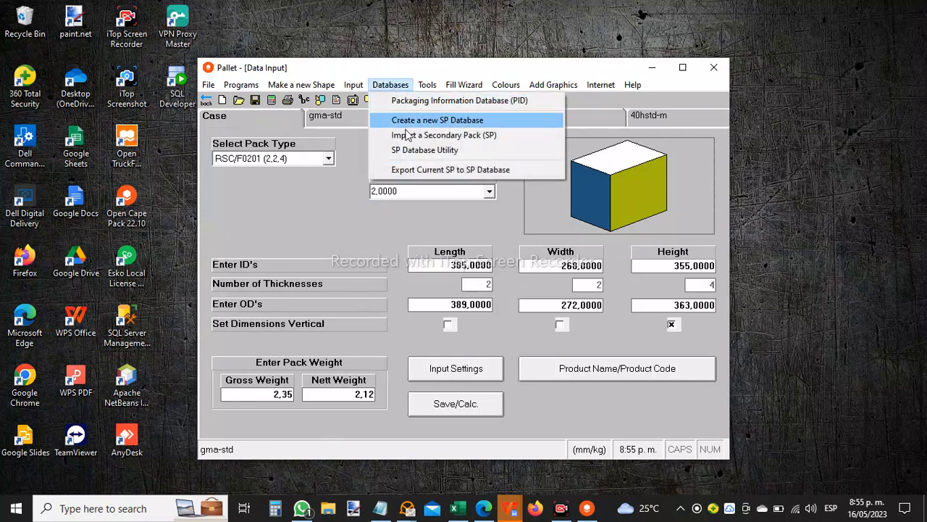
click(415, 151)
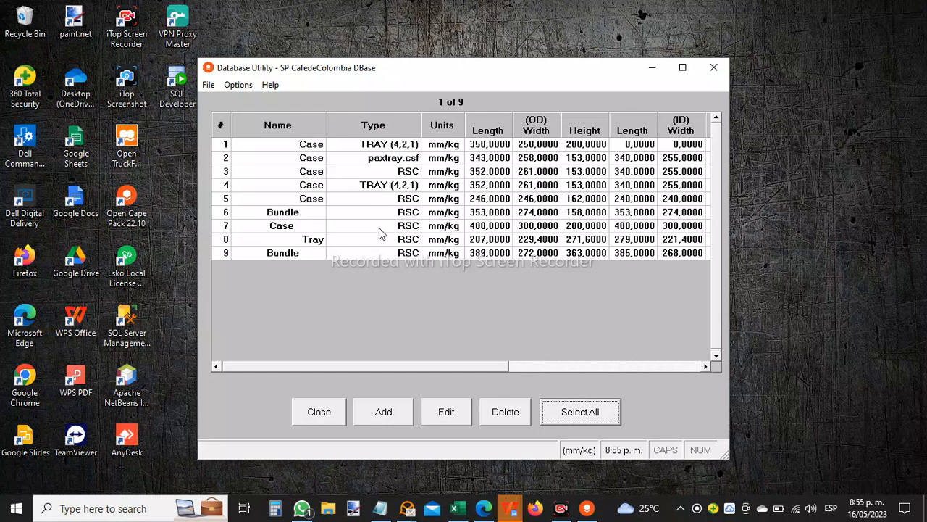
click(320, 411)
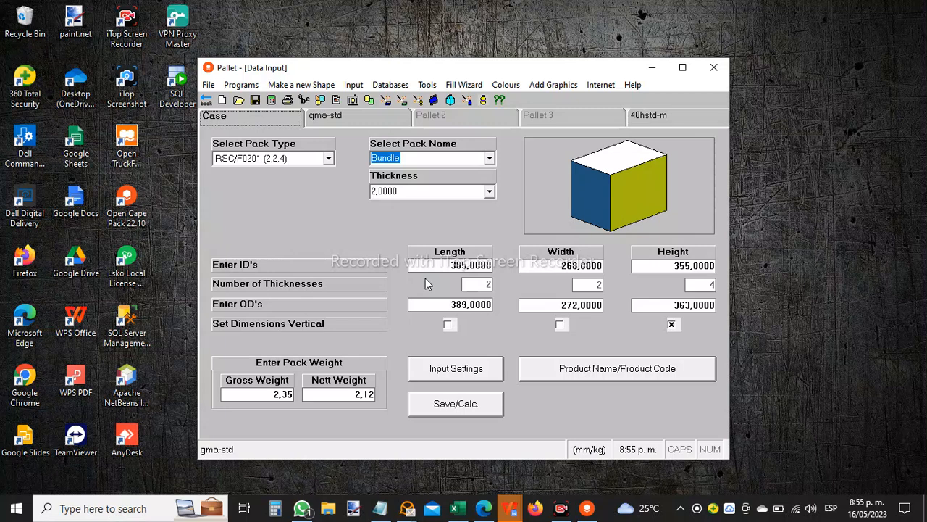
Step: Open the Pallet Group Solutions in the Packaging Information Database
click(390, 85)
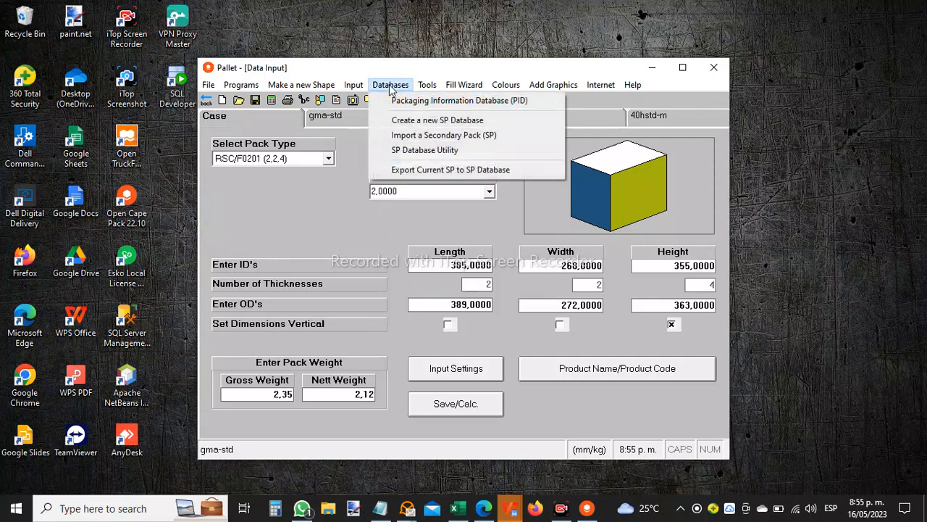
click(452, 104)
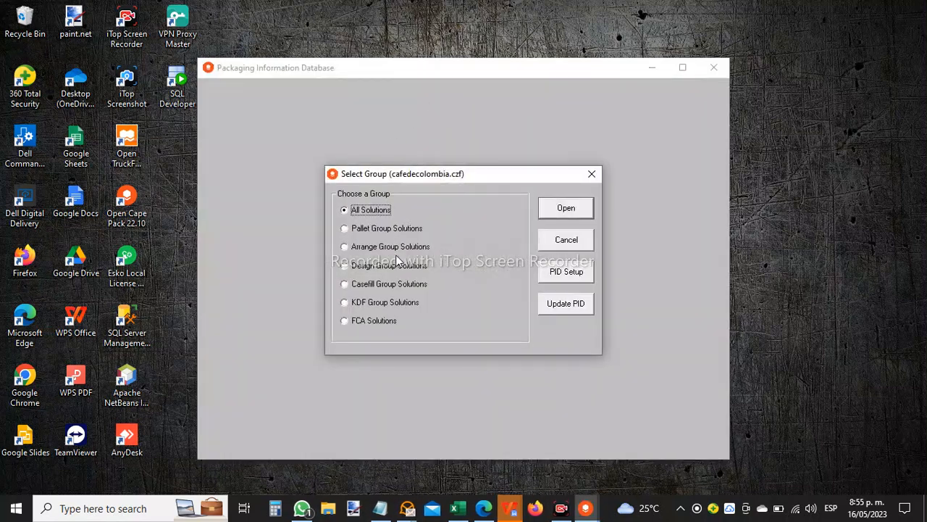
click(343, 228)
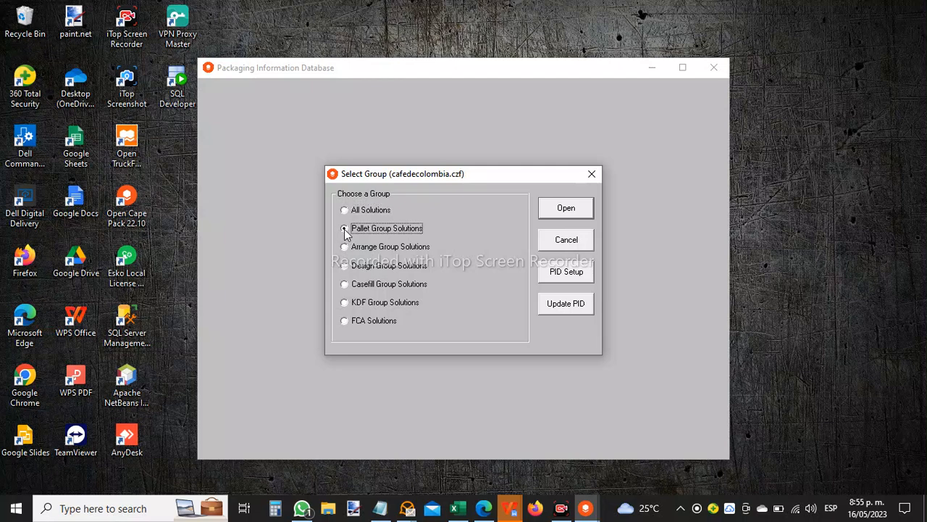
click(552, 210)
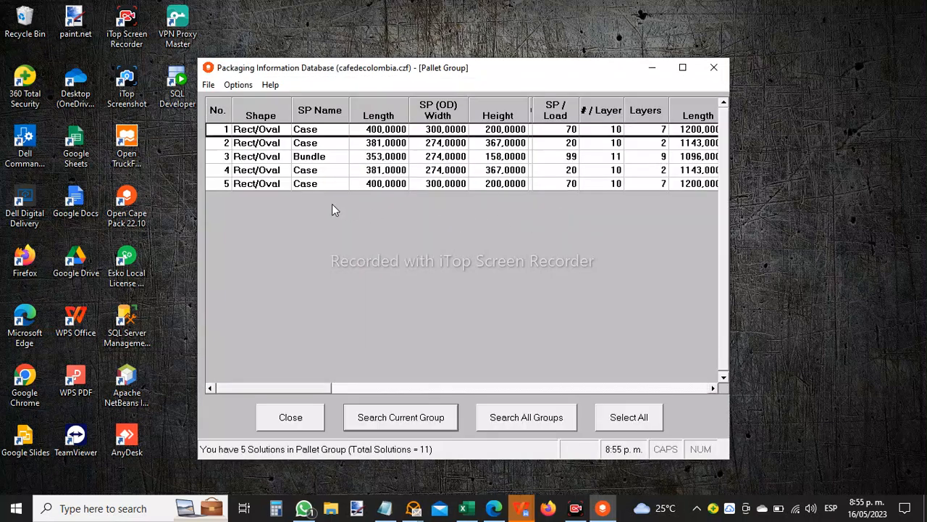
Step: Launch the Bundle solution, number 3 in the Pallet Group, as a new analysis
click(344, 163)
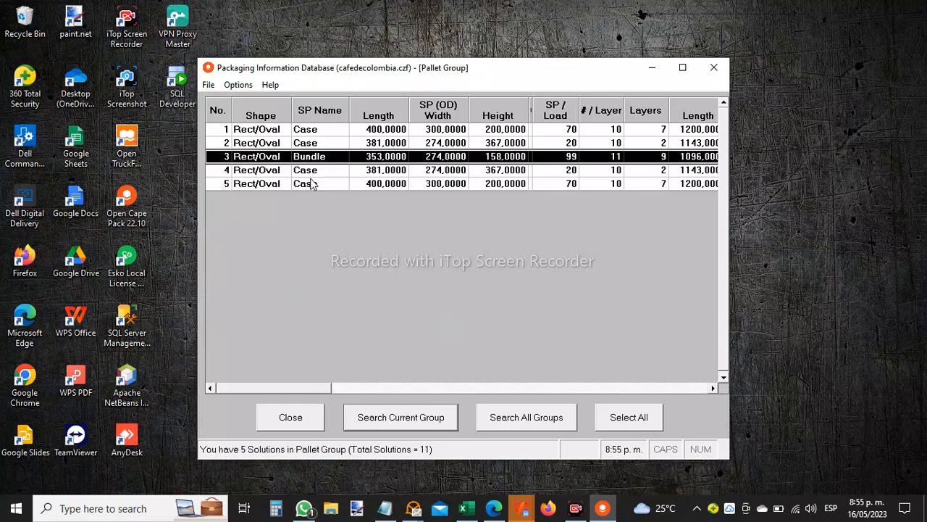
click(245, 85)
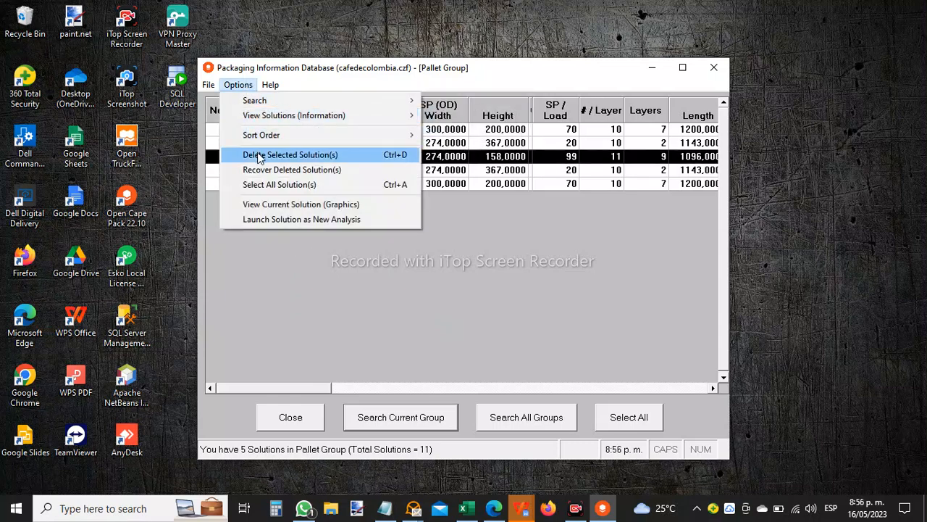
click(284, 220)
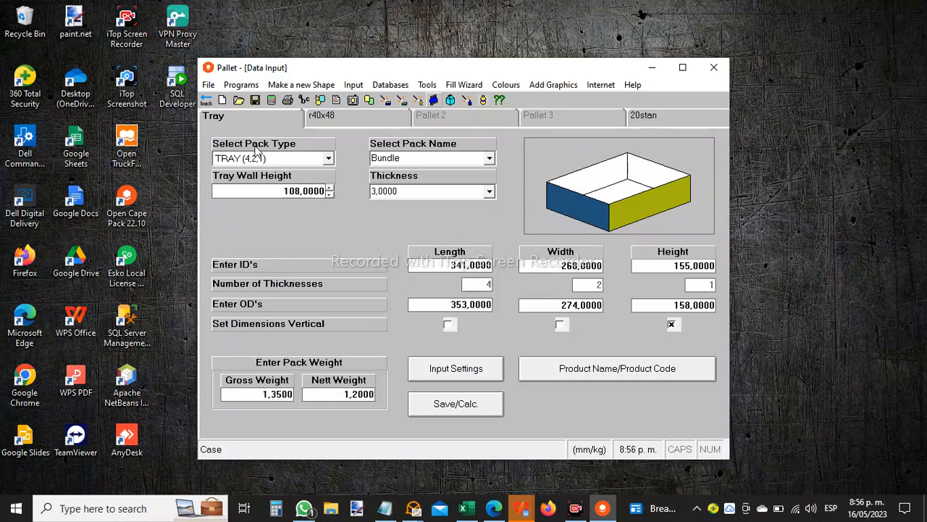
Step: Return to the Front Menu, start an Arrange analysis for the round bottle and set its pack type to pill bottle.csf
click(206, 99)
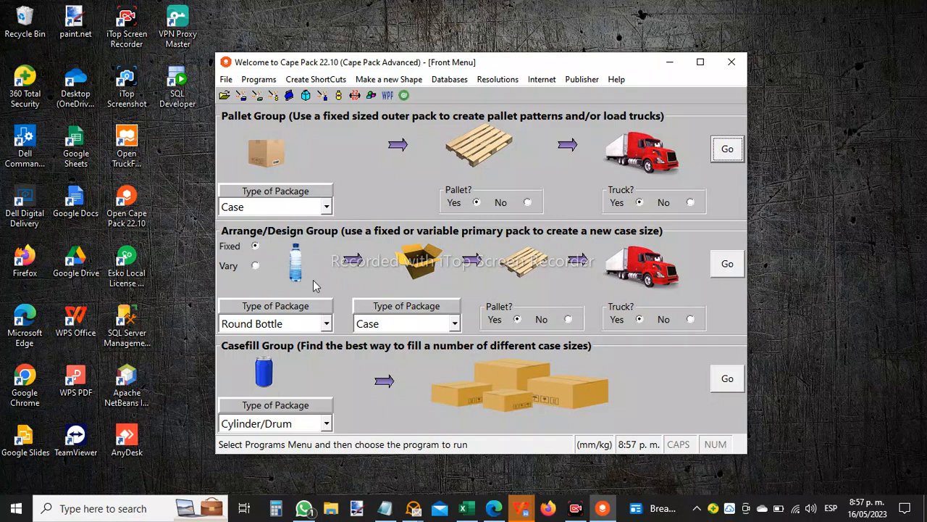
click(718, 263)
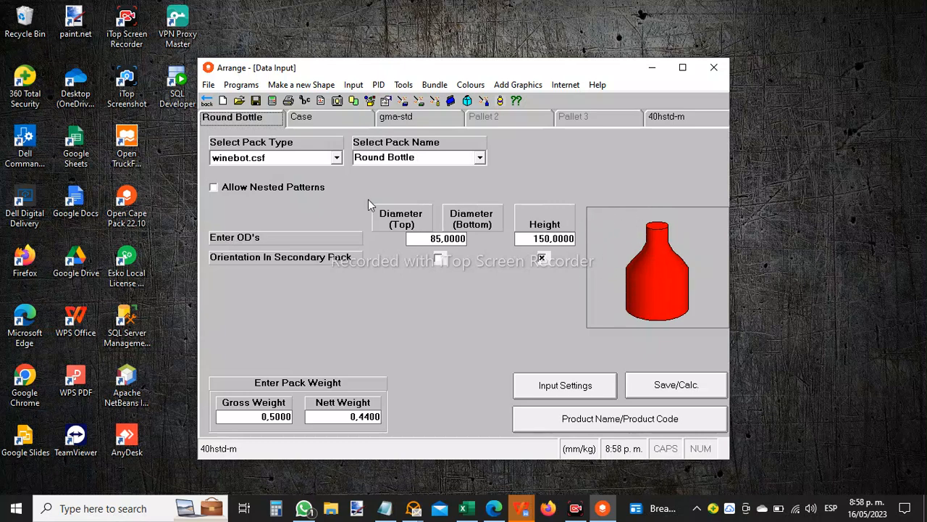
click(337, 158)
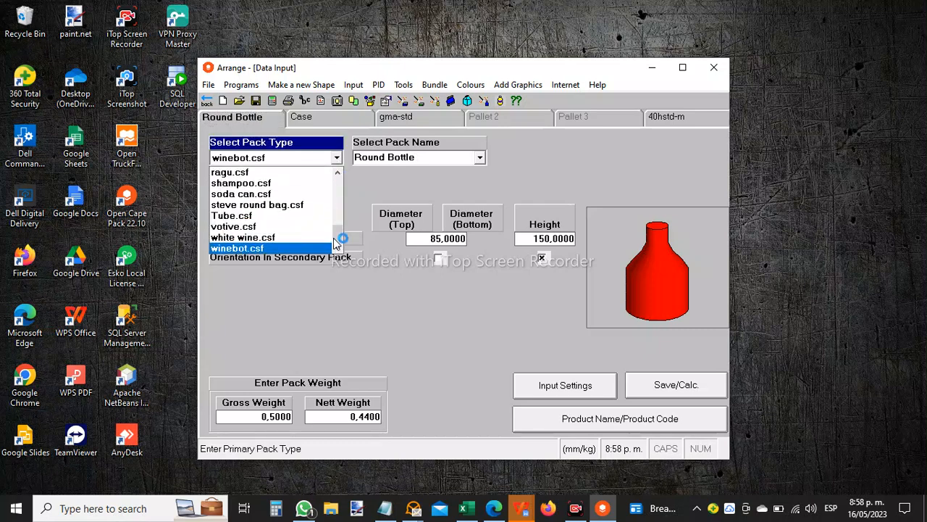
drag(344, 236, 347, 224)
click(276, 185)
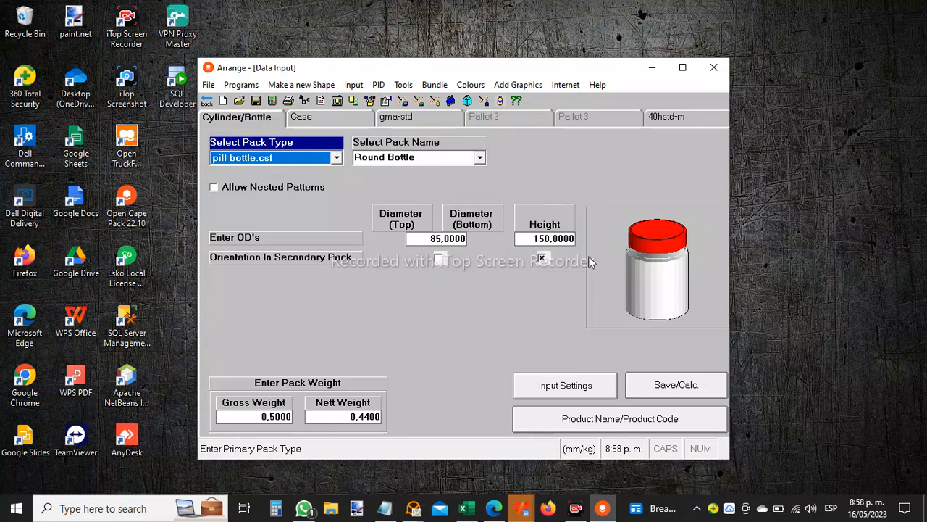
Step: Calculate the pill bottle arrangement with the current case inputs and select the case and bottle views in the solution
click(314, 118)
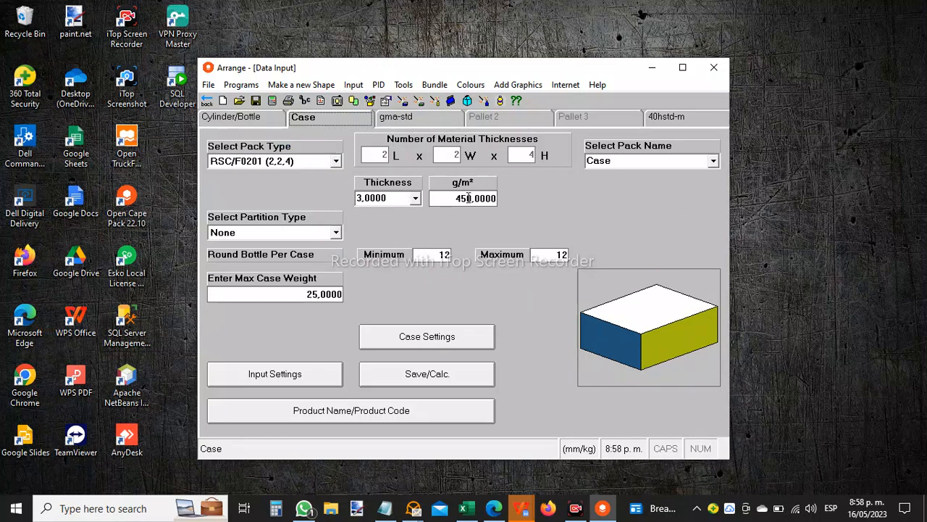
click(273, 101)
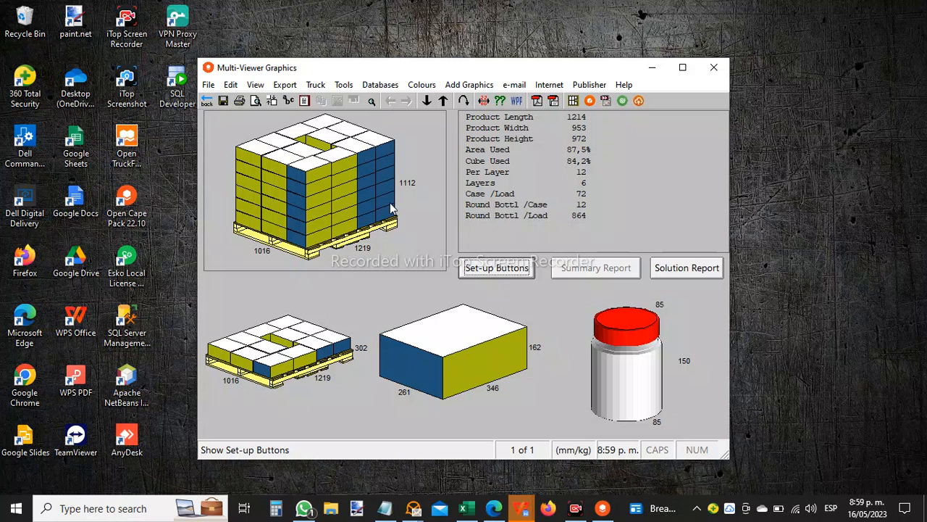
click(468, 334)
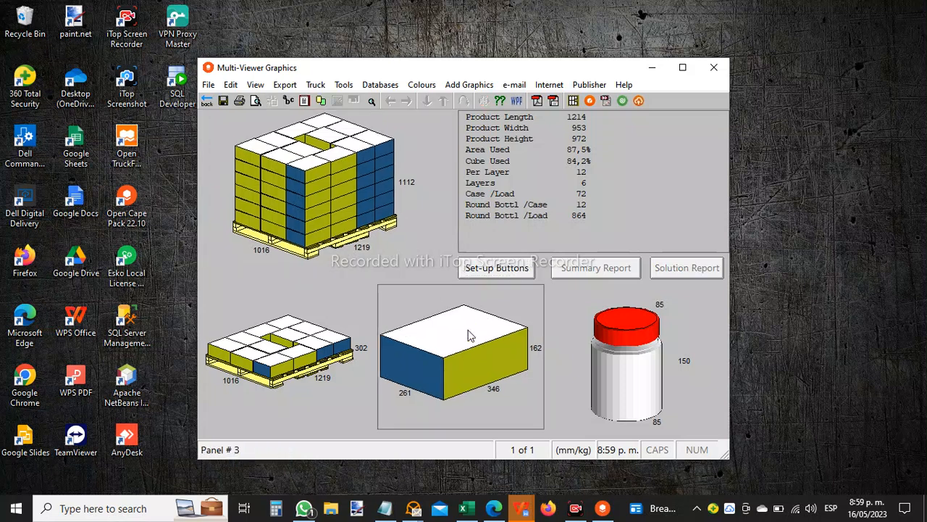
click(630, 378)
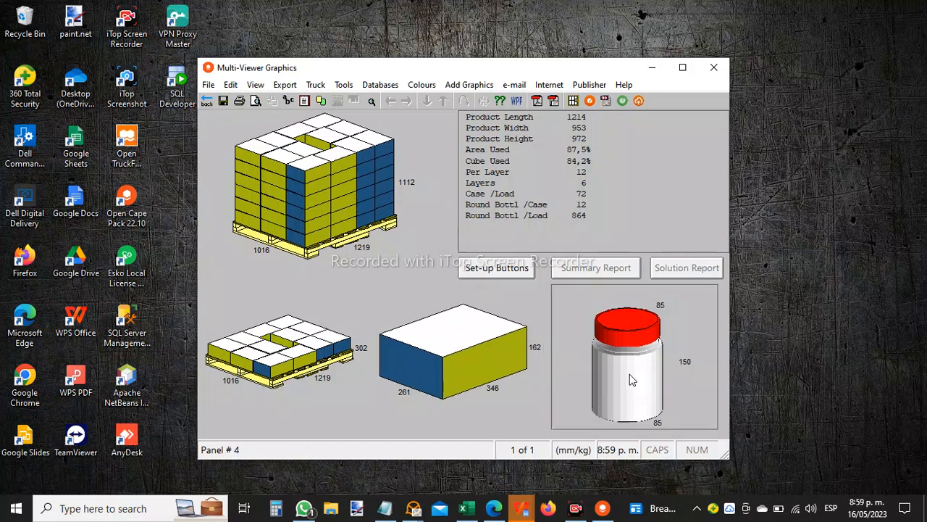
Step: Update the current Packaging Information Database, cafedecolombia.czf, with the calculated solution
click(378, 87)
mouse_move(405, 103)
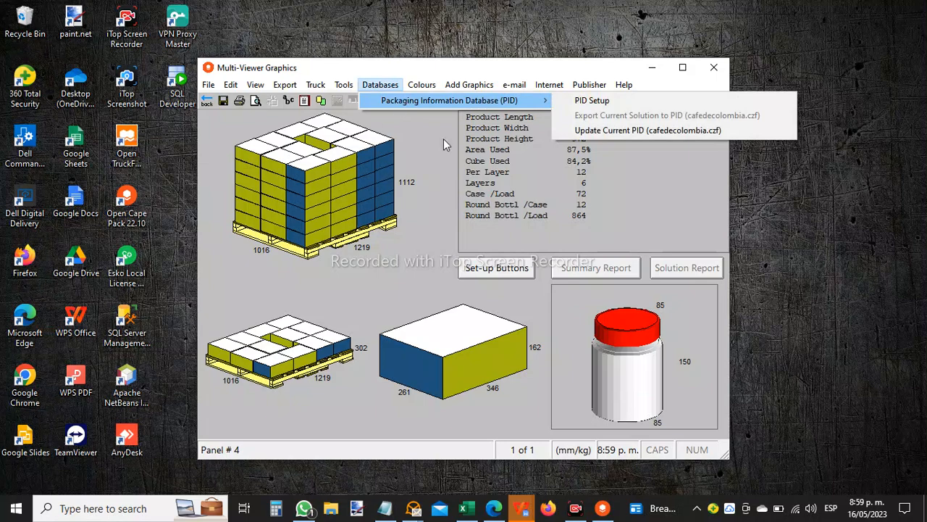
click(606, 132)
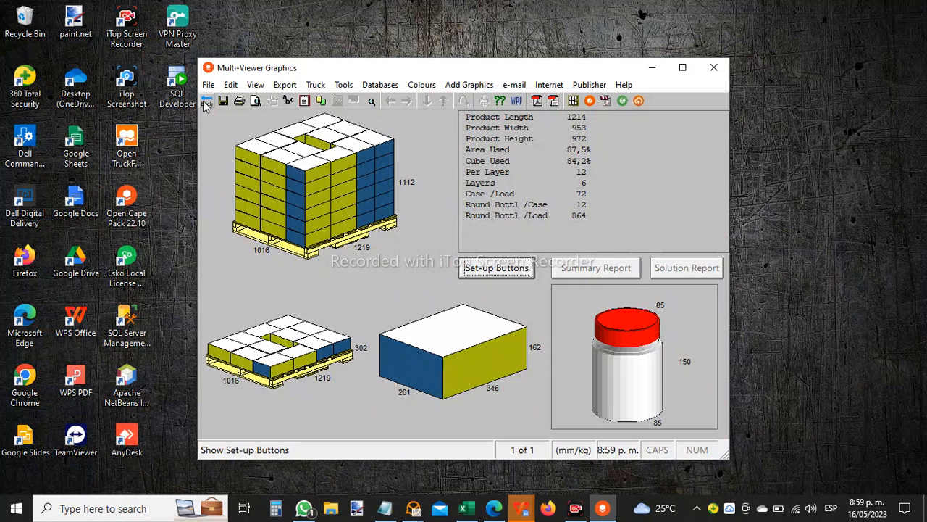
Step: Export the case from the calculated solution to the Secondary Pack Database
click(458, 333)
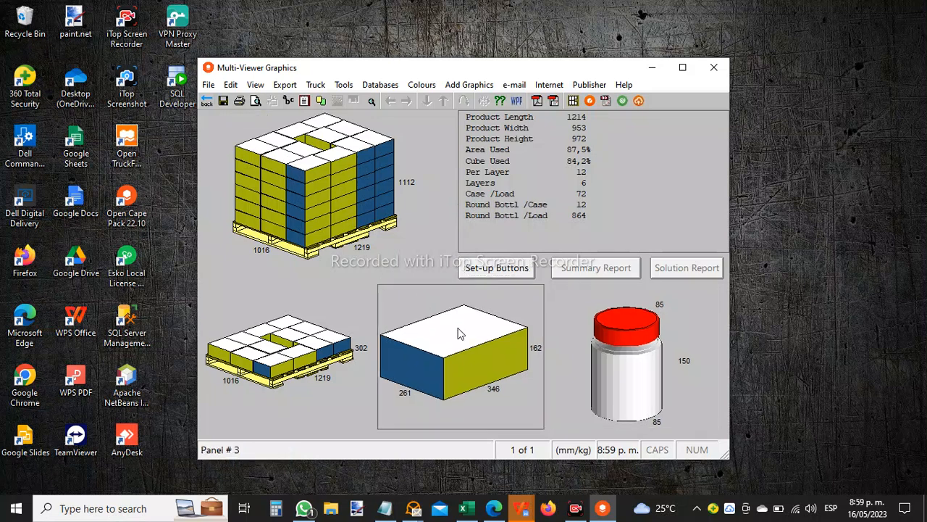
click(285, 86)
mouse_move(362, 164)
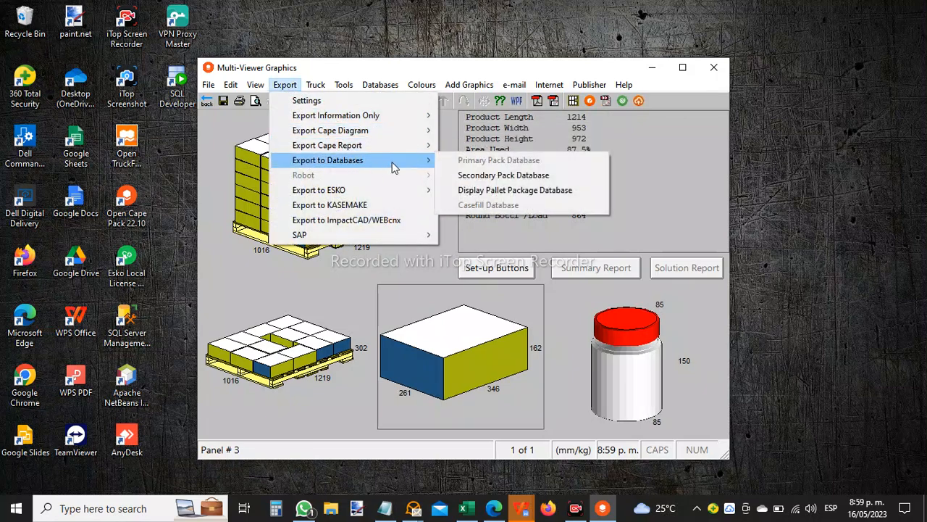
click(487, 177)
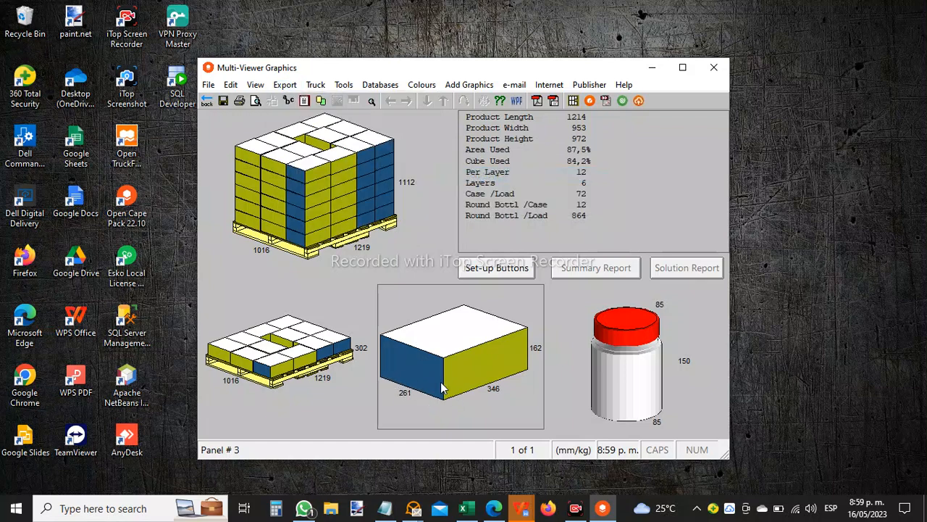
Step: Export the pill bottle from the calculated solution to the Primary Pack Database
click(616, 363)
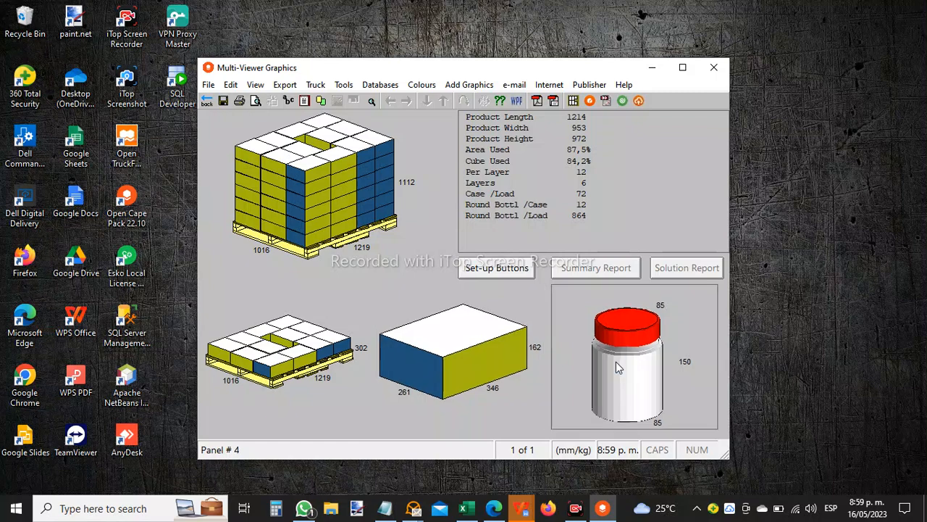
click(286, 85)
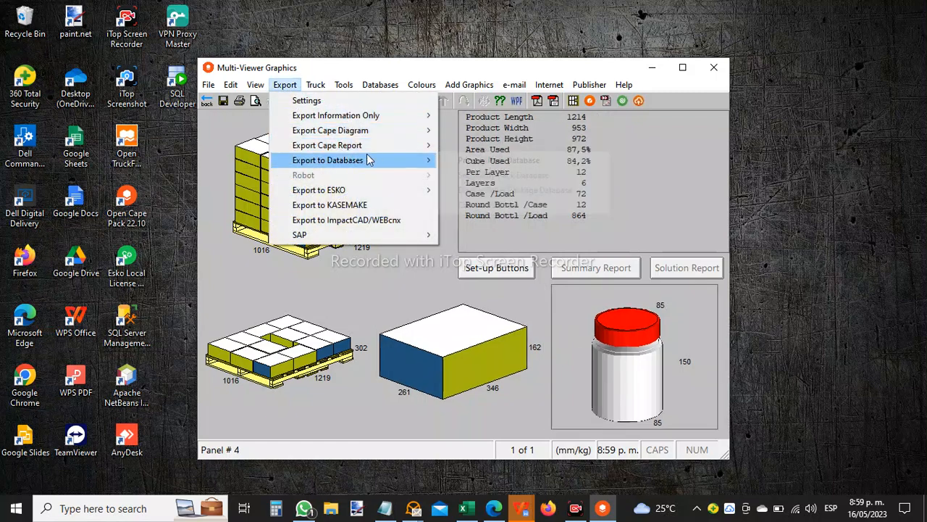
mouse_move(391, 160)
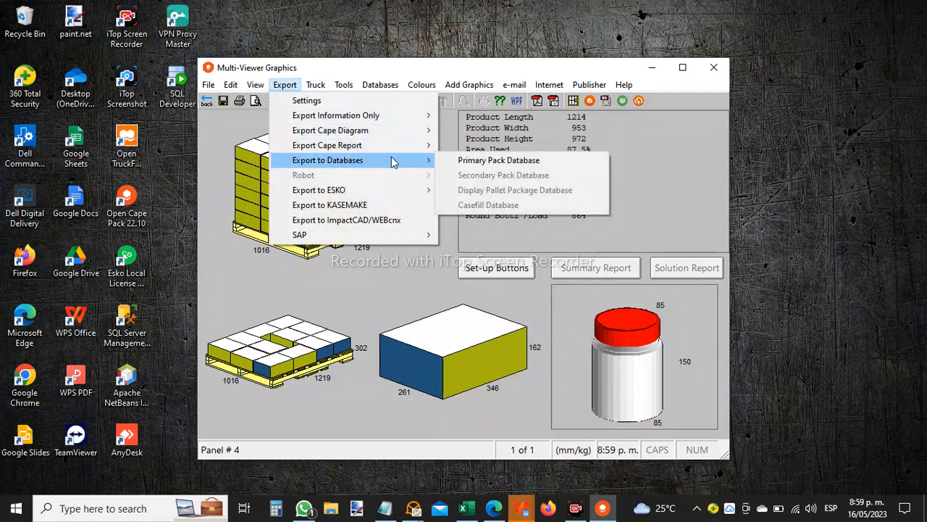
click(484, 160)
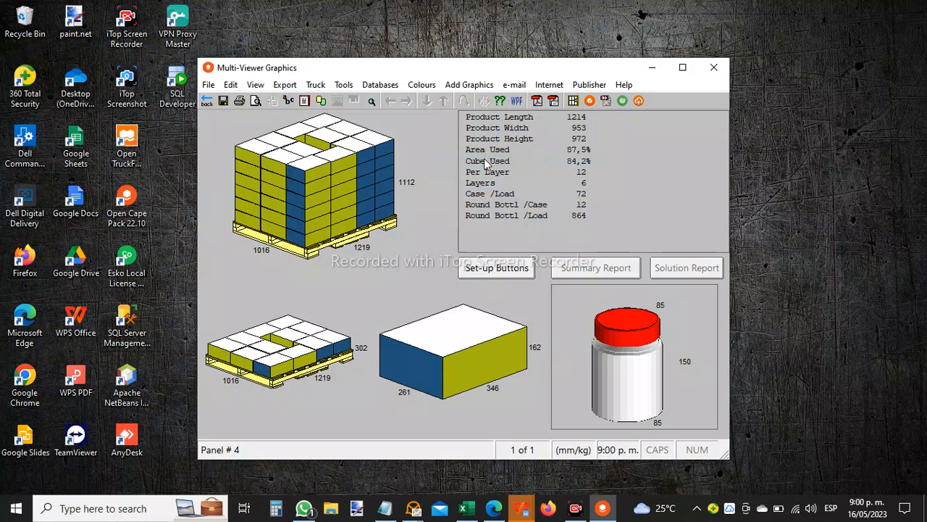
Step: Leave the solution graphics and the Arrange data input and return to the Front Menu
click(381, 84)
mouse_move(343, 85)
click(210, 101)
click(206, 101)
click(510, 307)
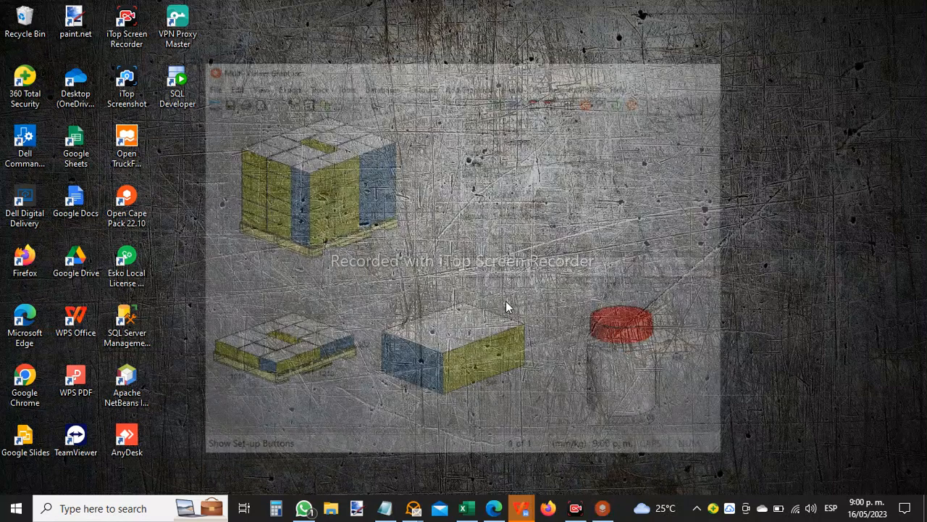
click(324, 115)
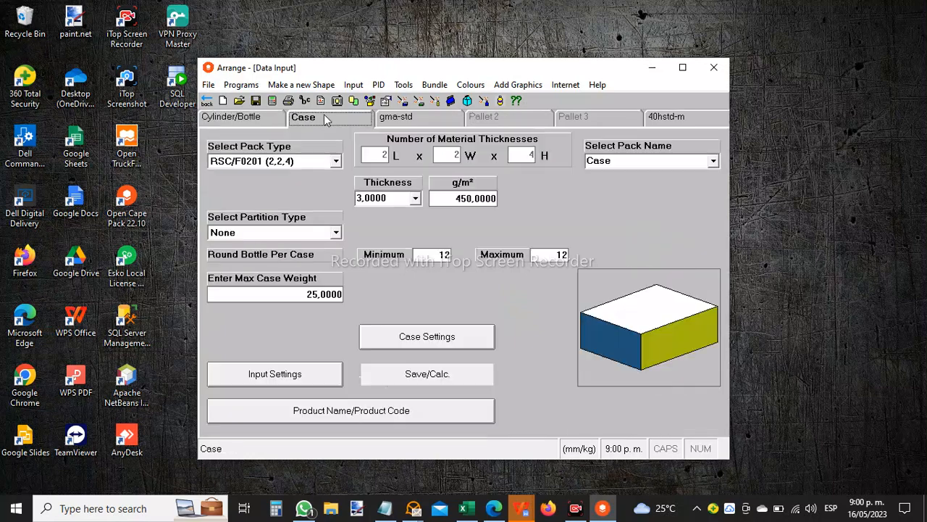
click(236, 119)
click(208, 100)
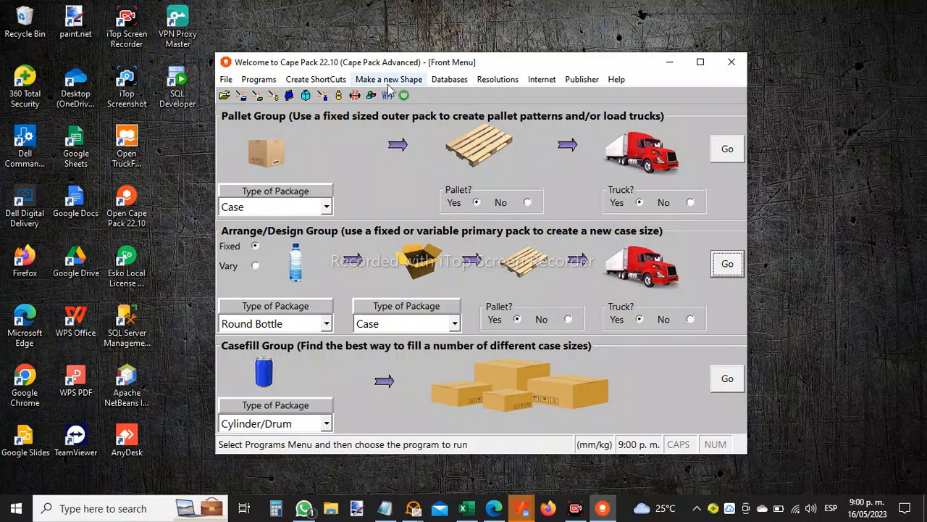
Step: Start a Pallet Group analysis for a case and open the SP Database Utility for SP CafedeColombia DBase
click(450, 79)
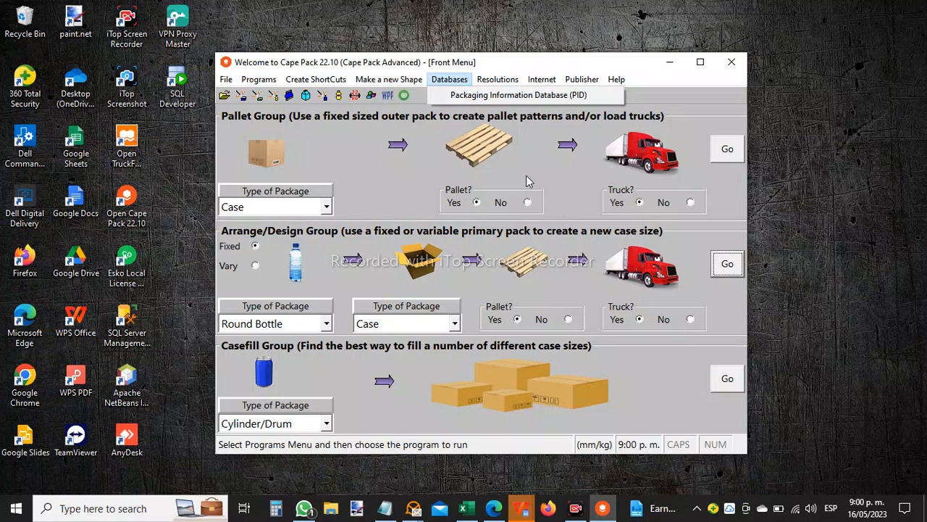
click(727, 150)
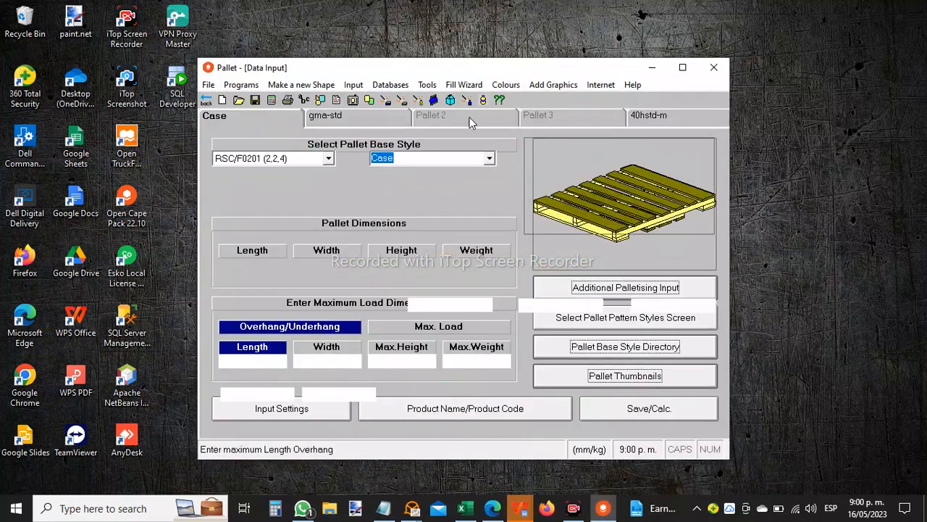
click(392, 85)
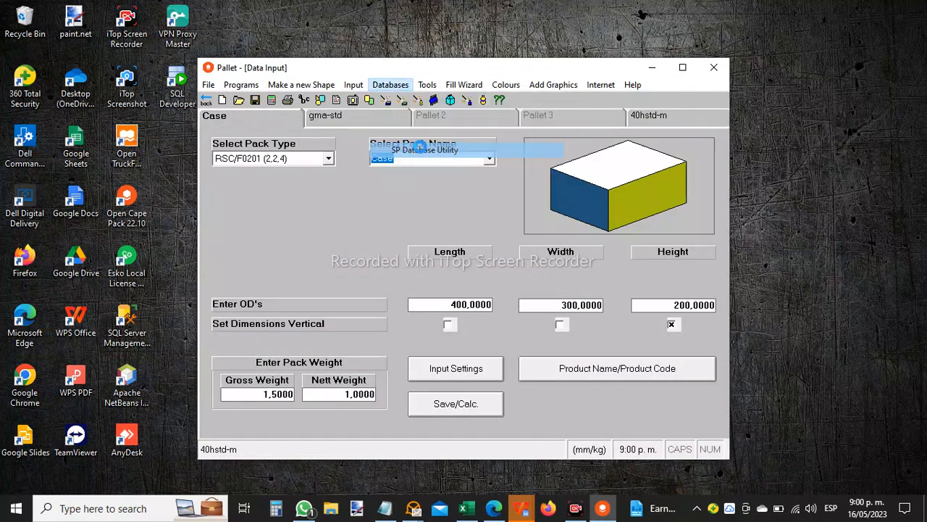
click(424, 150)
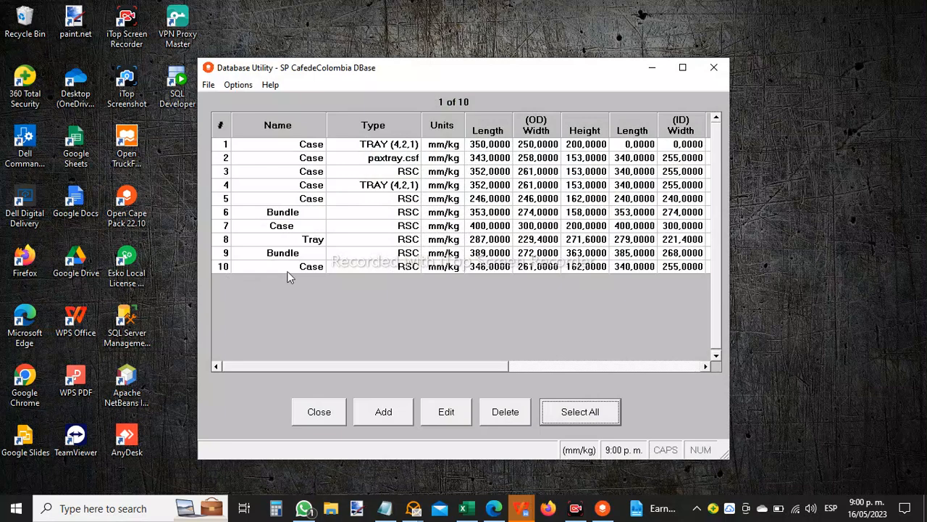
Step: Set the pack type of case record 10 to RSC/F0201 (2,2,4) and close the SP Database Utility
click(472, 268)
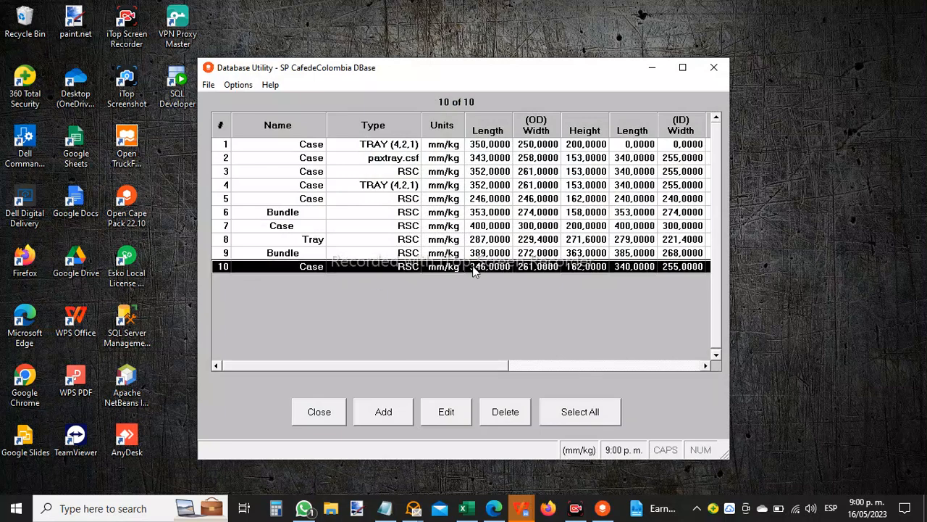
click(465, 410)
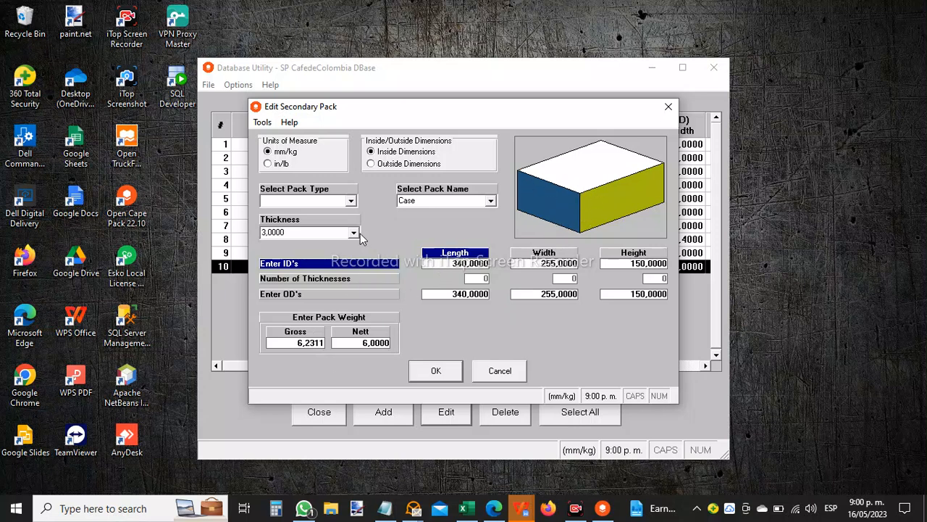
click(352, 202)
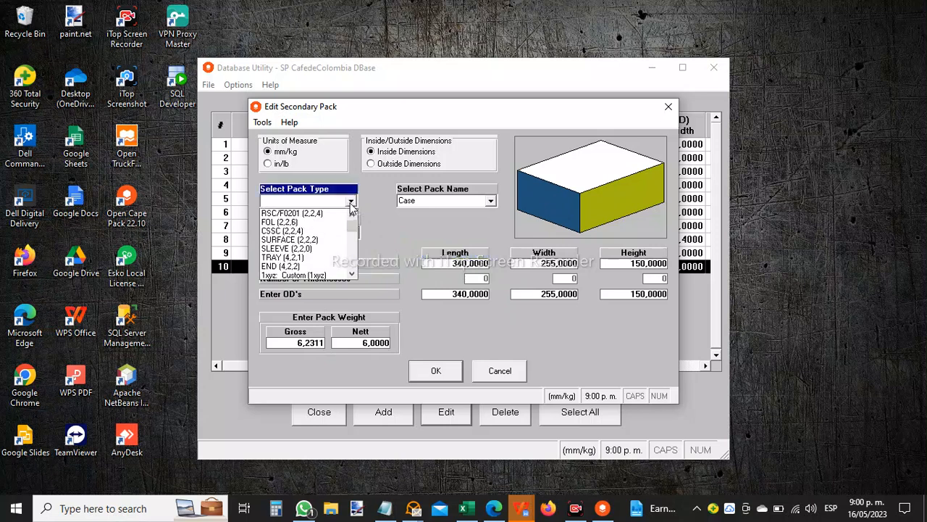
click(304, 214)
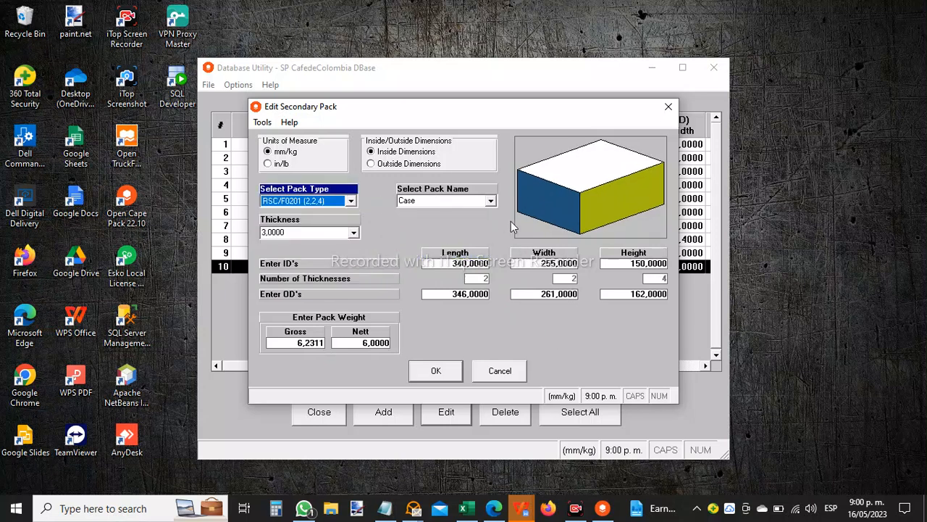
click(436, 372)
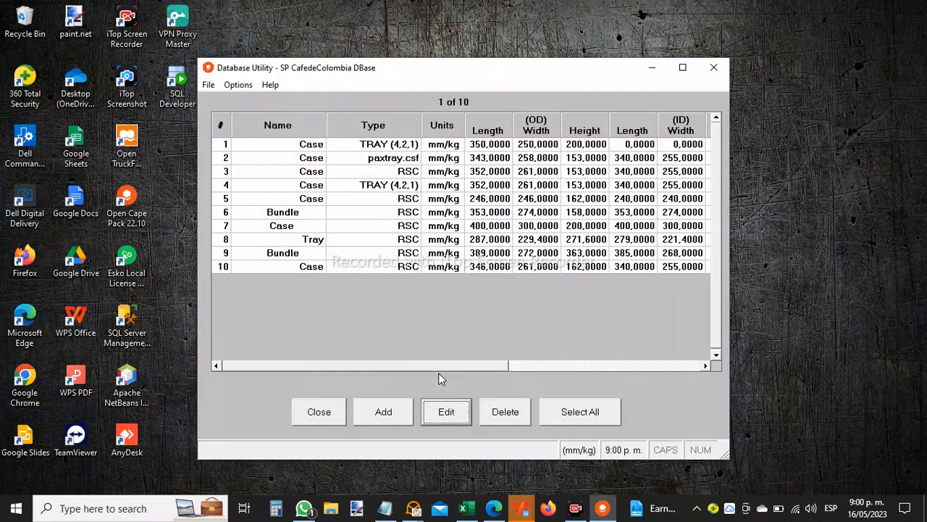
click(321, 414)
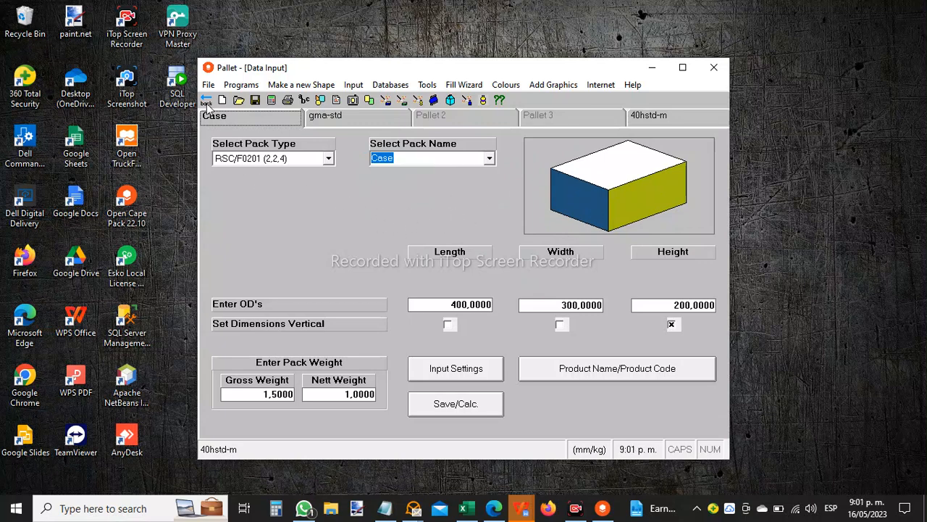
Step: Return to the Front Menu and start a new Arrange analysis for the fixed round bottle in a case
click(392, 85)
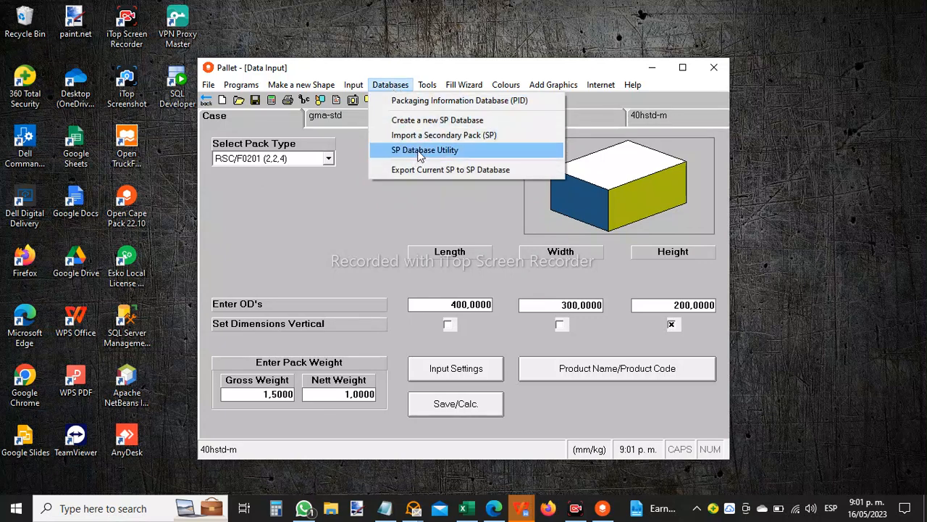
click(208, 85)
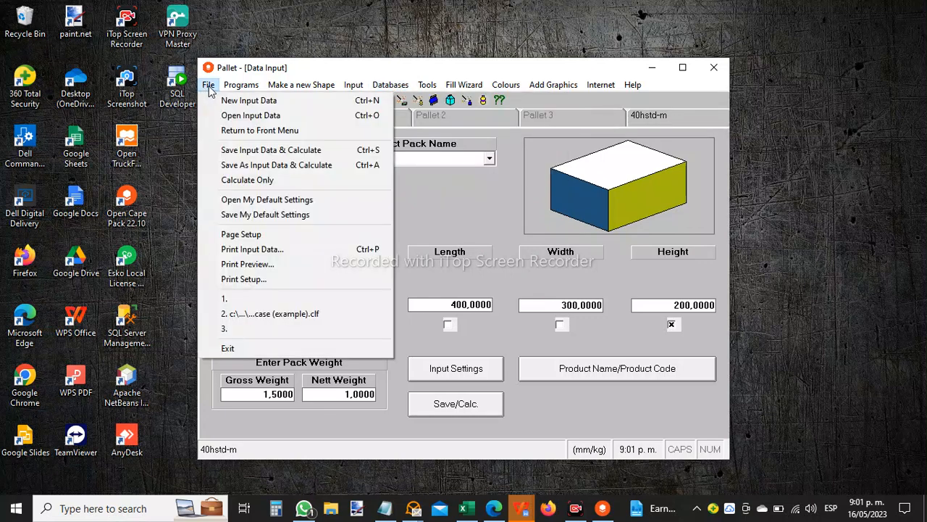
mouse_move(241, 86)
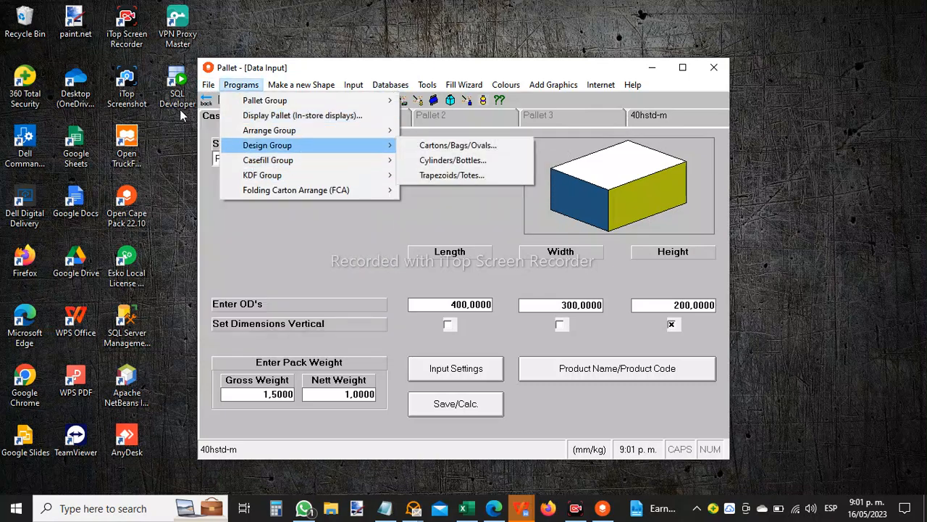
click(203, 105)
click(203, 102)
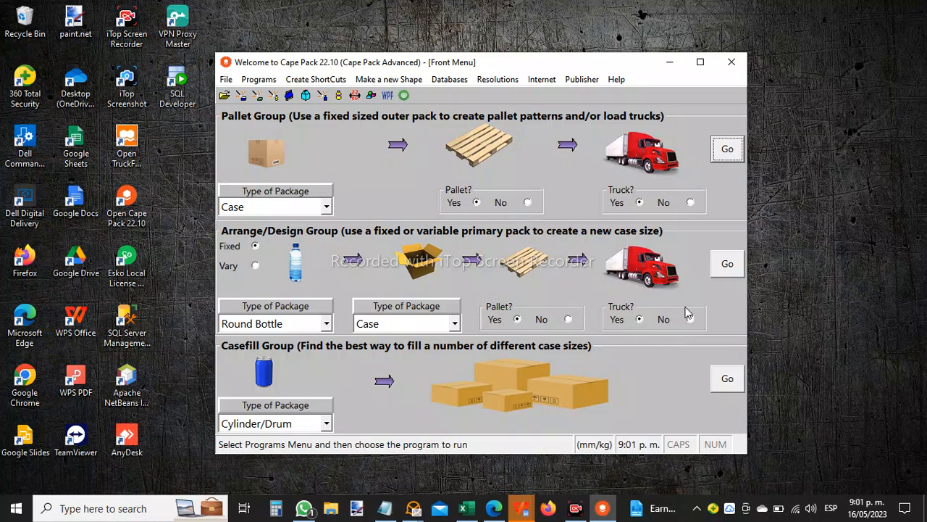
click(722, 273)
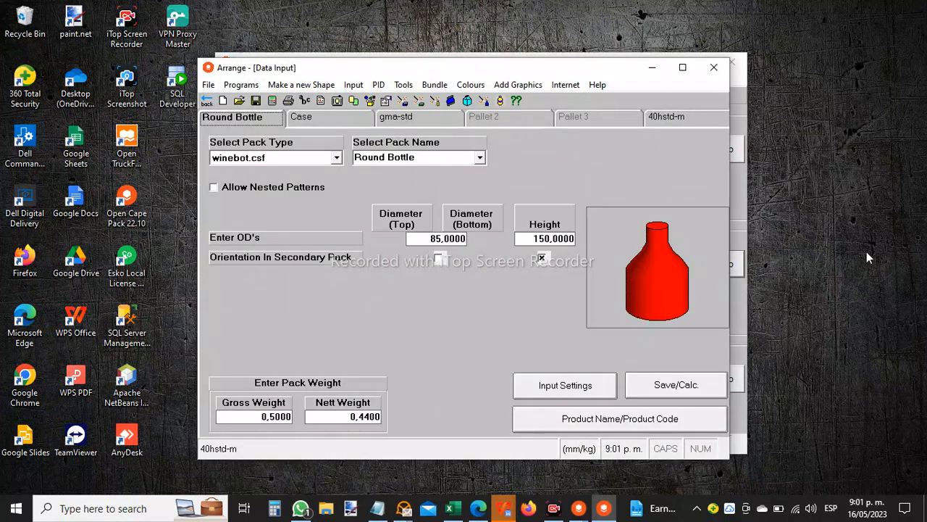
Step: Open the Arrange Group Solutions in the Packaging Information Database
click(210, 86)
mouse_move(378, 85)
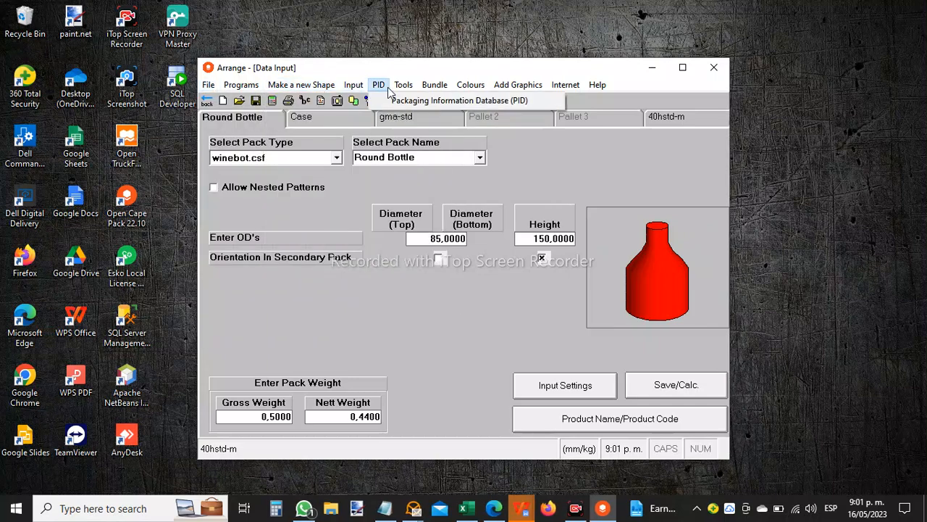
click(402, 108)
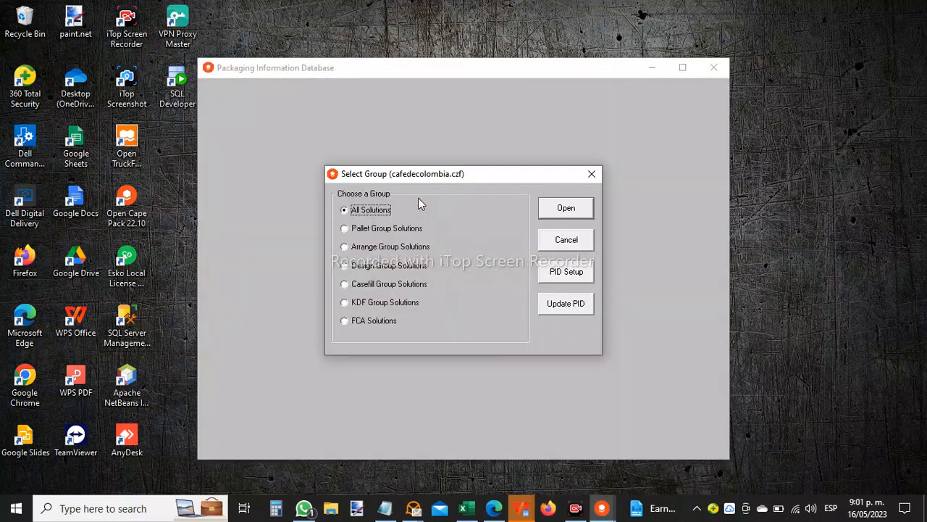
click(391, 248)
click(564, 210)
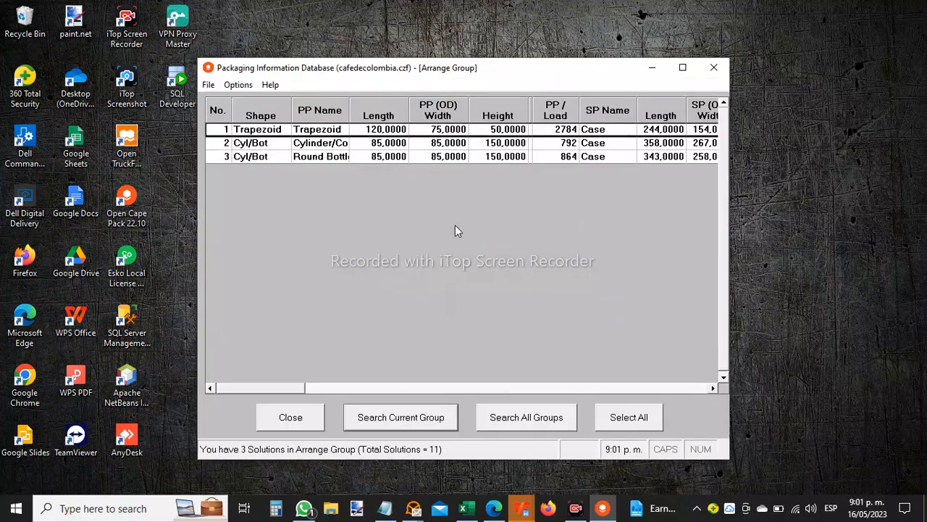
Step: Launch the stored Round Bottle solution, number 3, as a new analysis
click(275, 160)
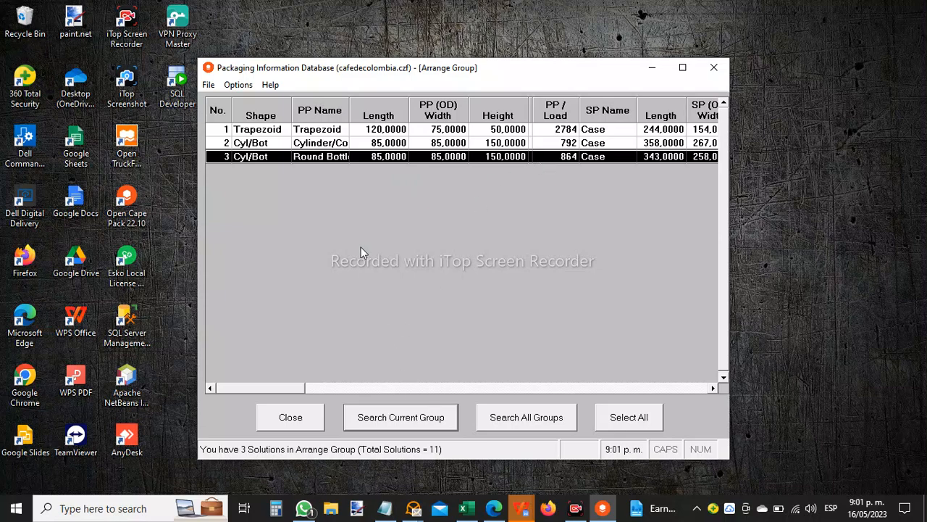
click(237, 85)
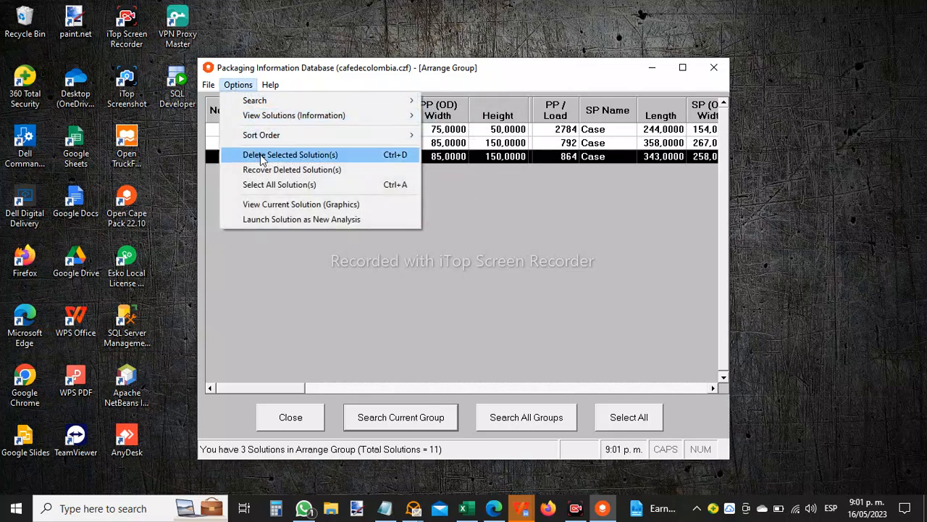
click(286, 219)
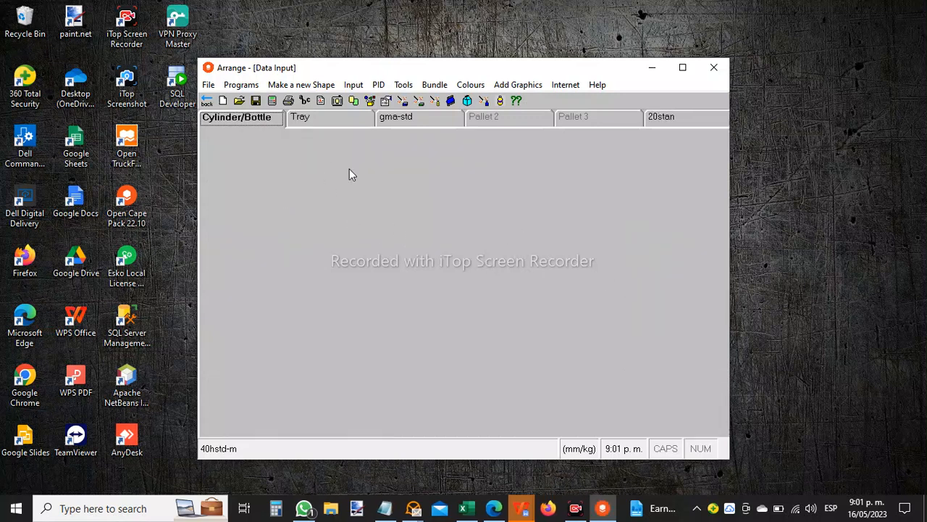
Step: Review the tray and bottle inputs and set the secondary pack count type to Min/Max Count
click(324, 116)
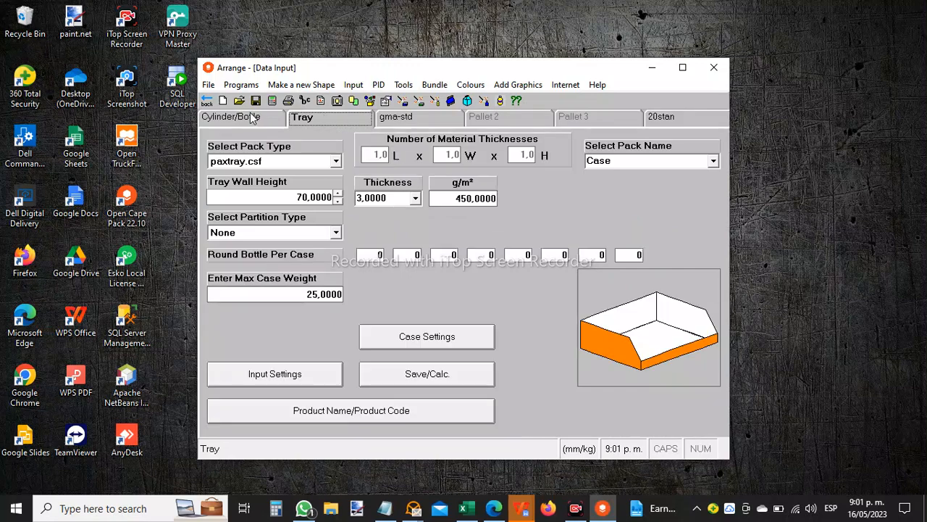
click(246, 117)
click(329, 122)
click(315, 371)
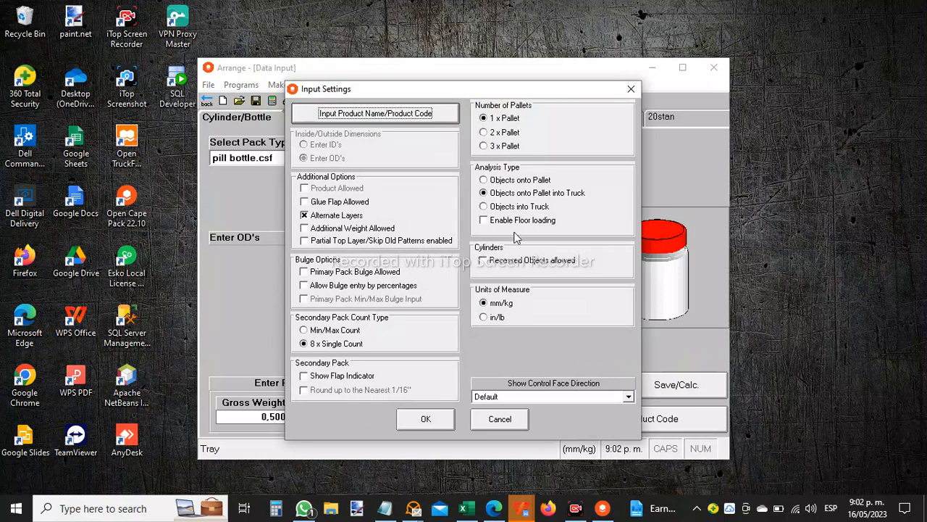
click(317, 330)
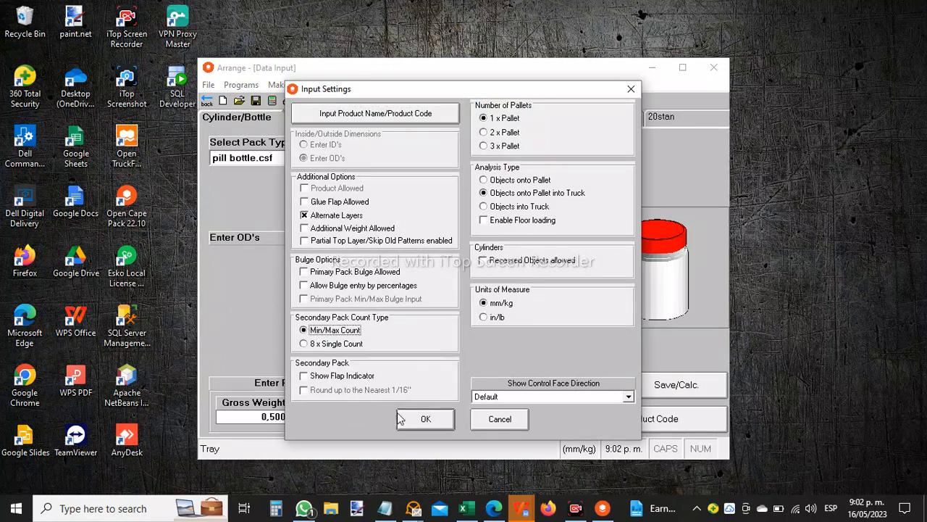
click(425, 419)
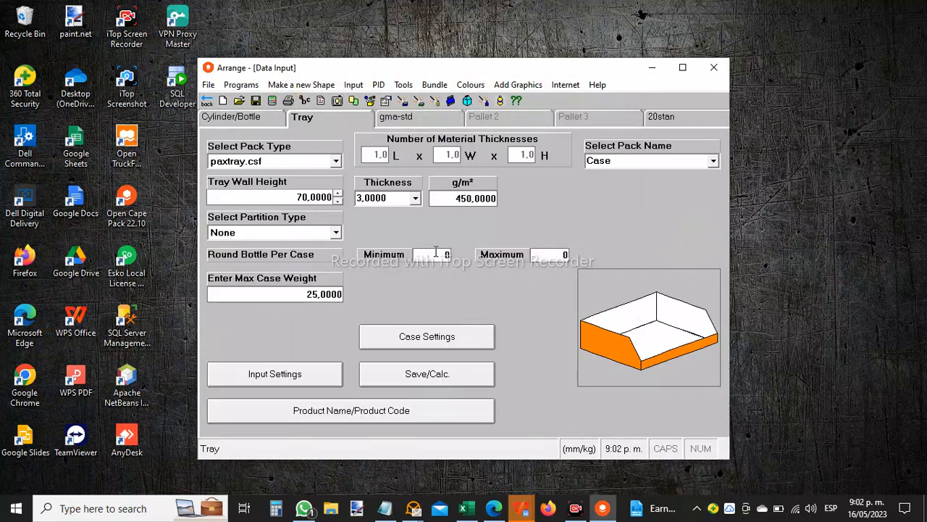
Step: Set the minimum and maximum round bottles per case to 12 and calculate the solution
click(448, 254)
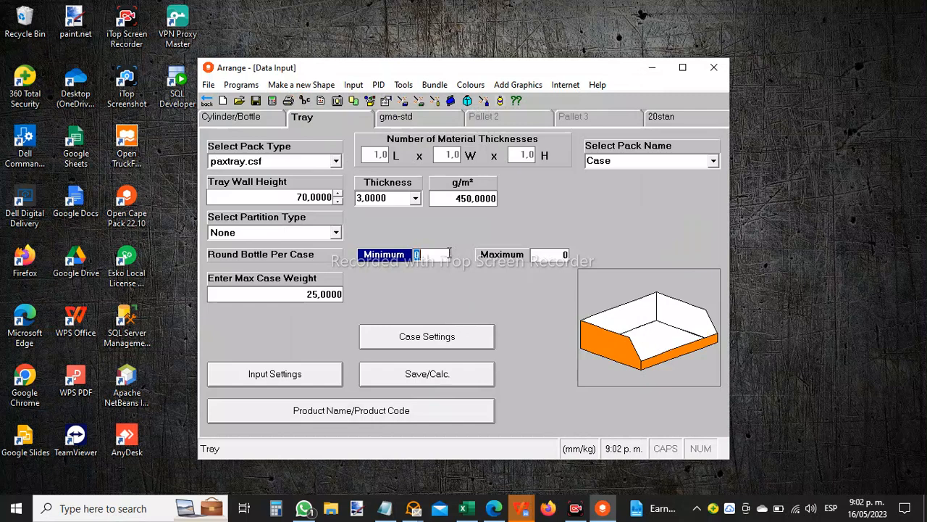
text(12)
click(555, 253)
text(12)
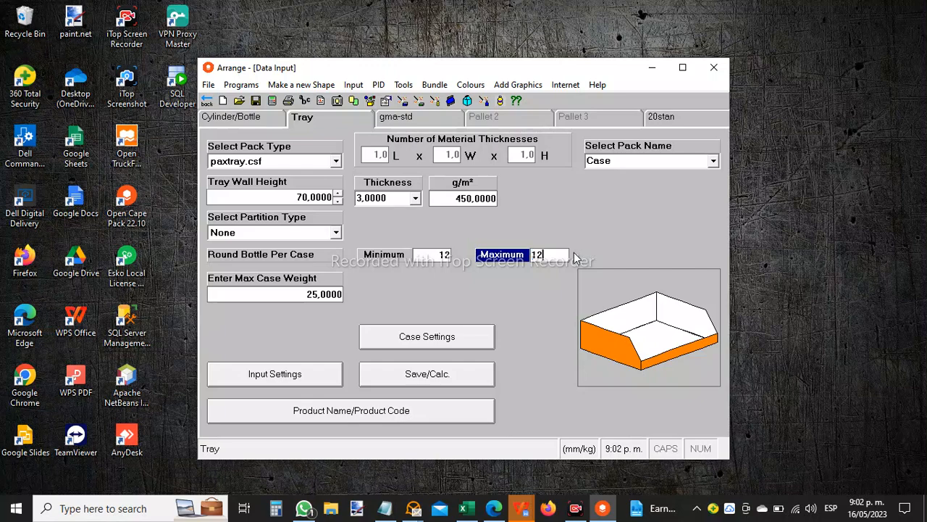
click(265, 115)
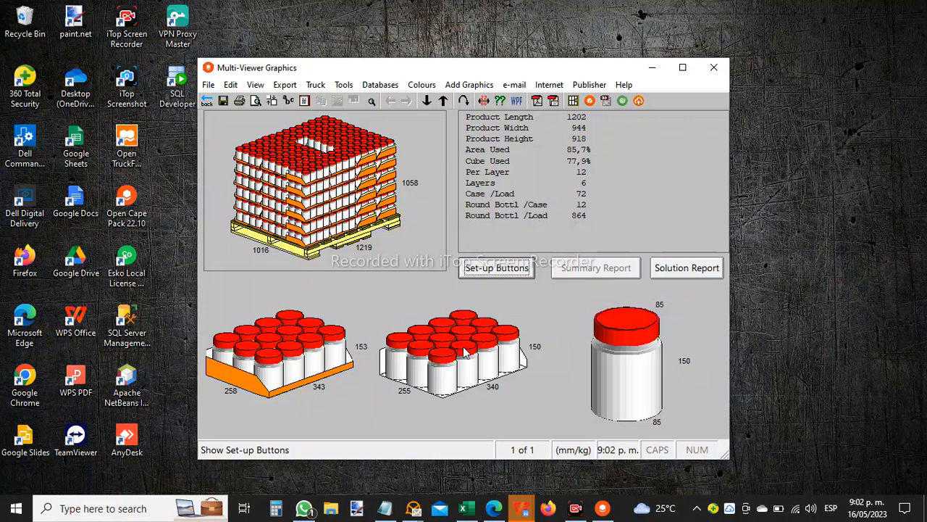
Step: Update the current Packaging Information Database, cafedecolombia.czf, from the solution graphics
click(381, 85)
mouse_move(460, 108)
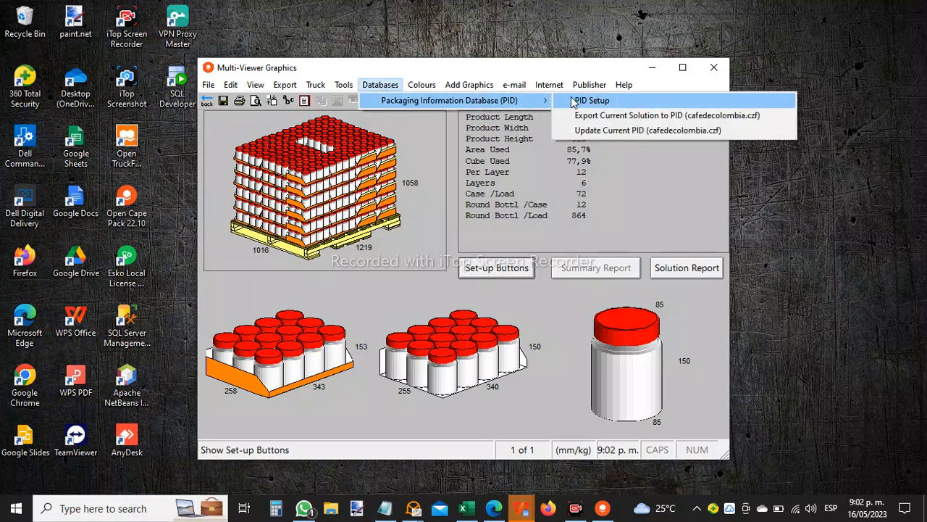
click(588, 130)
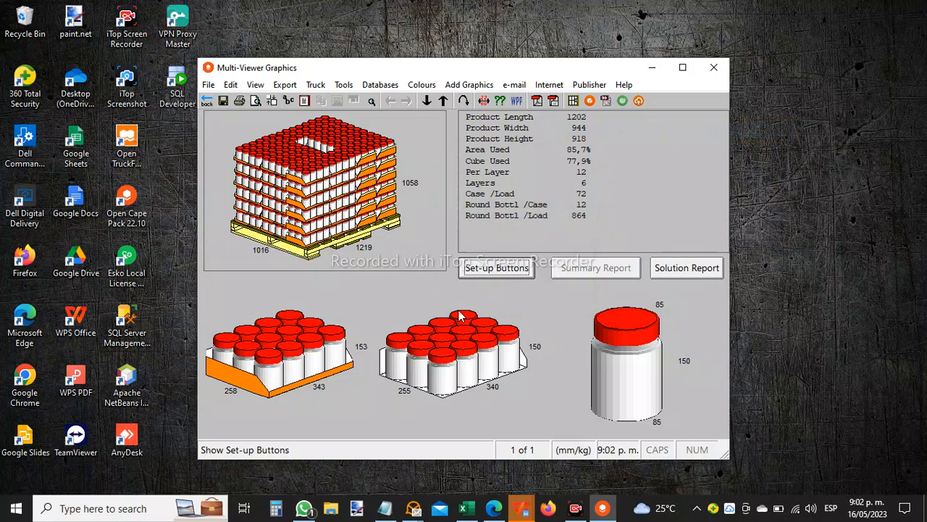
Step: Show the set-up options for the bundle diagram and export the bundle to the Bundle Database
click(437, 358)
click(504, 270)
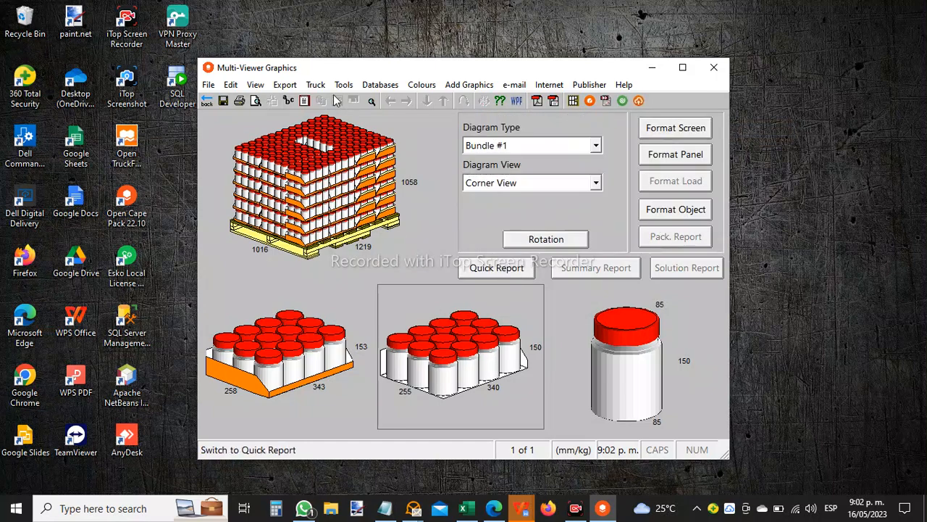
click(379, 85)
mouse_move(414, 106)
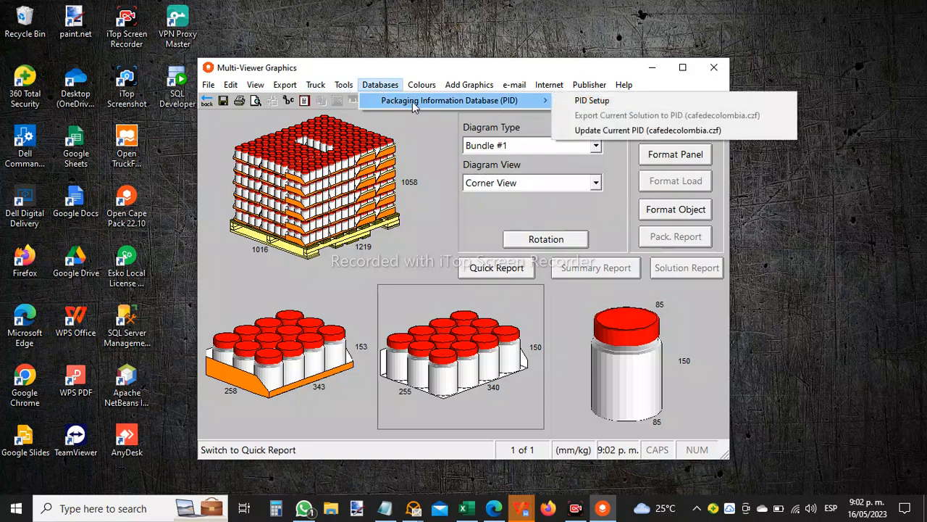
mouse_move(285, 84)
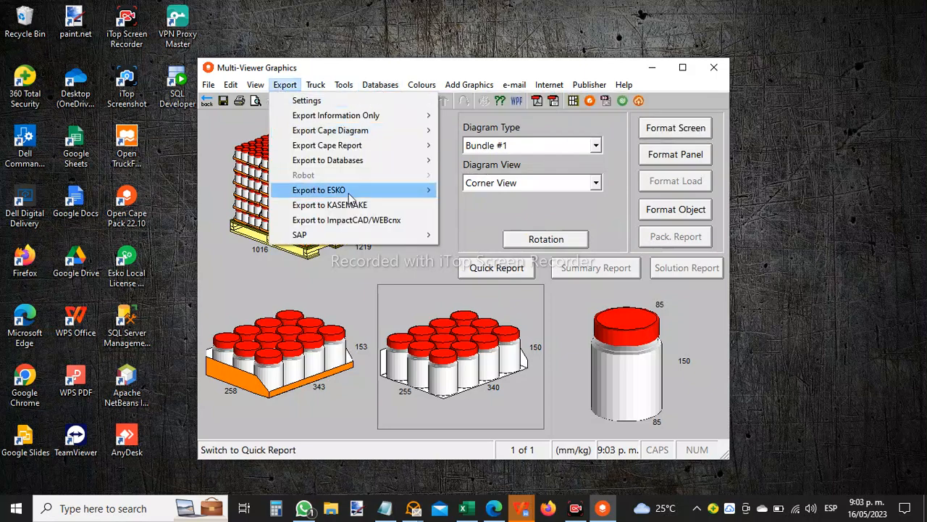
mouse_move(369, 160)
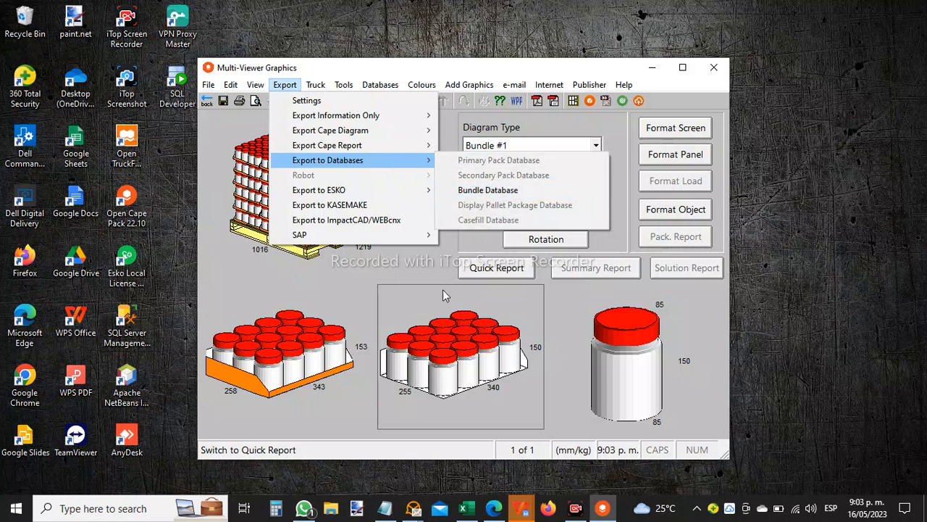
click(489, 190)
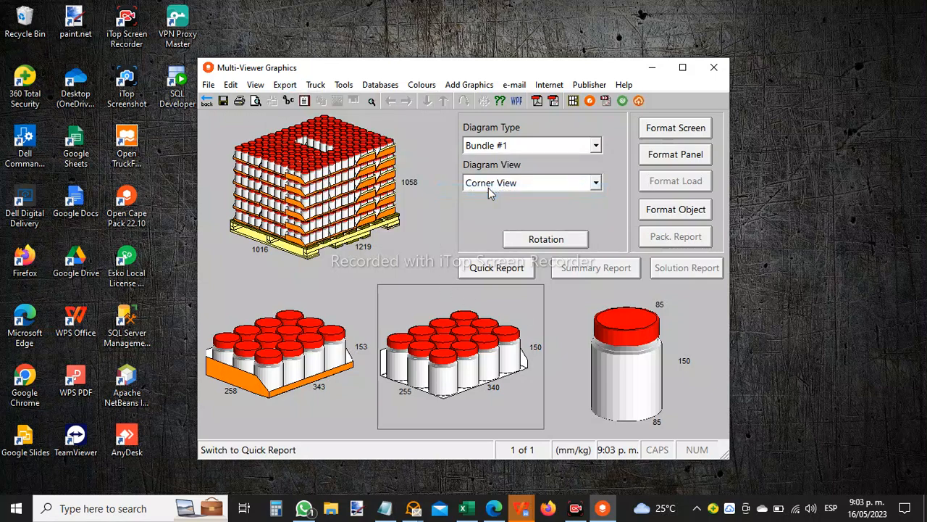
Step: Check the database export options for the single bottle diagram and return to the Arrange data input
click(625, 334)
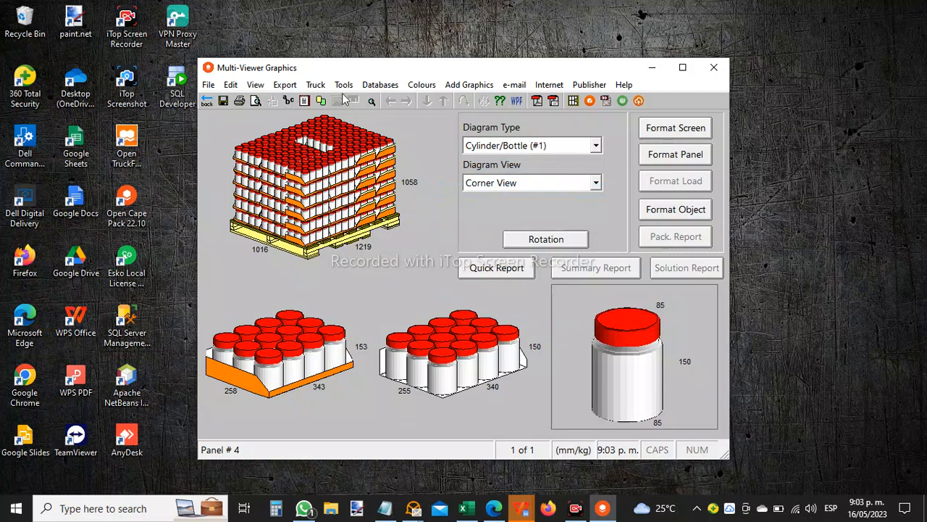
click(285, 84)
mouse_move(378, 167)
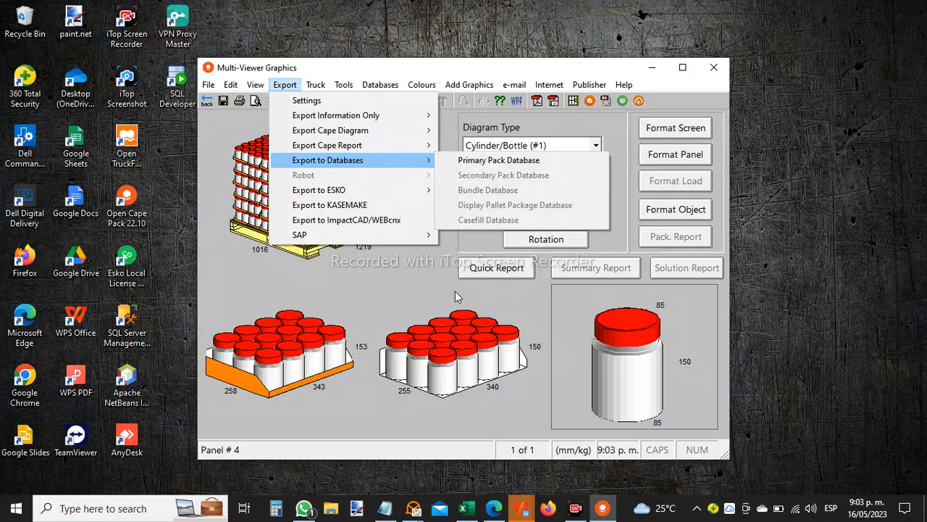
click(429, 350)
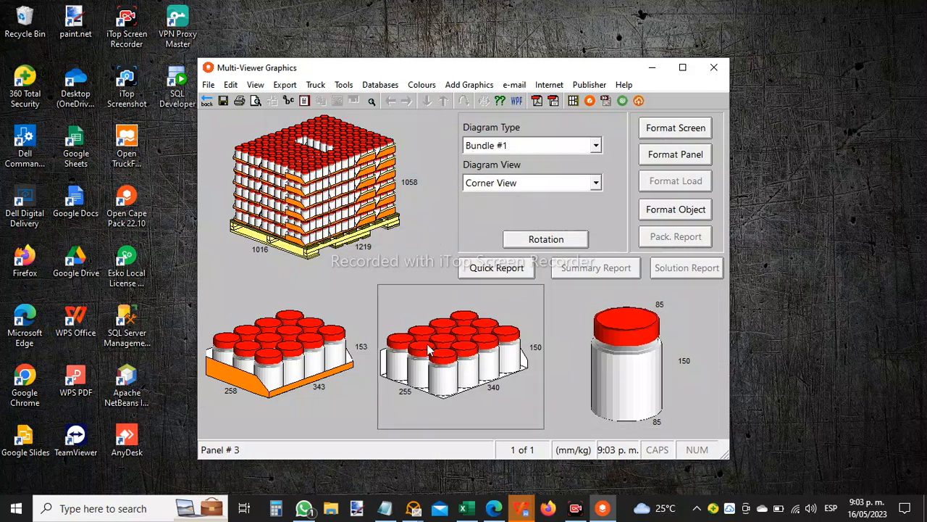
click(207, 101)
click(509, 304)
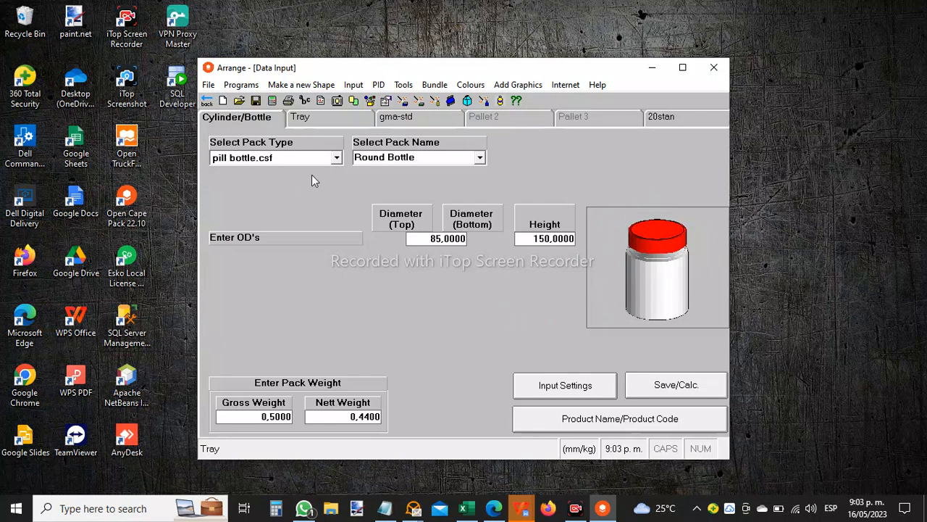
Step: Review the bundle input of the pill bottle in the Bundle Wizard and close the wizard
click(377, 85)
mouse_move(209, 85)
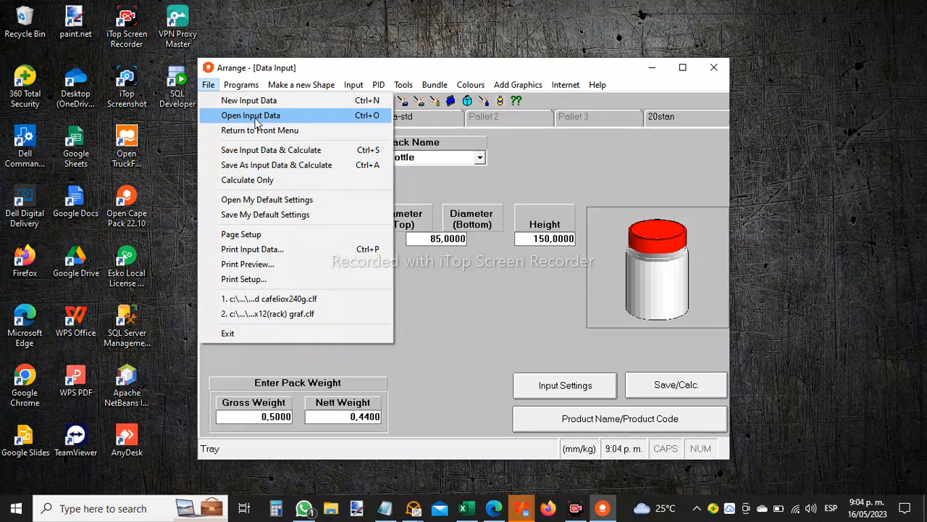
mouse_move(291, 91)
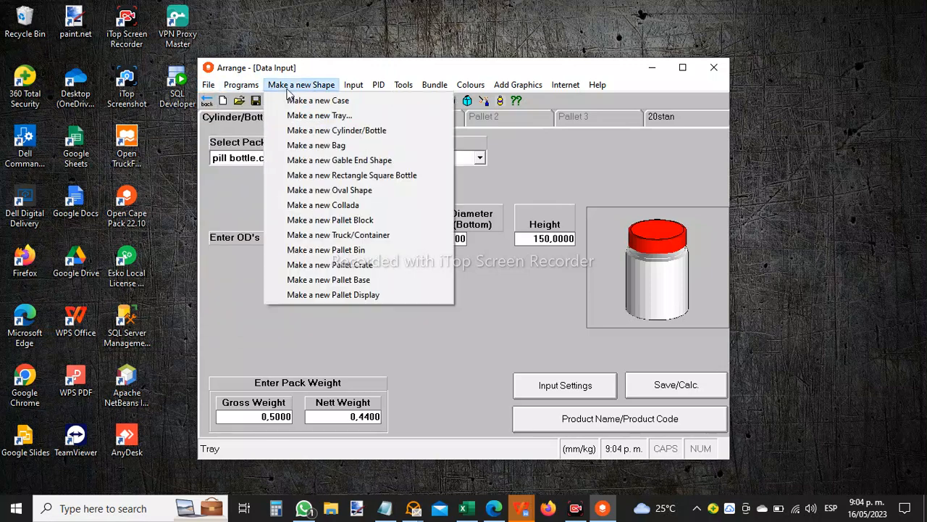
mouse_move(356, 87)
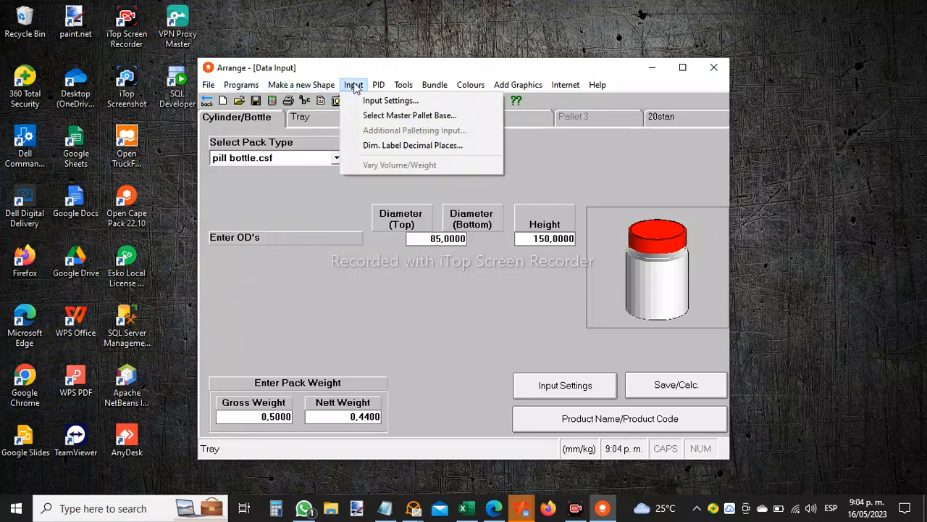
mouse_move(404, 87)
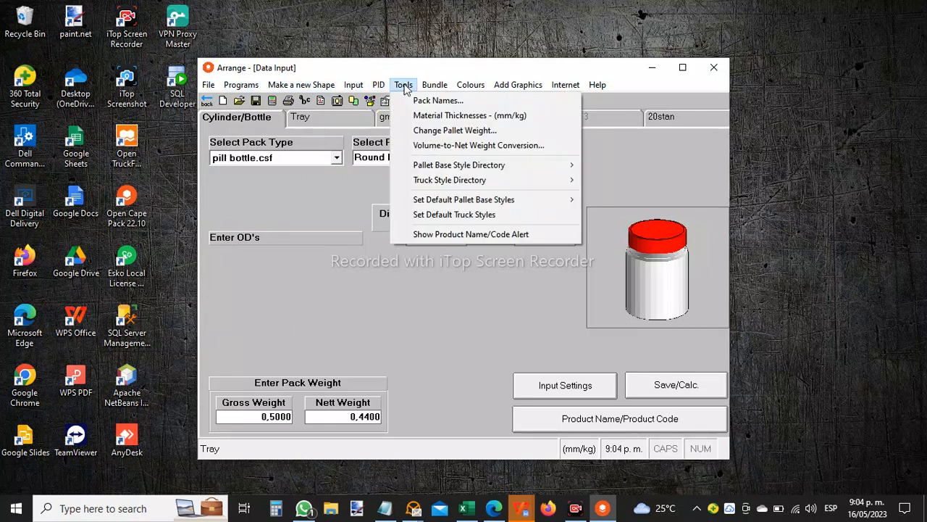
mouse_move(434, 88)
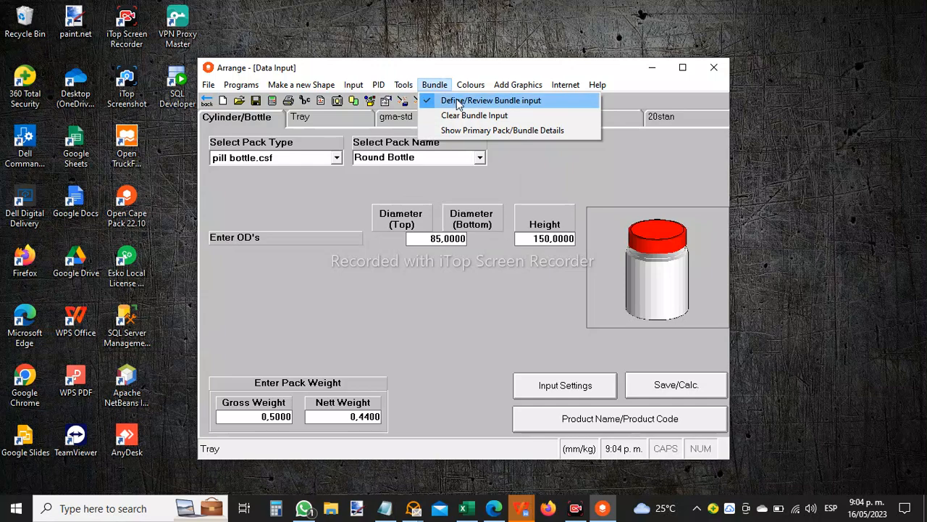
click(460, 106)
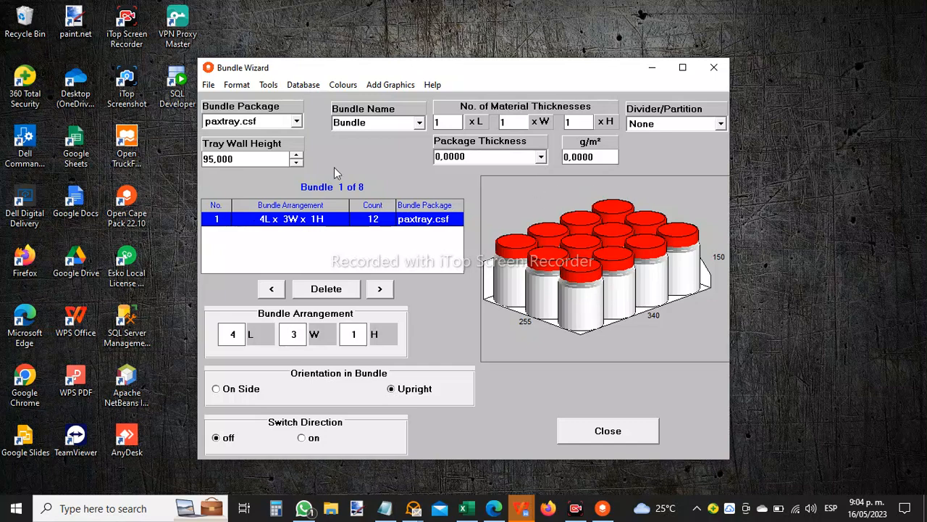
click(607, 430)
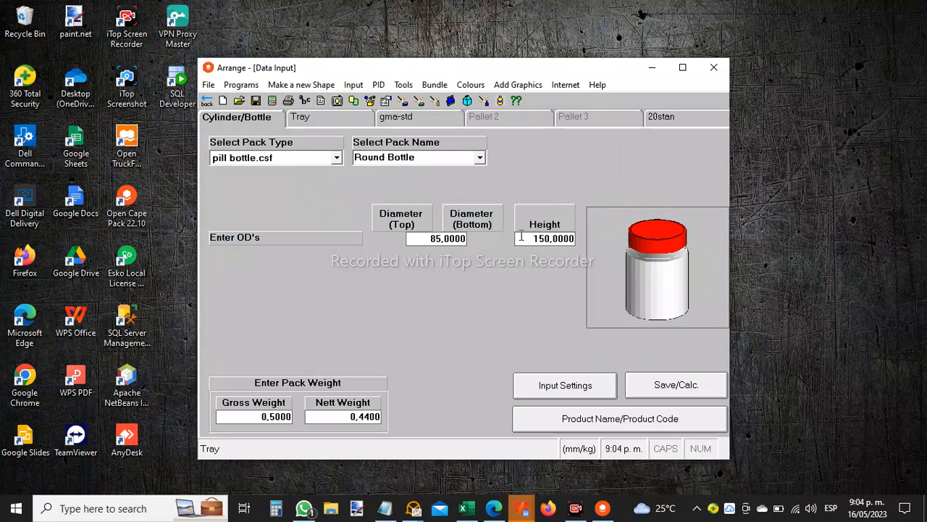
Step: View the primary pack/bundle details and go to the tray input data
click(435, 88)
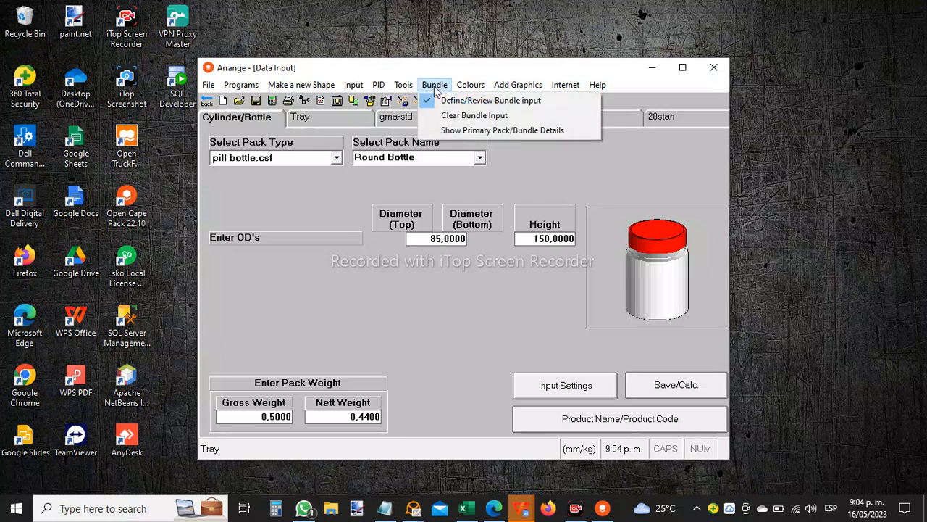
click(472, 130)
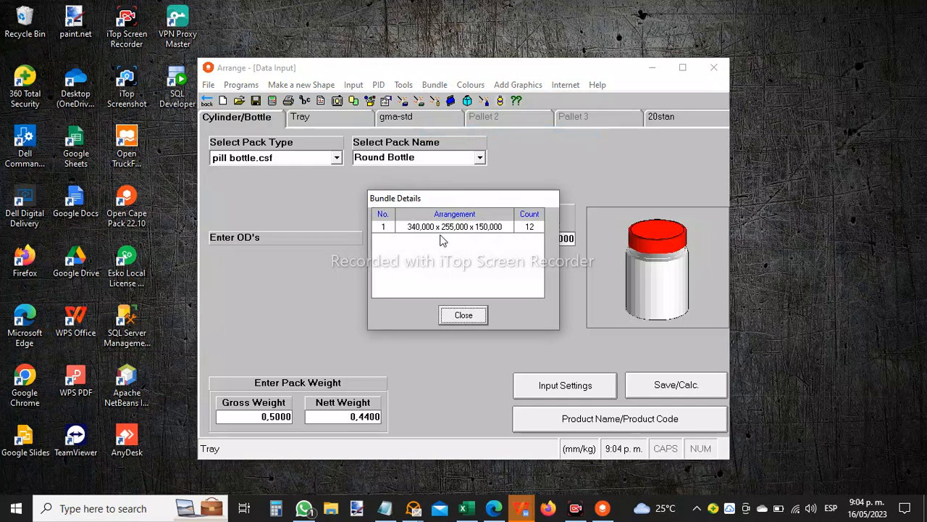
click(453, 318)
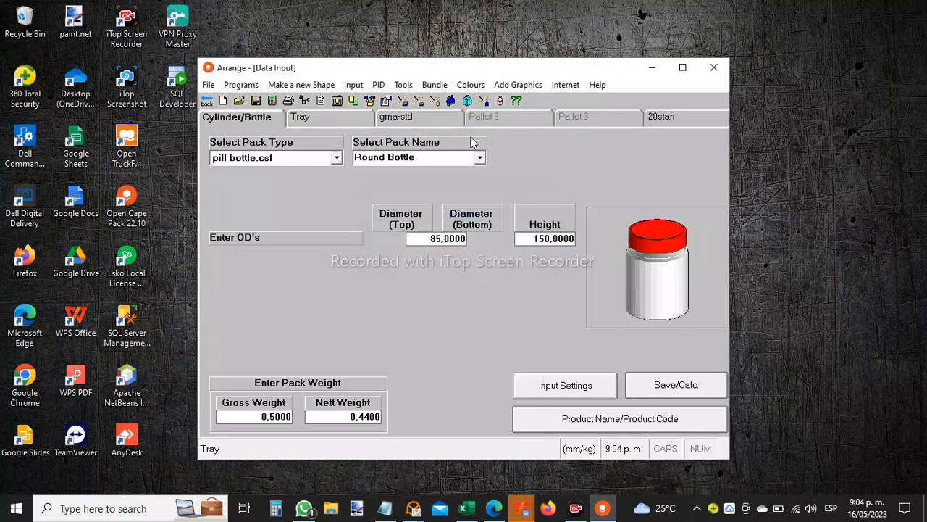
click(315, 120)
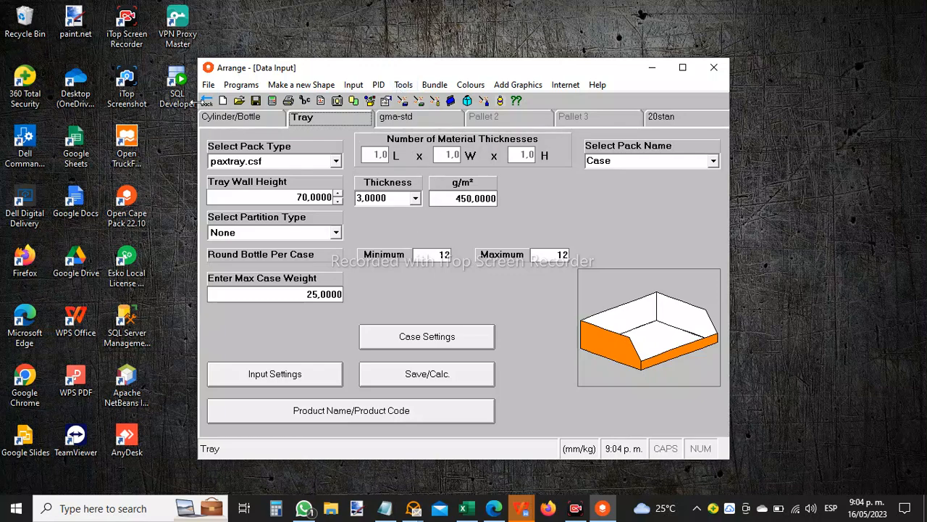
Step: Start the Pallet group for a case from the front menu and open the SP Database Utility
click(207, 101)
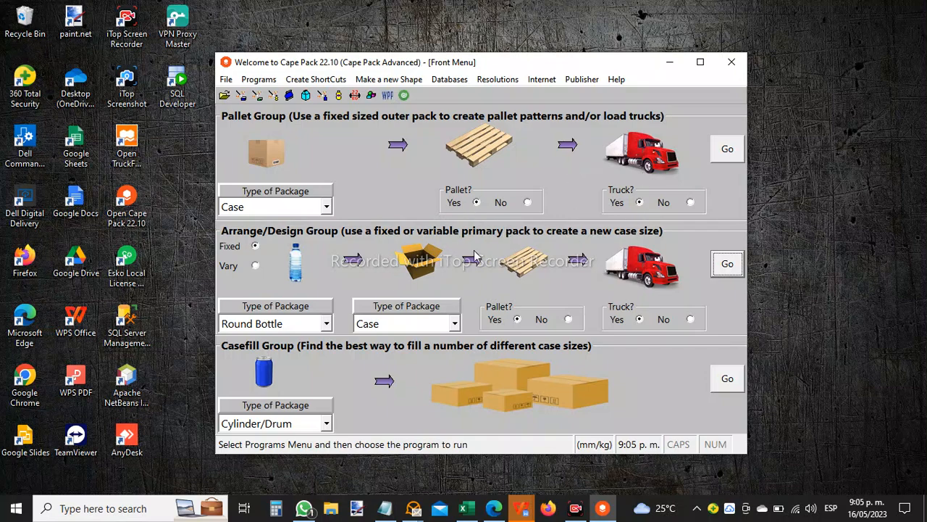
click(726, 148)
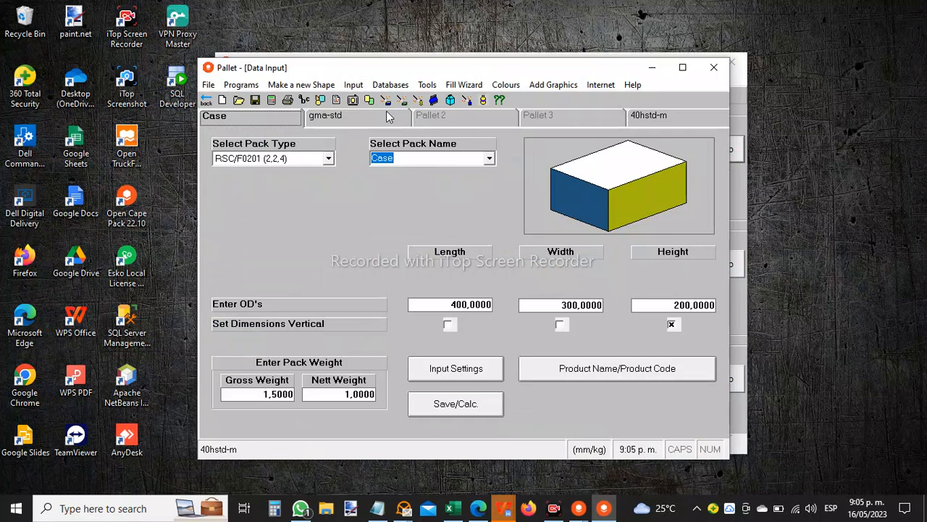
click(390, 85)
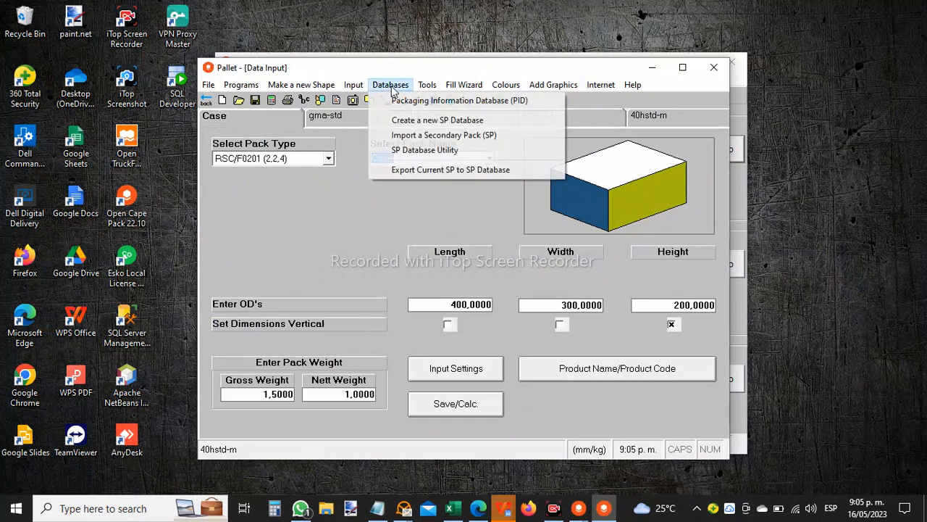
click(409, 152)
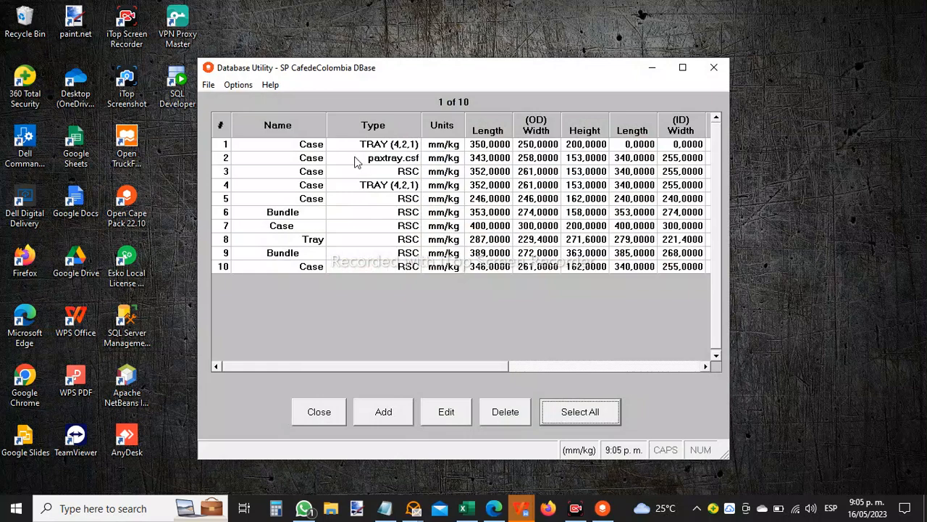
Step: Sort the secondary packs by record number and review the details of record 10 without editing them
click(235, 84)
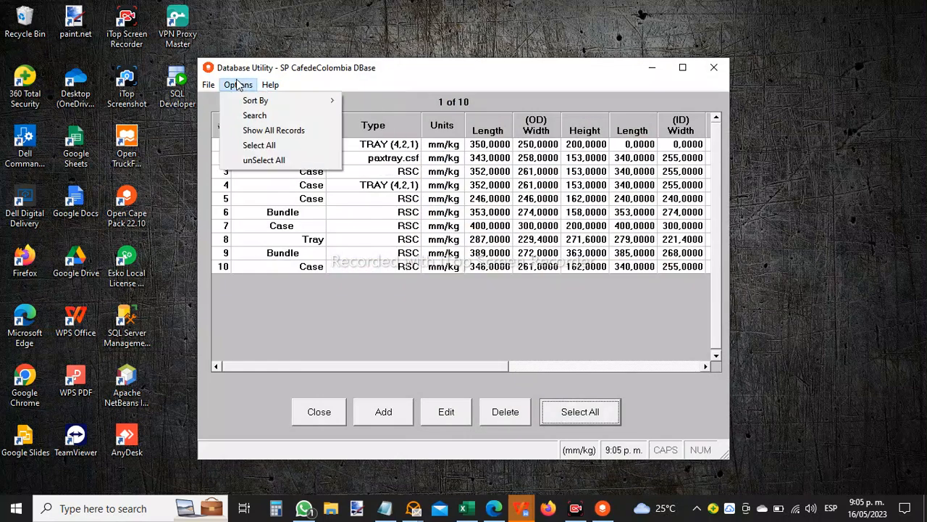
mouse_move(250, 100)
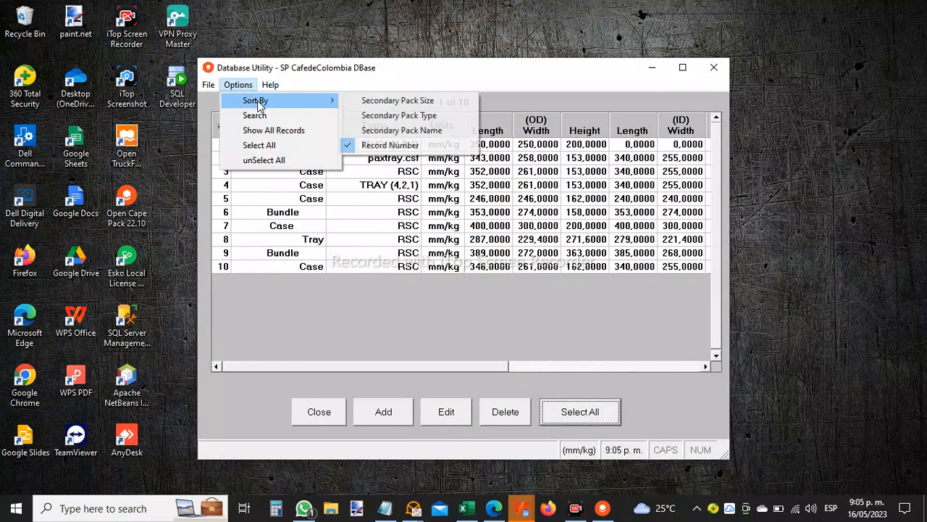
click(373, 147)
click(381, 265)
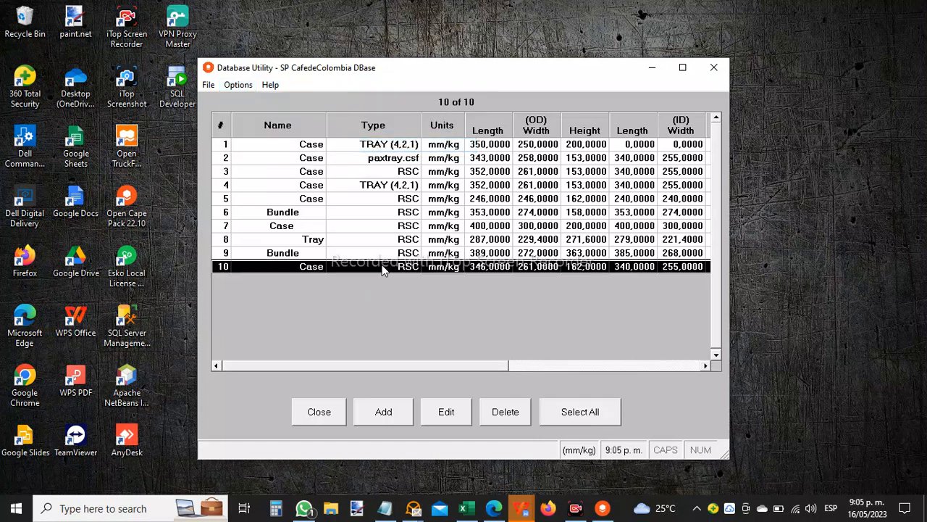
click(443, 405)
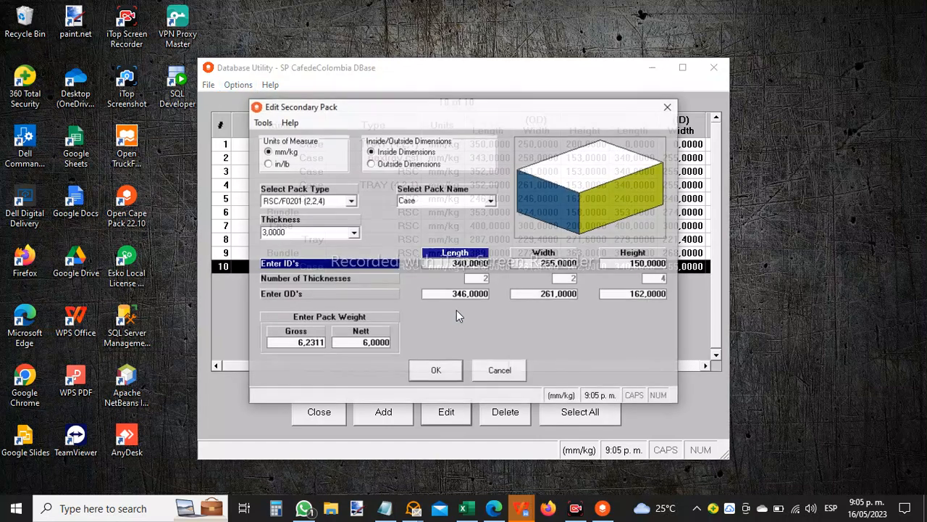
click(493, 372)
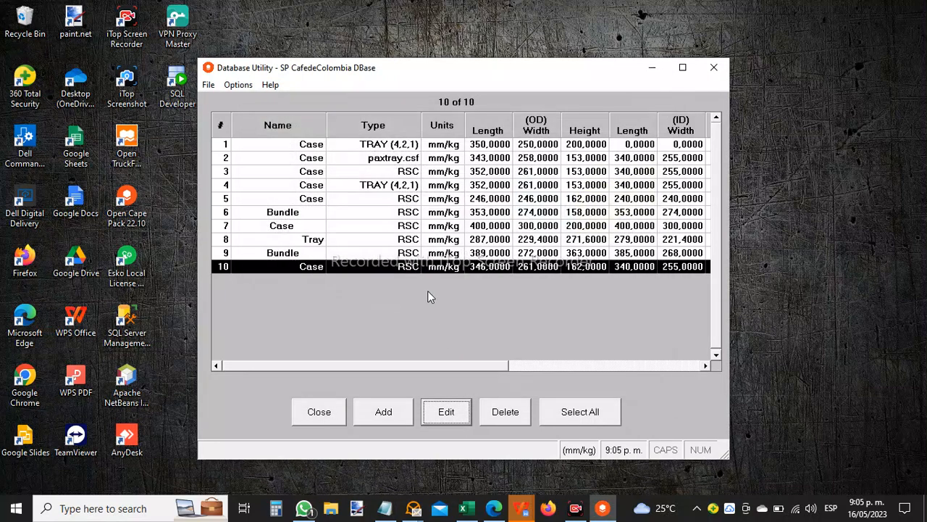
Step: Review the details of the paxtray.csf case in record 2 and close the database utility
click(392, 145)
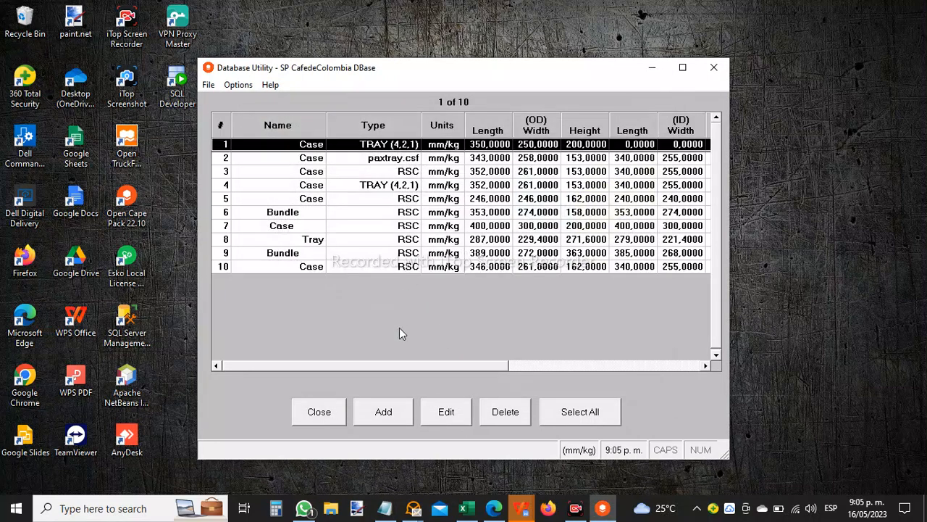
click(392, 162)
click(446, 411)
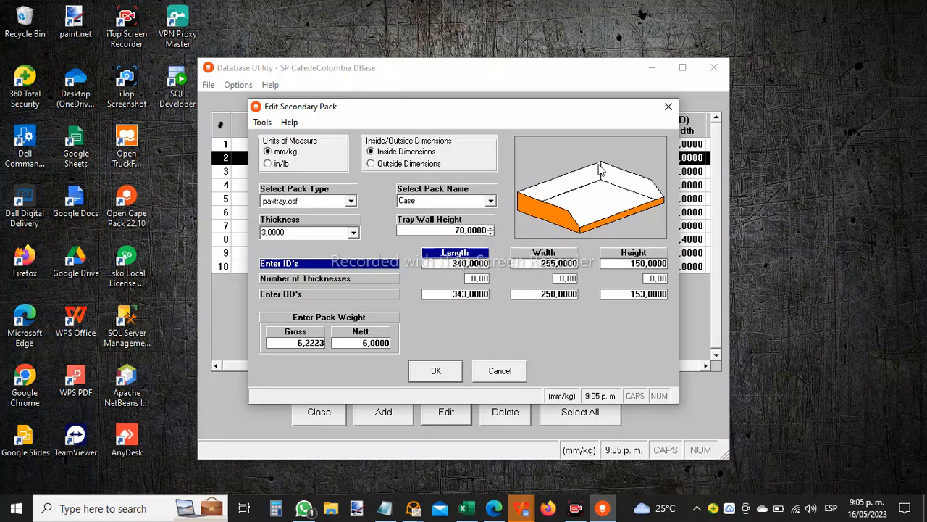
click(496, 372)
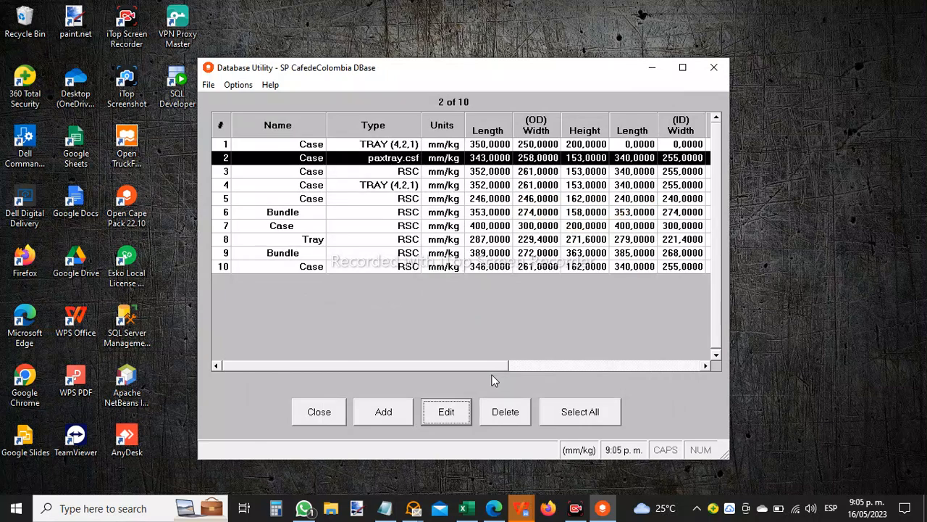
click(318, 409)
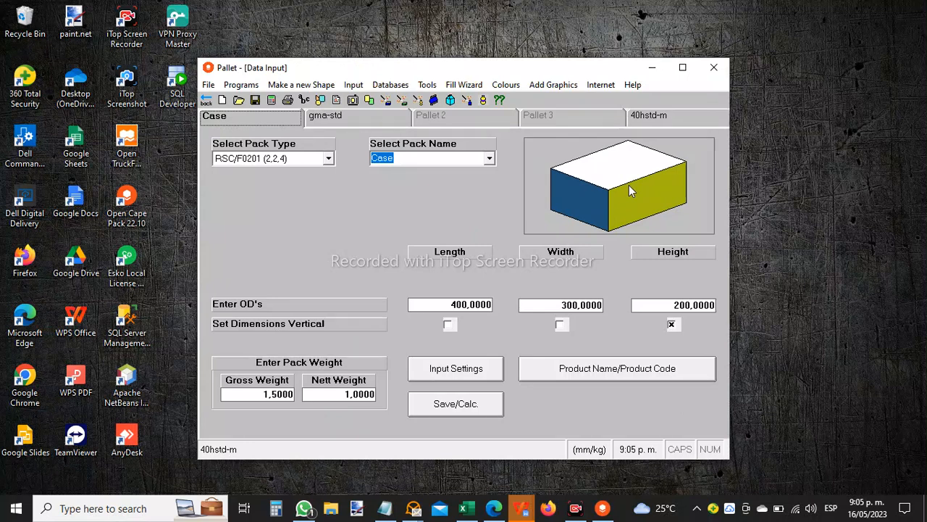
Step: Import the 352 x 261 x 153 mm TRAY (4,2,1) case from the SP database, followed by the 350 x 250 x 200 mm one
click(391, 86)
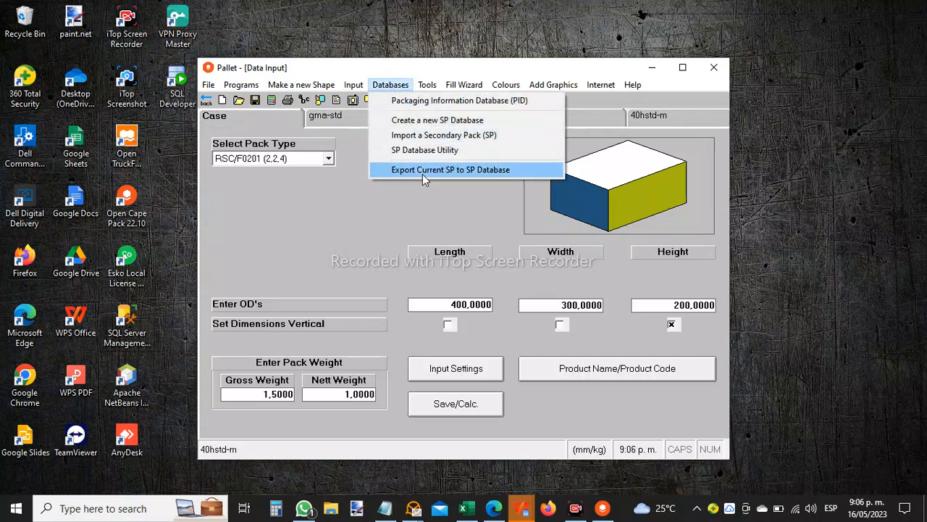
click(438, 135)
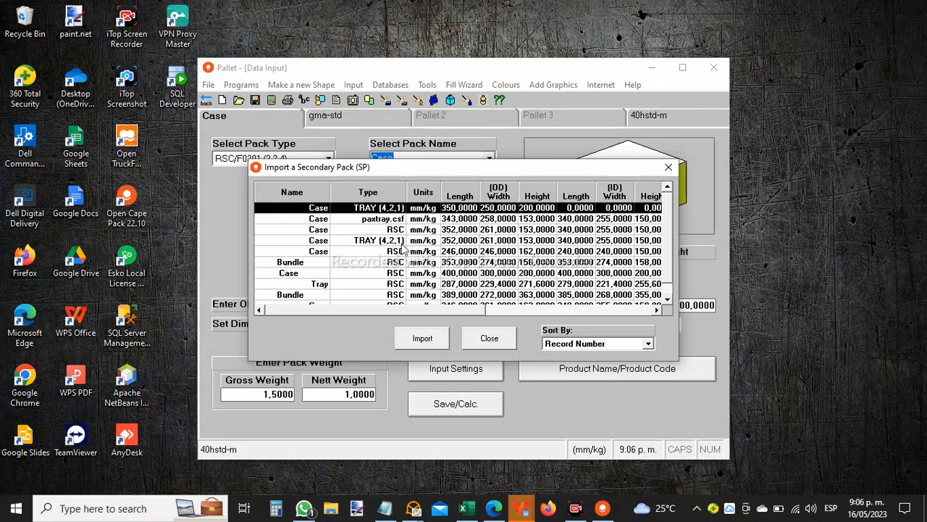
click(398, 241)
click(422, 338)
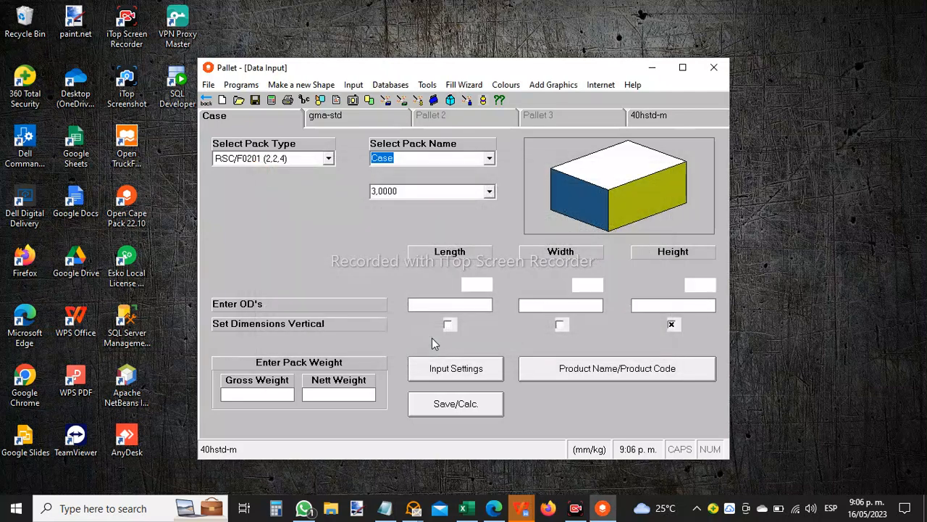
click(390, 85)
click(402, 139)
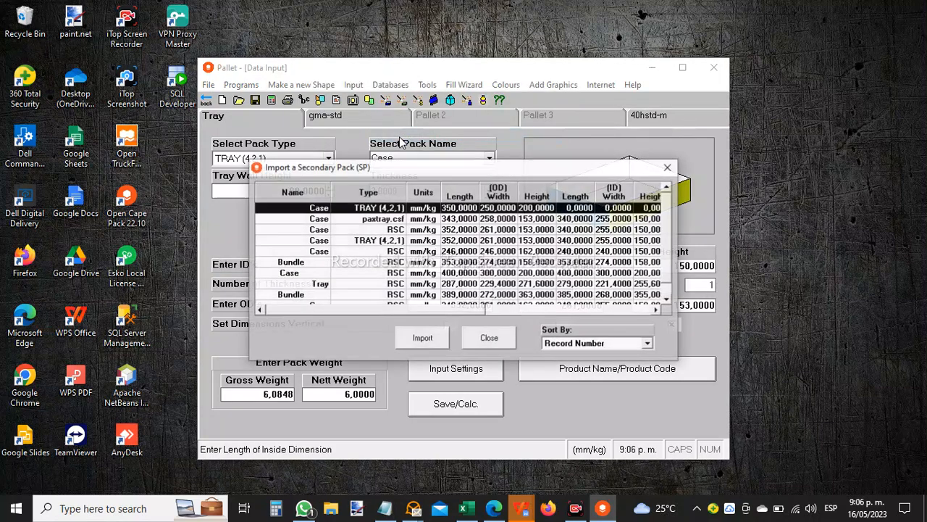
click(420, 339)
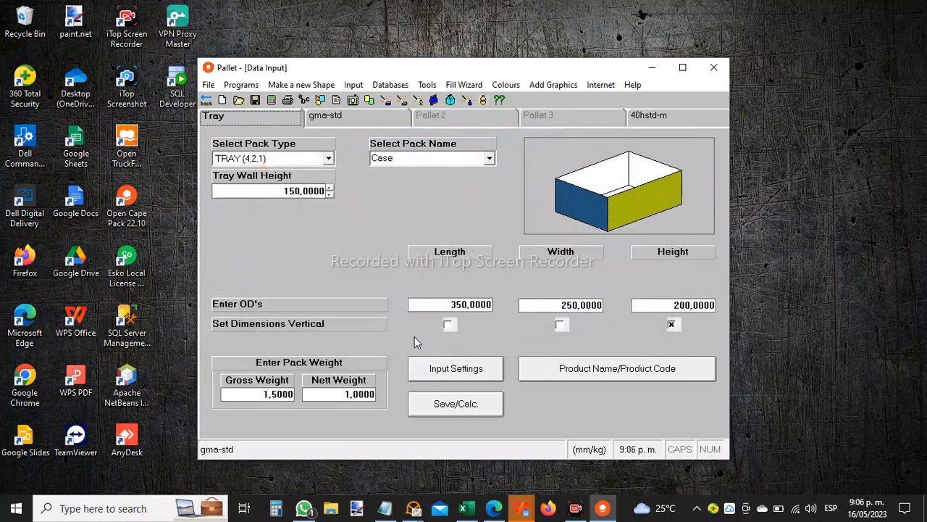
Step: Import the paxtray.csf case from the SP database and set its pack name to Tray
click(378, 88)
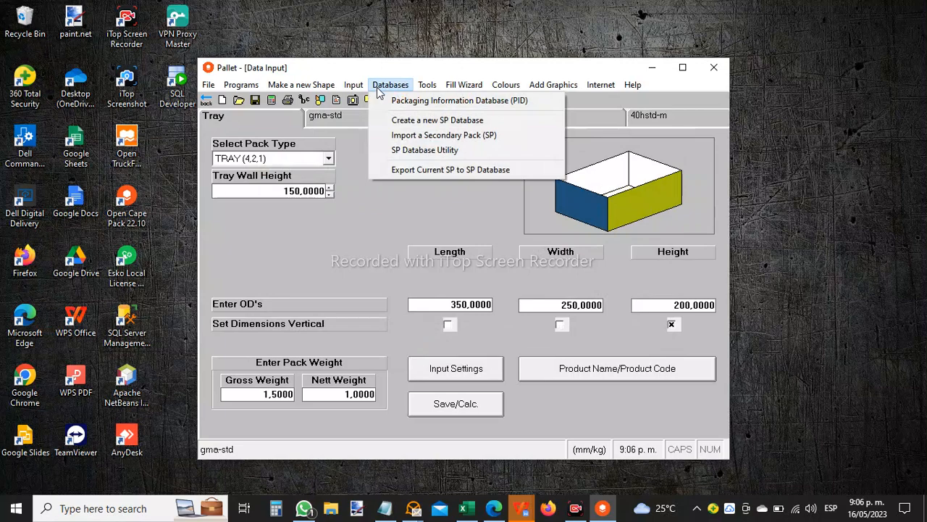
click(398, 137)
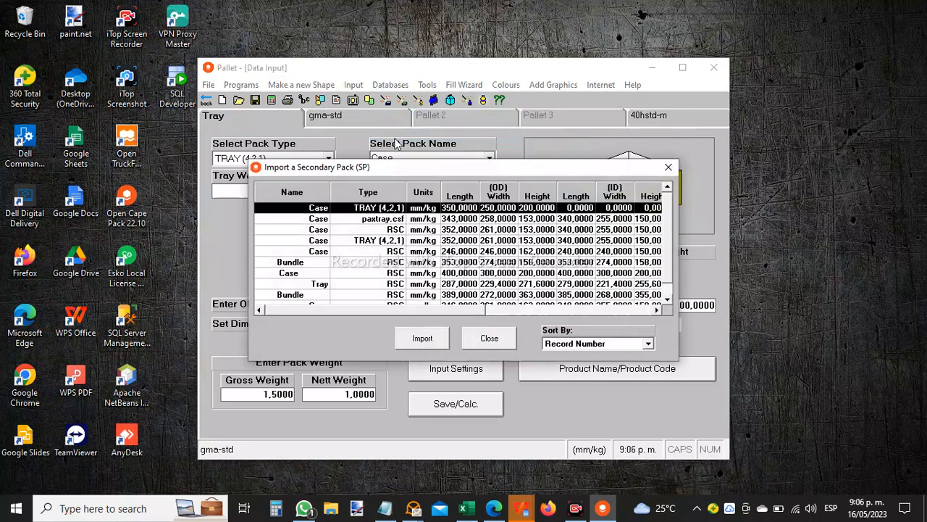
click(386, 220)
click(422, 339)
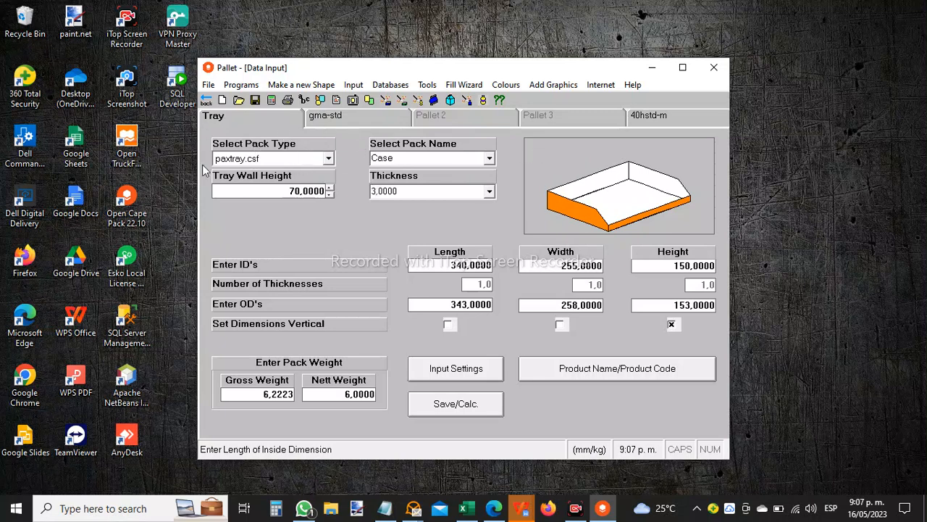
click(490, 158)
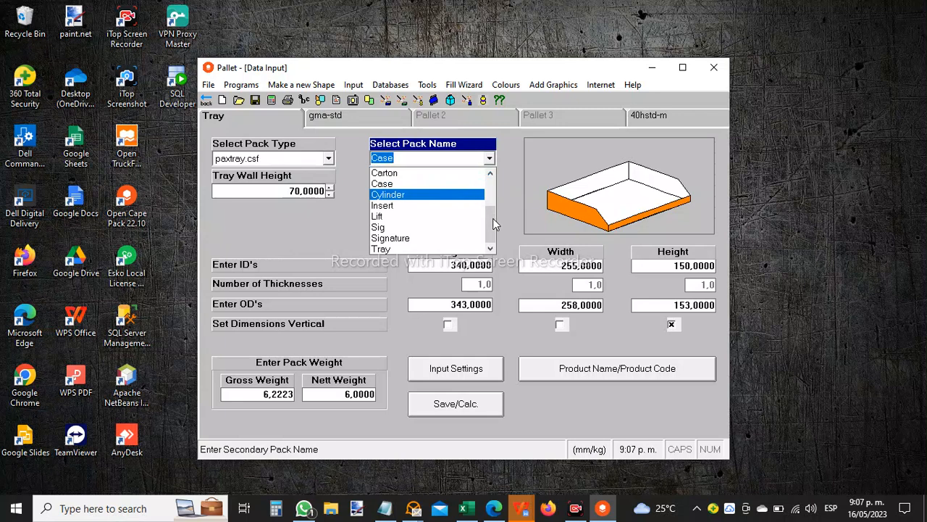
click(433, 248)
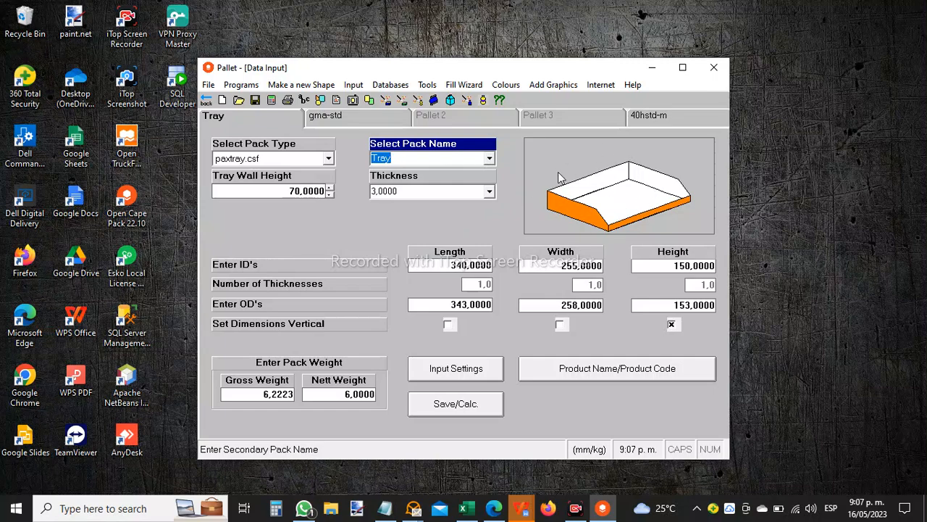
Step: Add BandCafe120g to the list of pack names and save the list
click(427, 84)
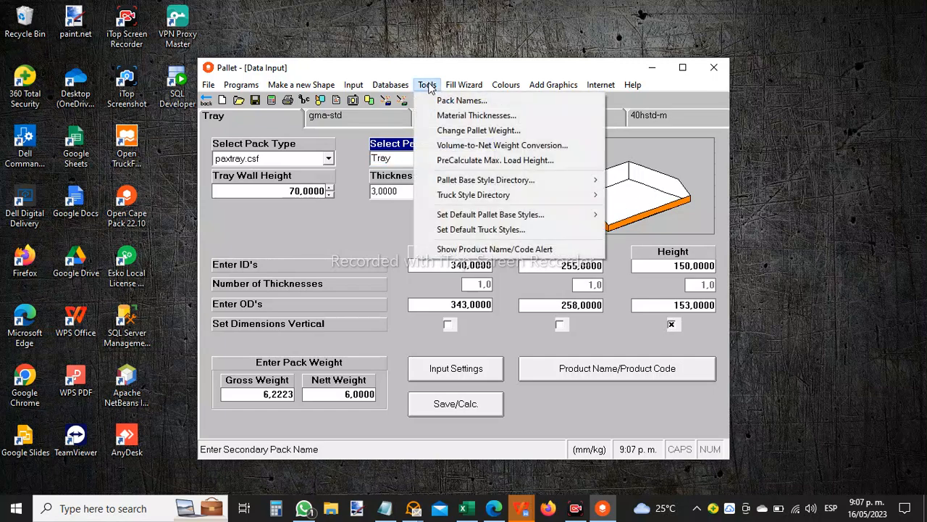
click(461, 100)
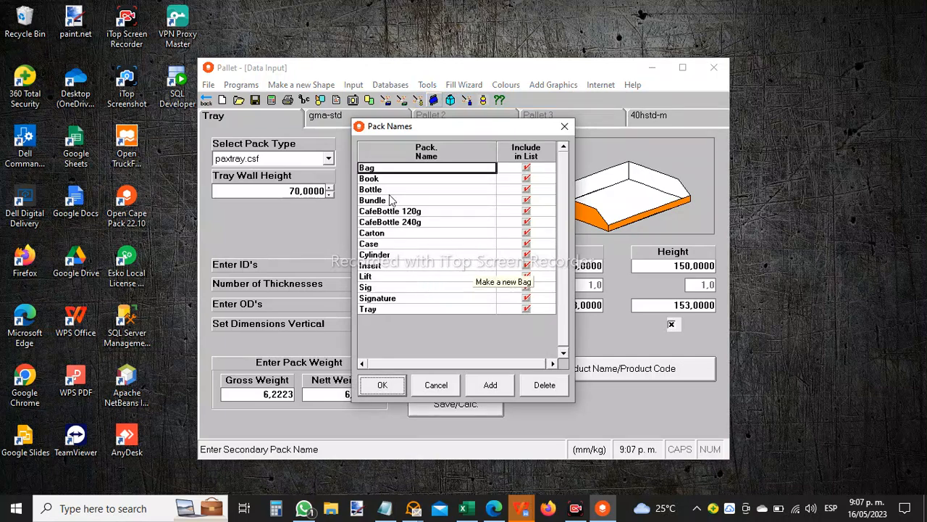
click(489, 384)
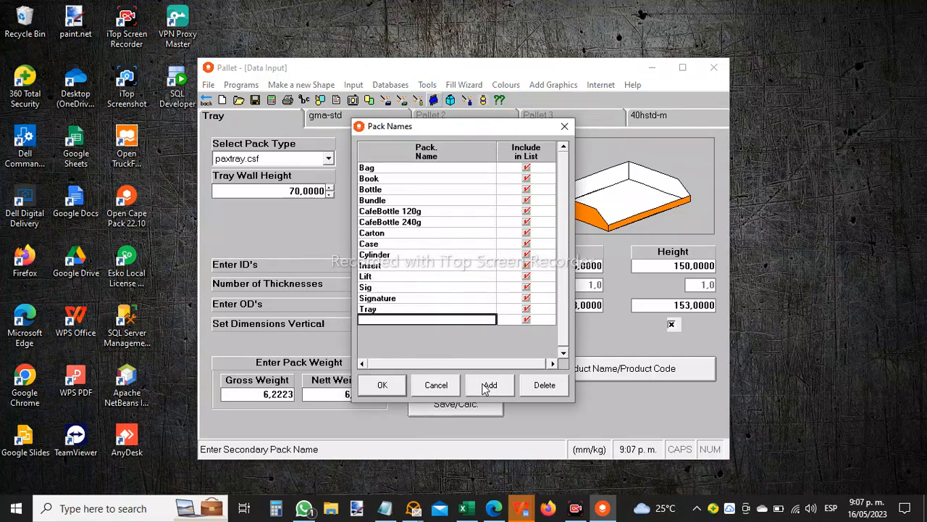
click(406, 323)
text(Band)
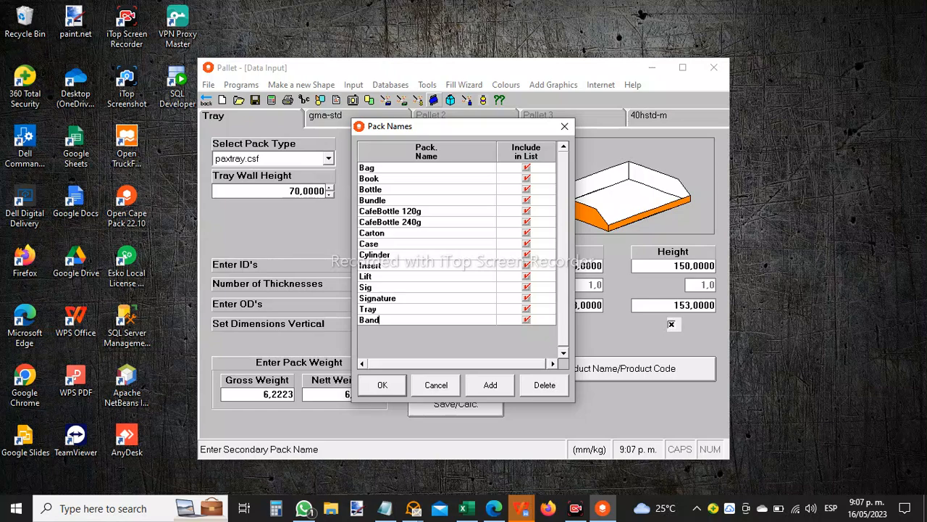
text(Cafe120g)
click(392, 386)
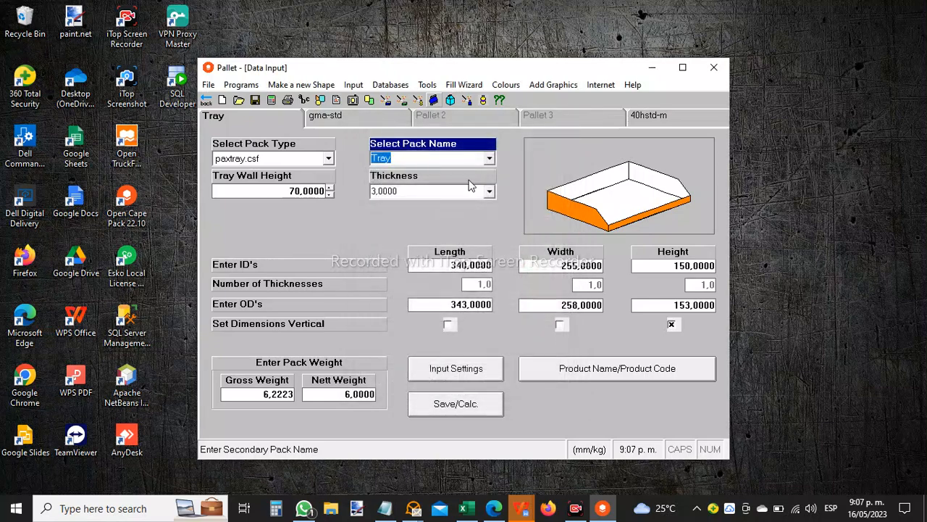
Step: Assign the pack name BandCafe120g to the paxtray.csf tray
click(490, 158)
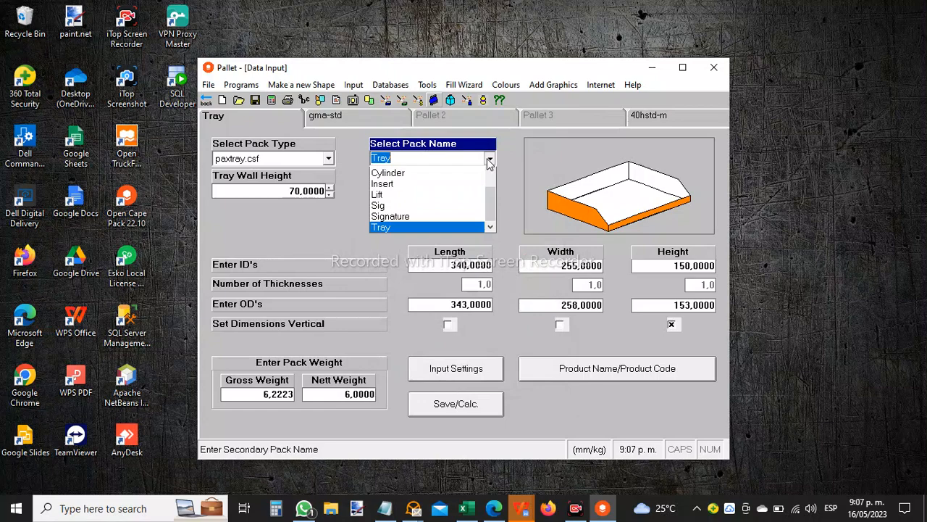
scroll(491, 201, down, 2)
scroll(491, 201, up, 2)
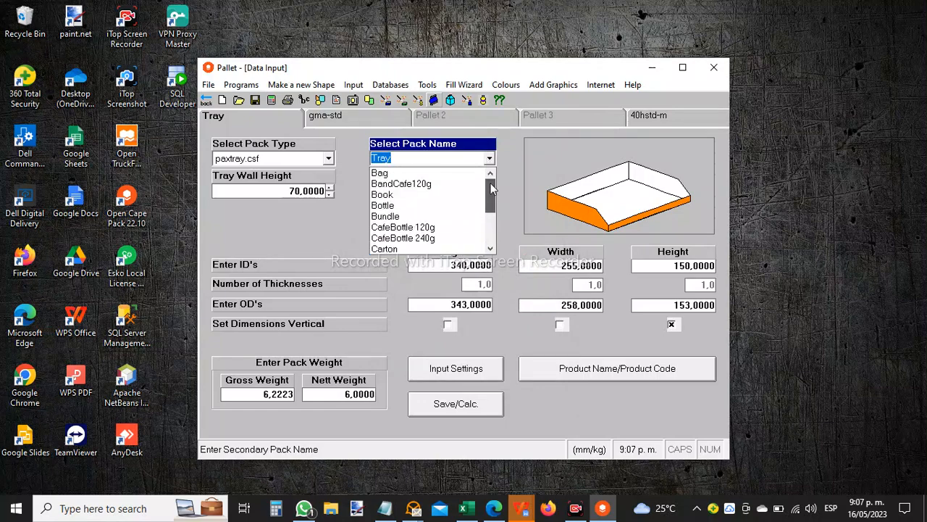
click(432, 184)
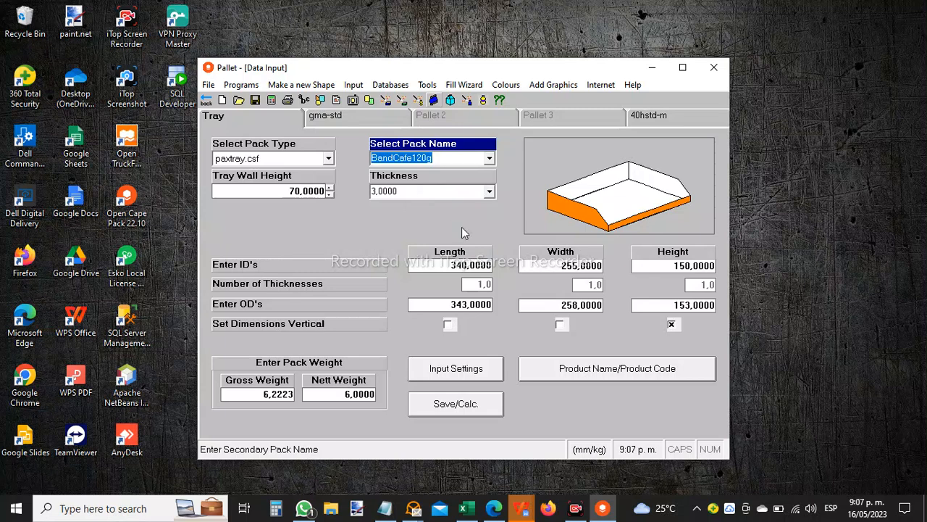
click(440, 233)
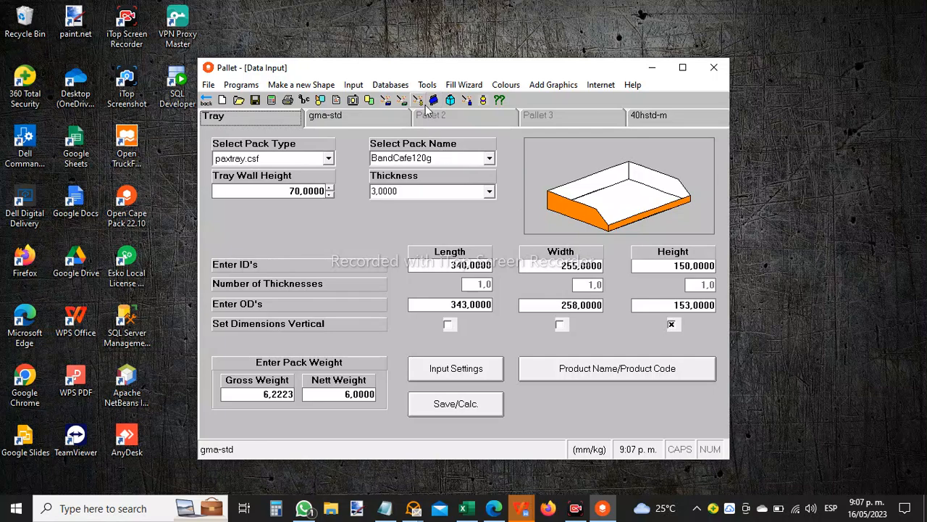
Step: Export the current secondary pack to the SP database and open the SP Database Utility to check the records
click(390, 85)
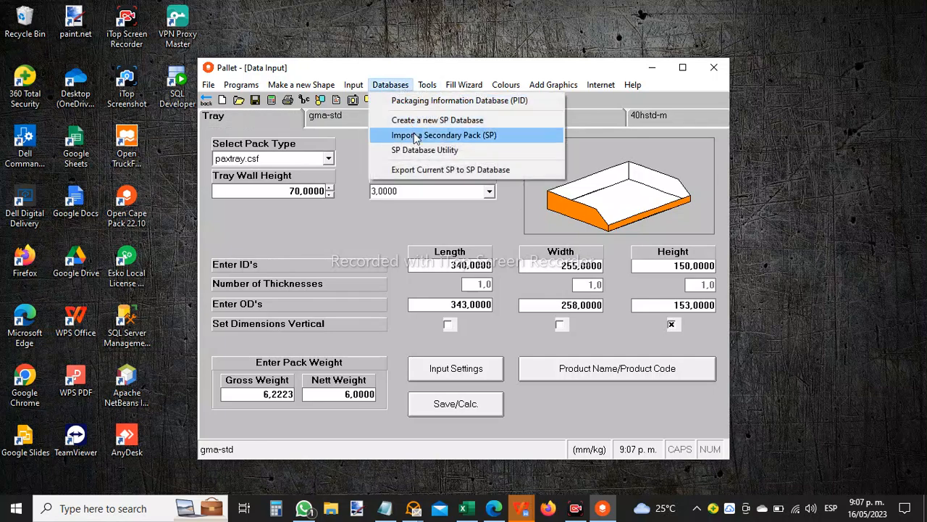
click(429, 170)
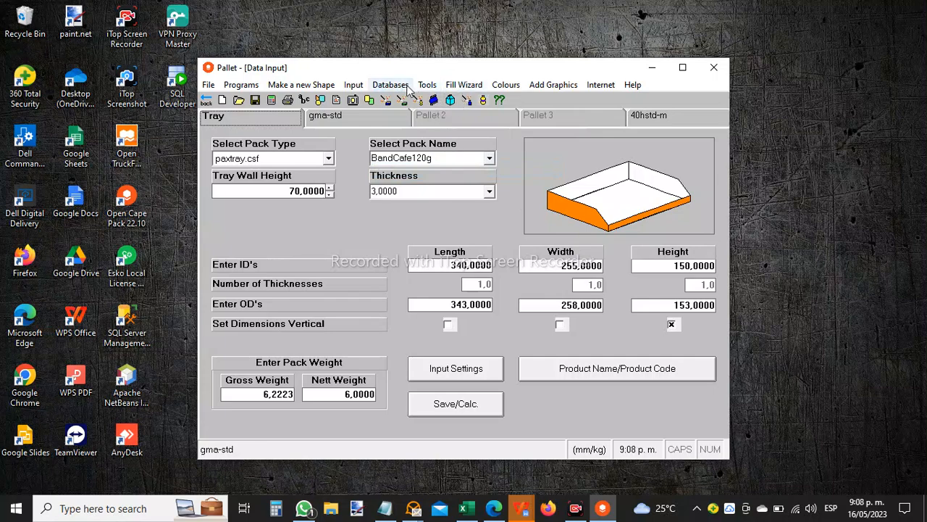
click(408, 87)
click(422, 152)
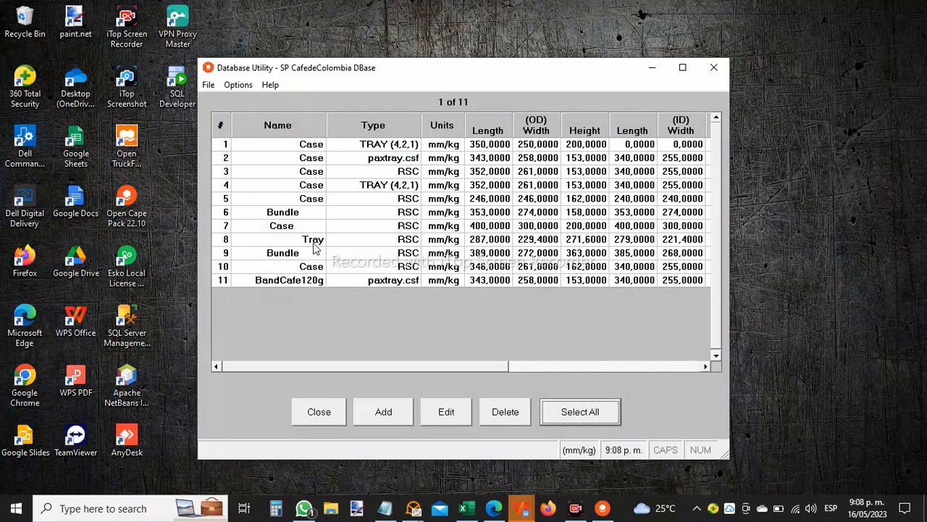
Step: Check the BandCafe120g record in the SP database and close the database utility
click(283, 282)
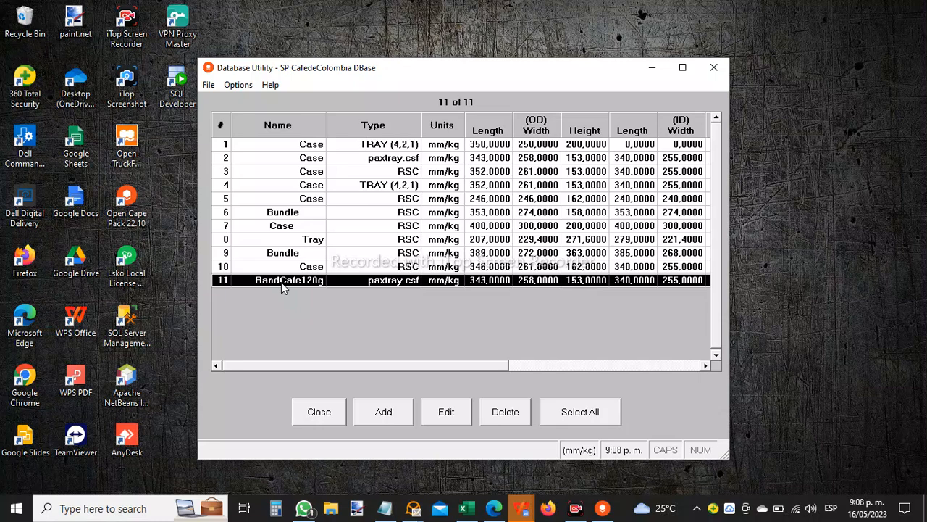
click(321, 412)
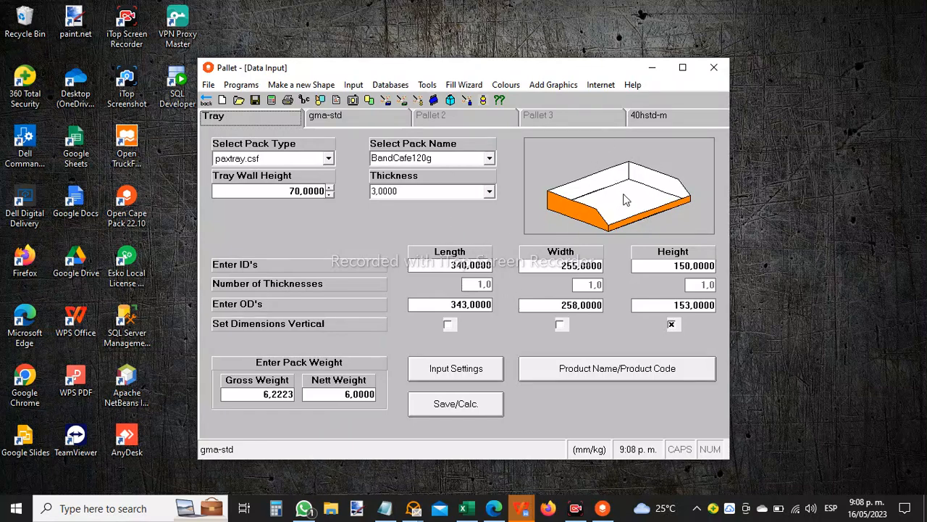
Step: Calculate the pallet load for the BandCafe120g tray, view it and return to the input data without saving the solution
click(342, 119)
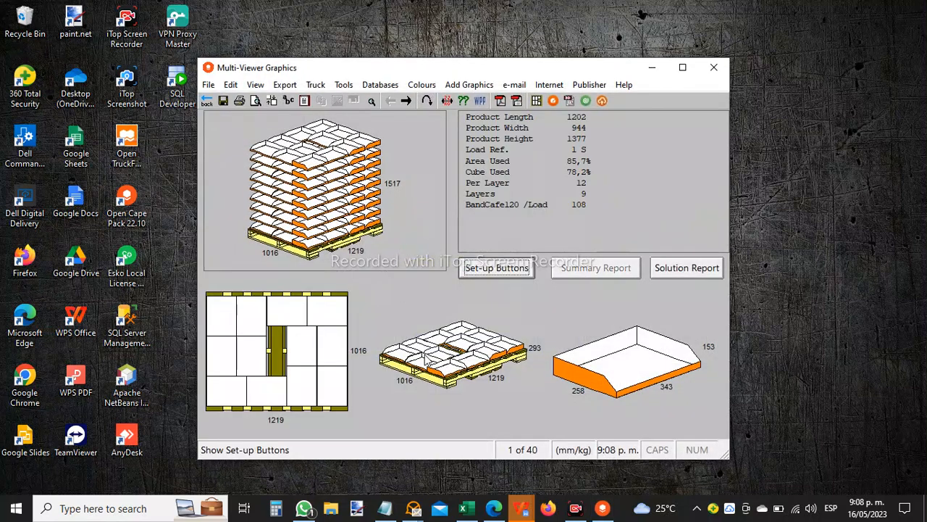
click(210, 102)
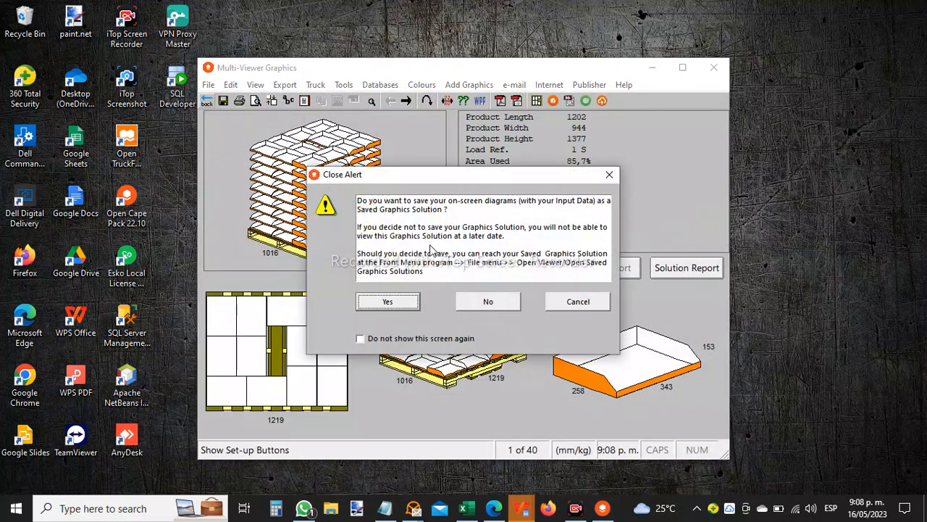
click(487, 299)
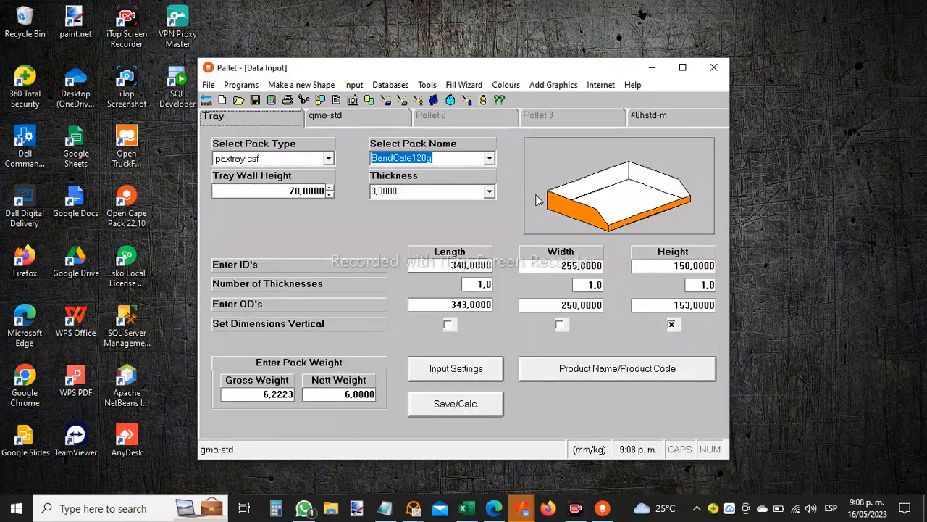
Step: Review the Fill Wizard arrangement and set it to 4 lengthwise, 3 widthwise and 1 high in the secondary pack
click(464, 85)
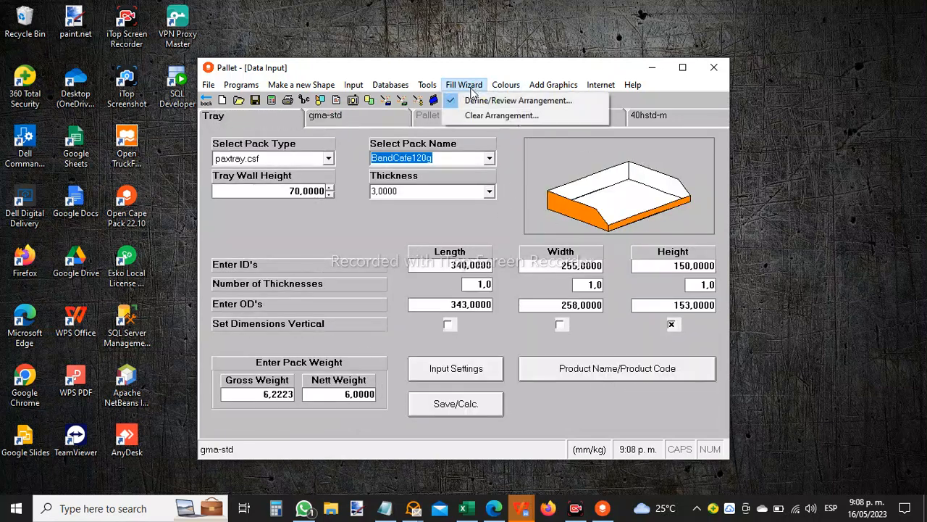
click(475, 102)
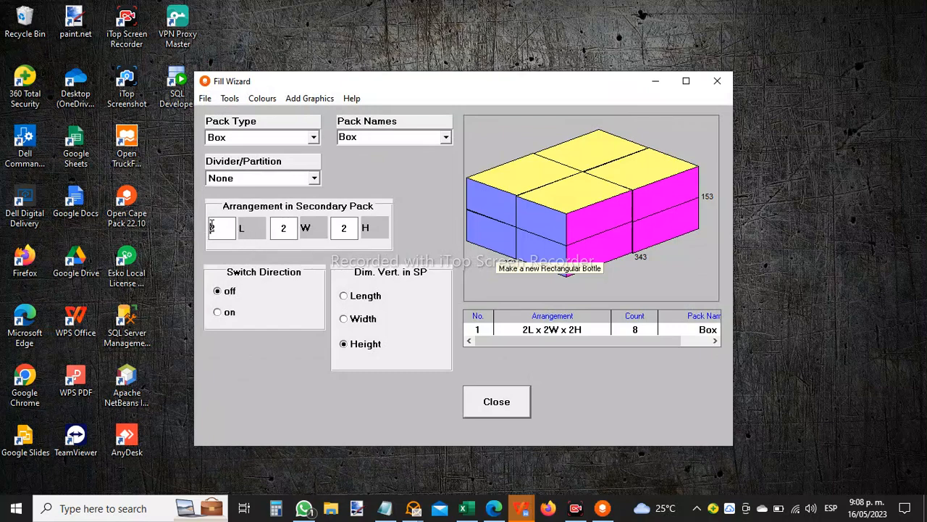
drag(210, 227, 240, 228)
text(4)
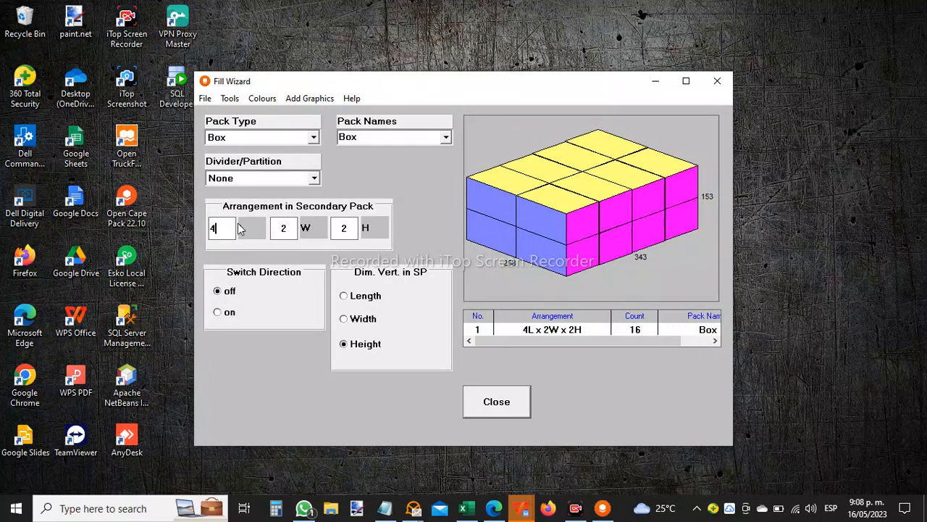
drag(271, 228, 297, 228)
text(3)
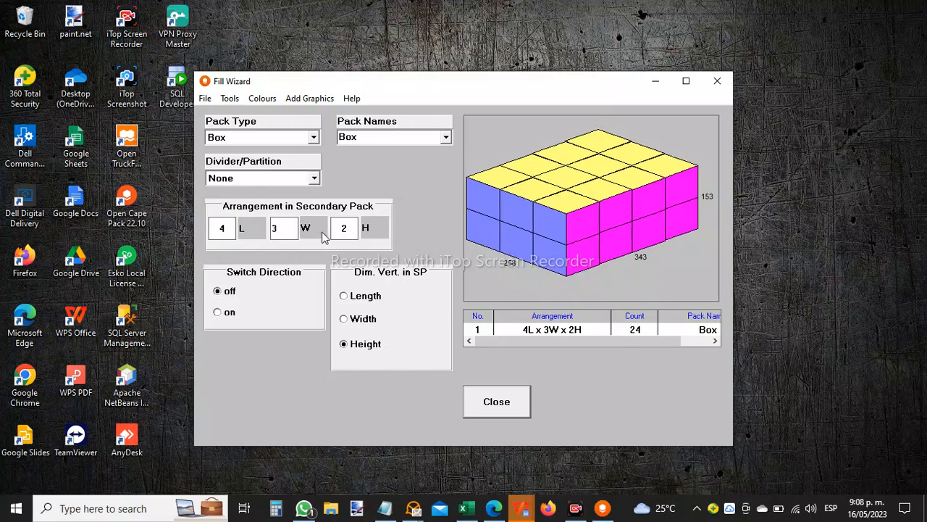
drag(334, 228, 368, 235)
text(1)
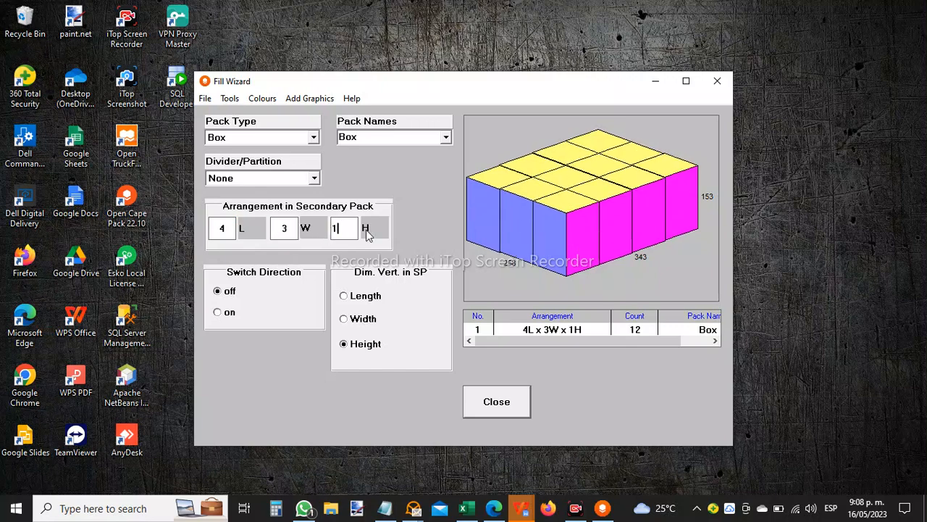
Step: Change the Fill Wizard pack type to pill bottle.csf and calculate the pallet solution for the filled tray
click(314, 141)
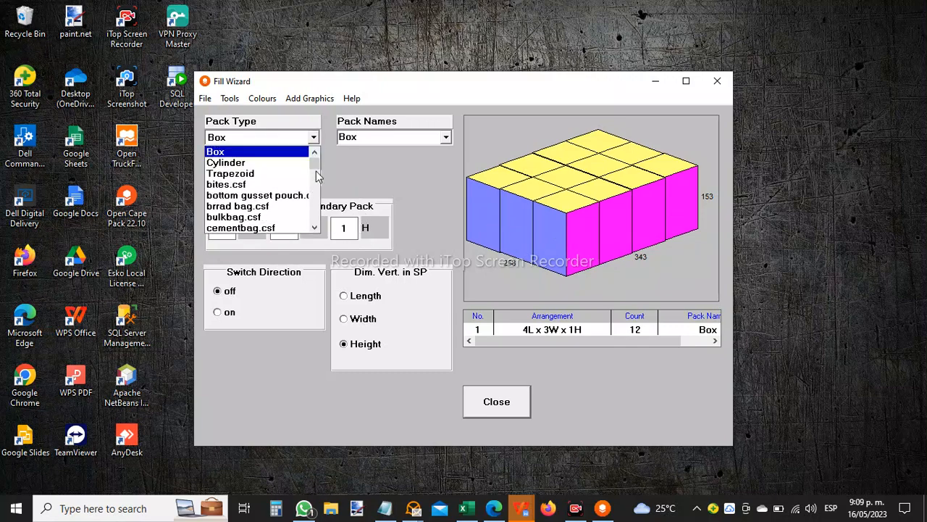
drag(316, 165, 320, 196)
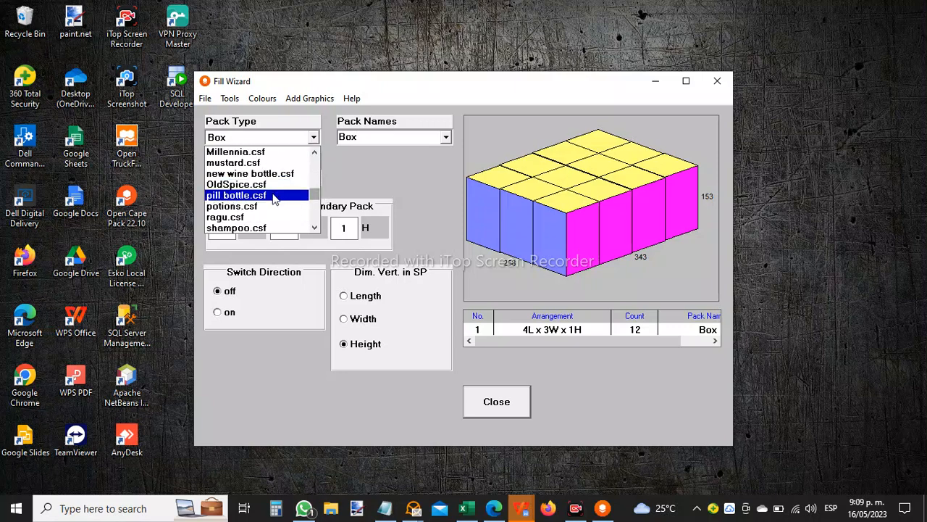
click(274, 195)
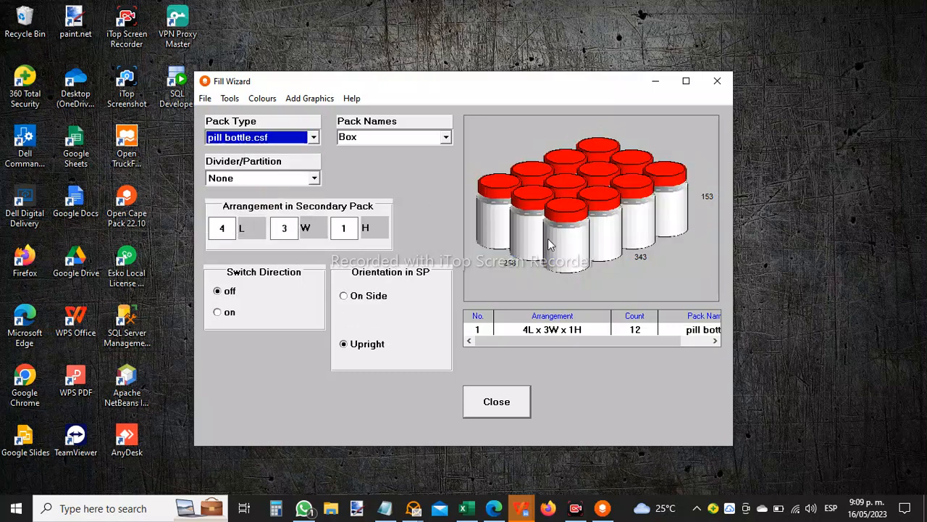
click(495, 411)
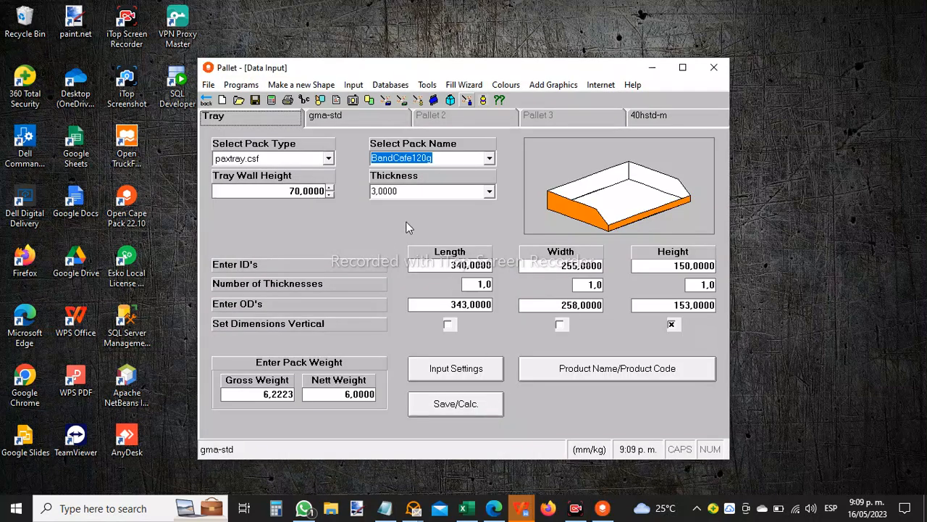
click(272, 101)
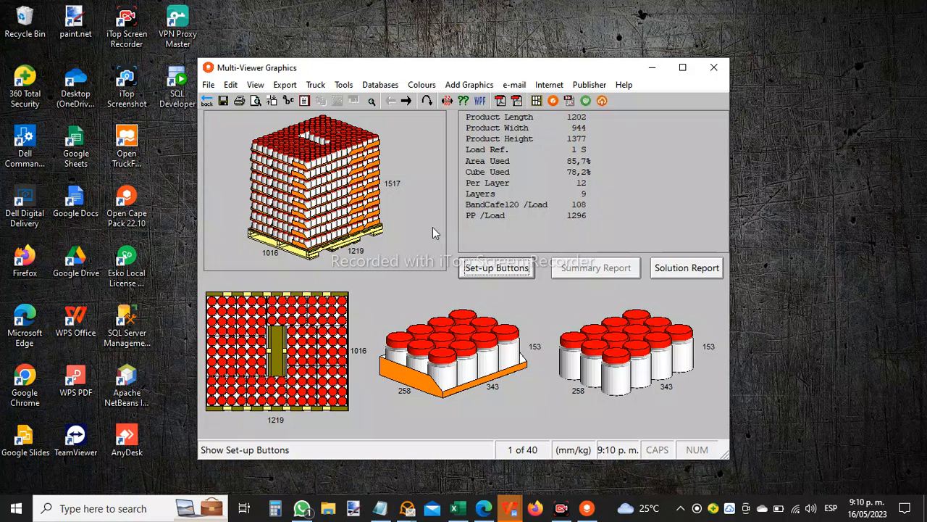
Step: Display the diagram set-up options for the panel showing the pill bottles without the tray
click(466, 370)
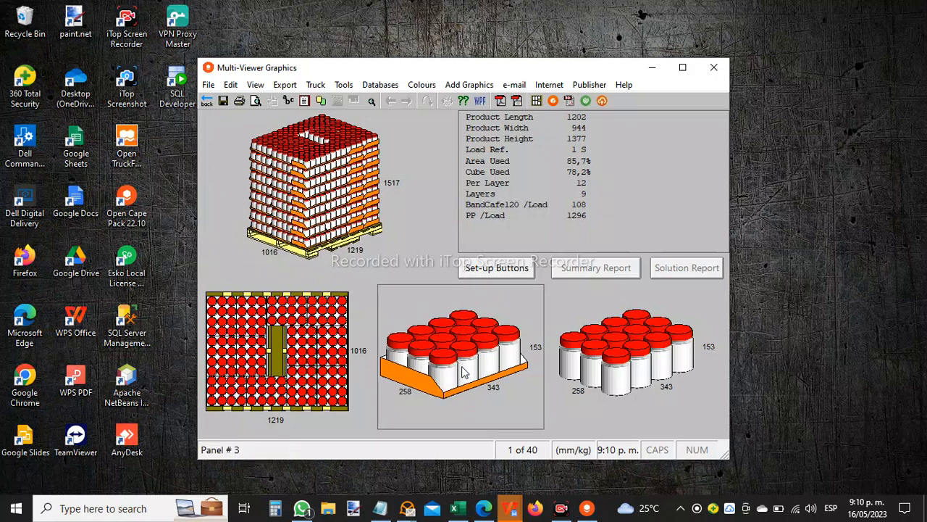
click(497, 268)
click(609, 346)
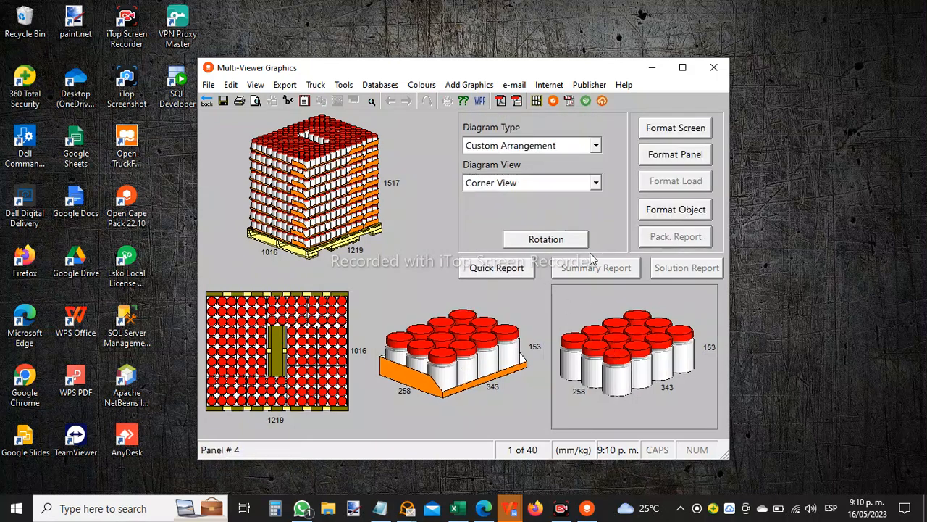
Step: Switch the bottle panel's diagram type to gma-std (#1), to Tray (#1) and back to Custom Arrangement
click(596, 146)
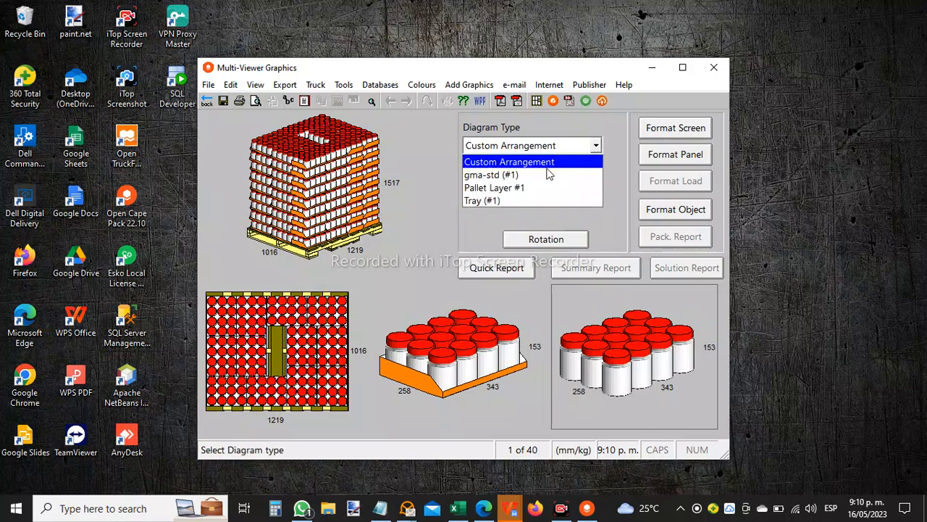
click(508, 176)
click(595, 146)
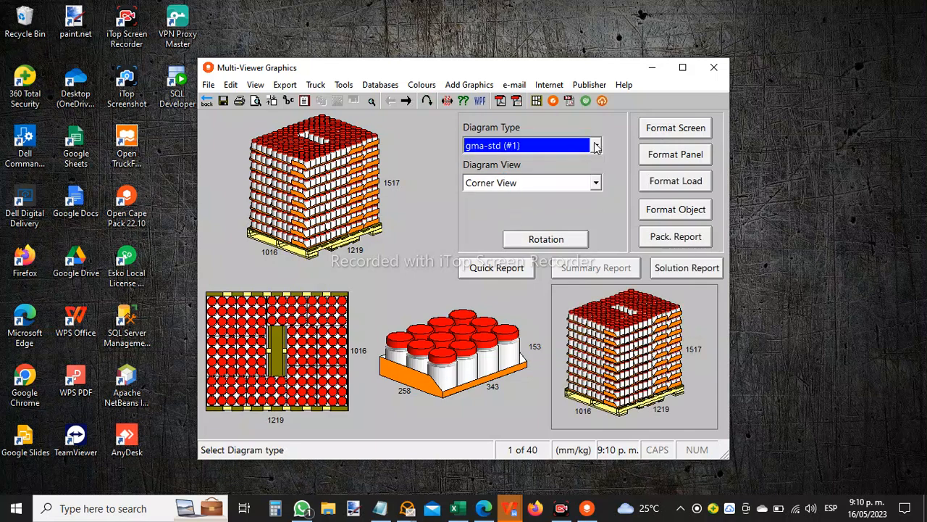
click(548, 201)
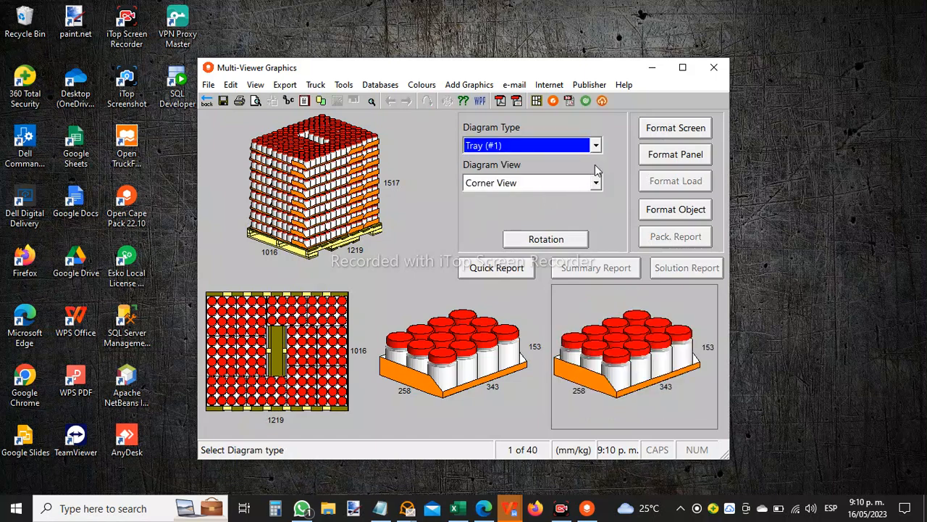
click(595, 146)
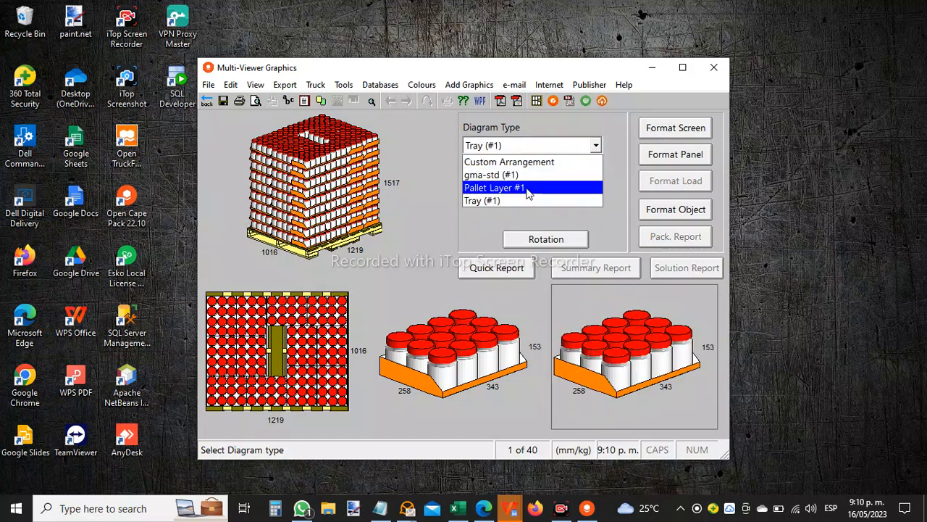
click(527, 162)
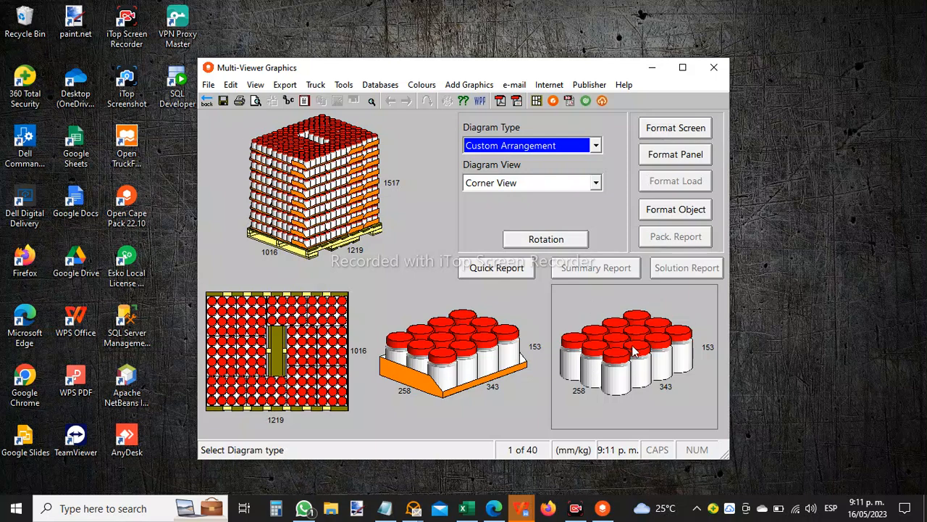
Step: Examine the database, ESKO and SAP export options for the bottle arrangement and filled tray diagrams
click(286, 86)
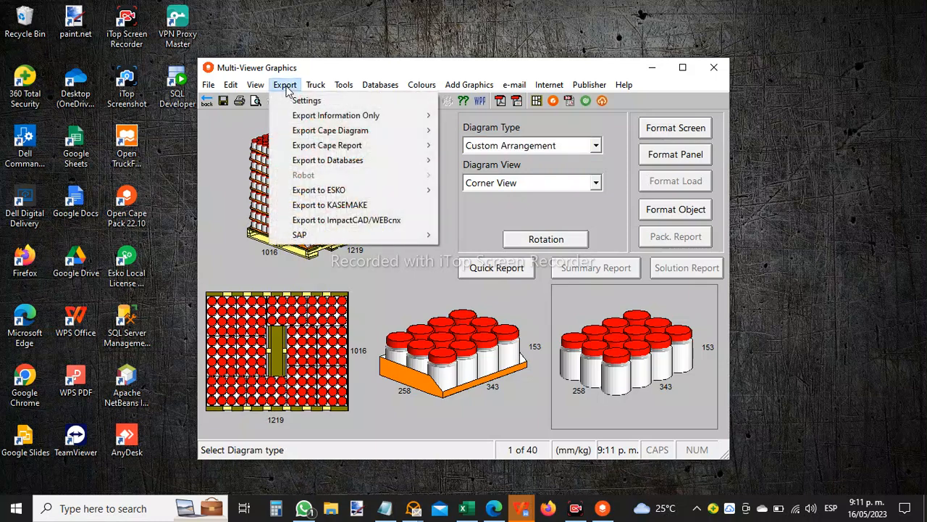
mouse_move(369, 163)
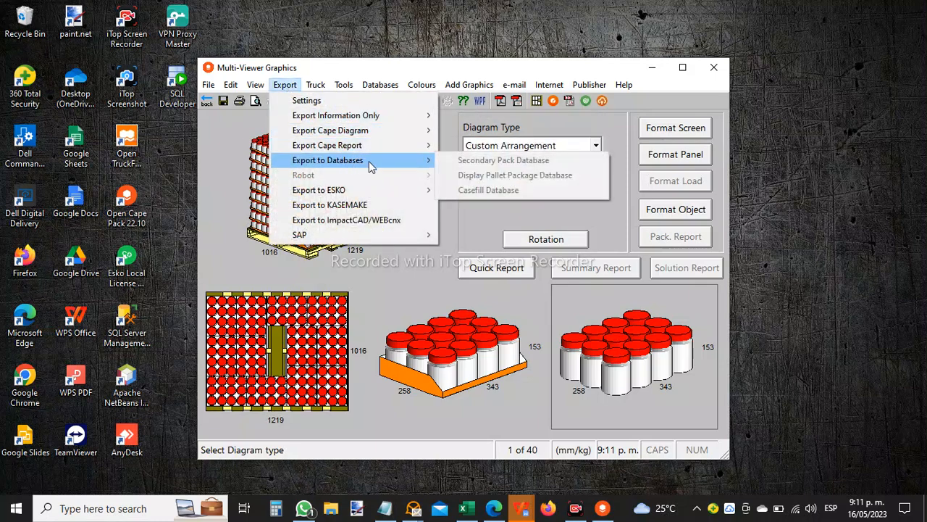
mouse_move(392, 190)
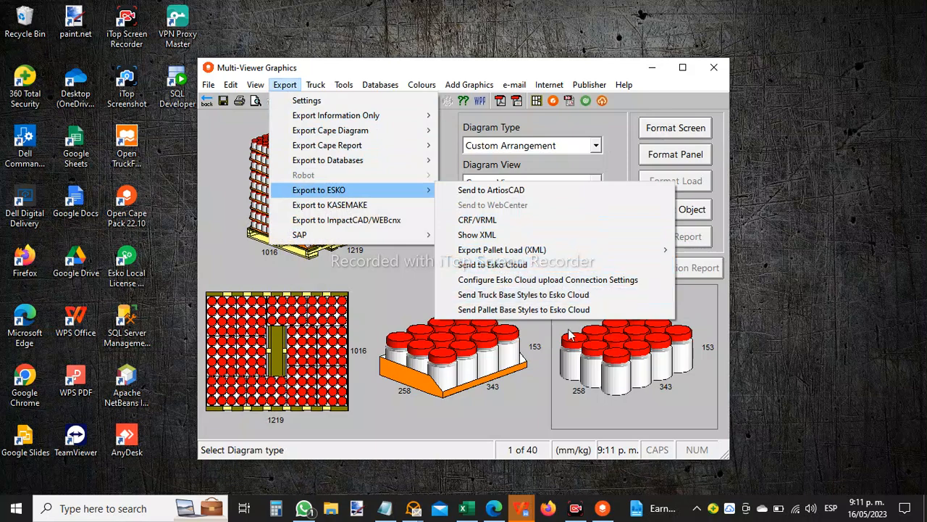
click(479, 355)
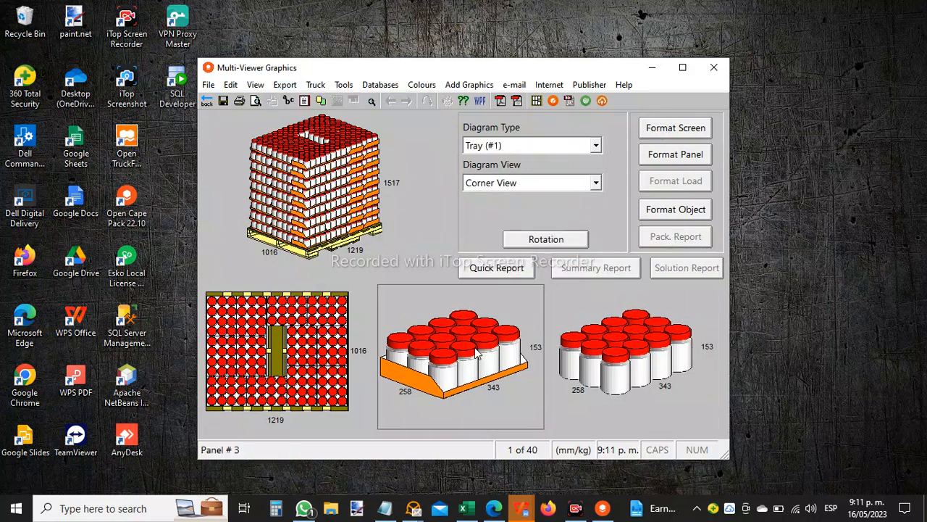
click(286, 86)
mouse_move(439, 160)
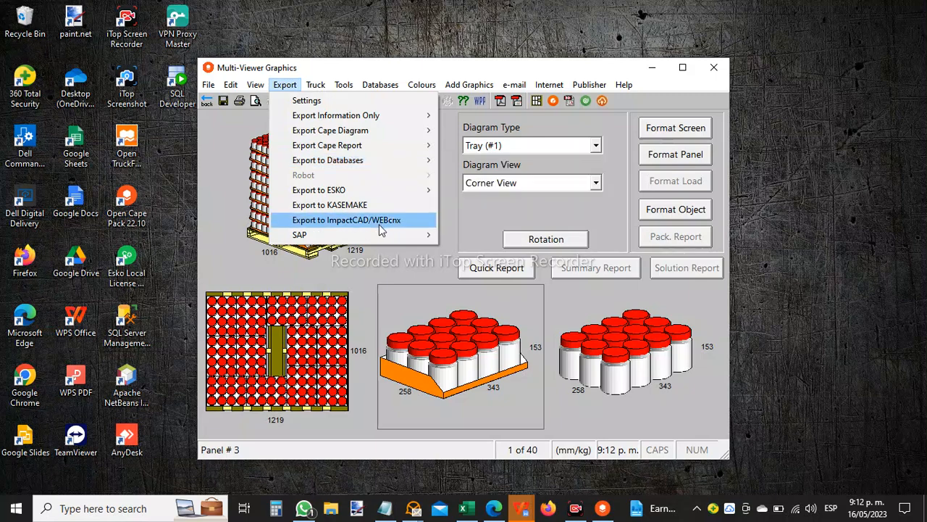
mouse_move(370, 235)
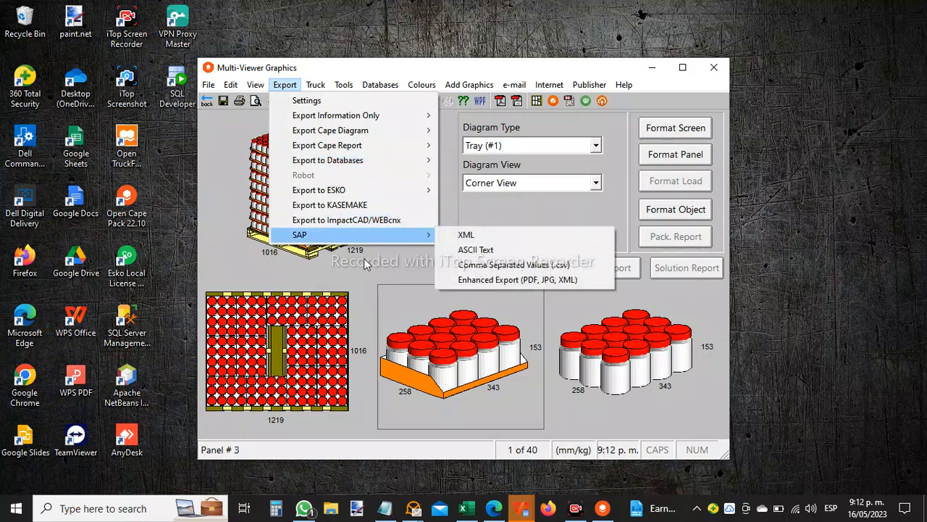
click(223, 253)
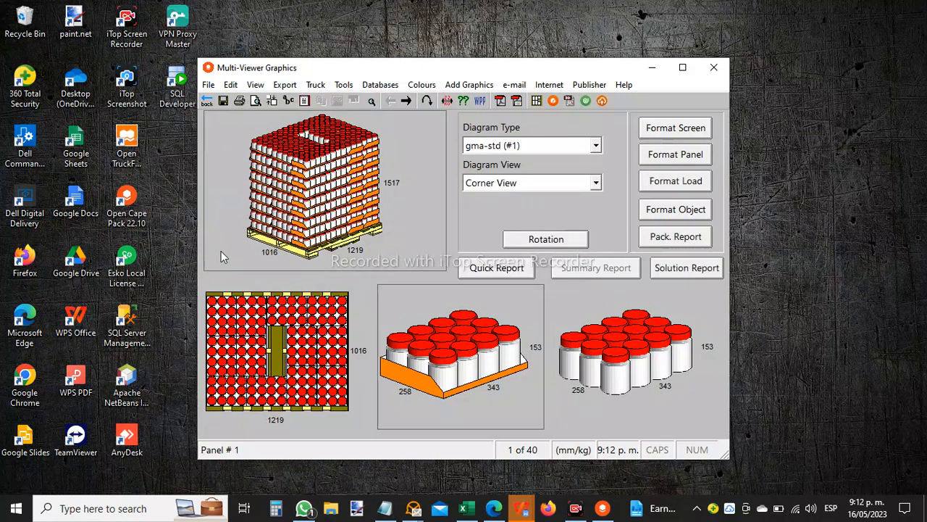
click(393, 294)
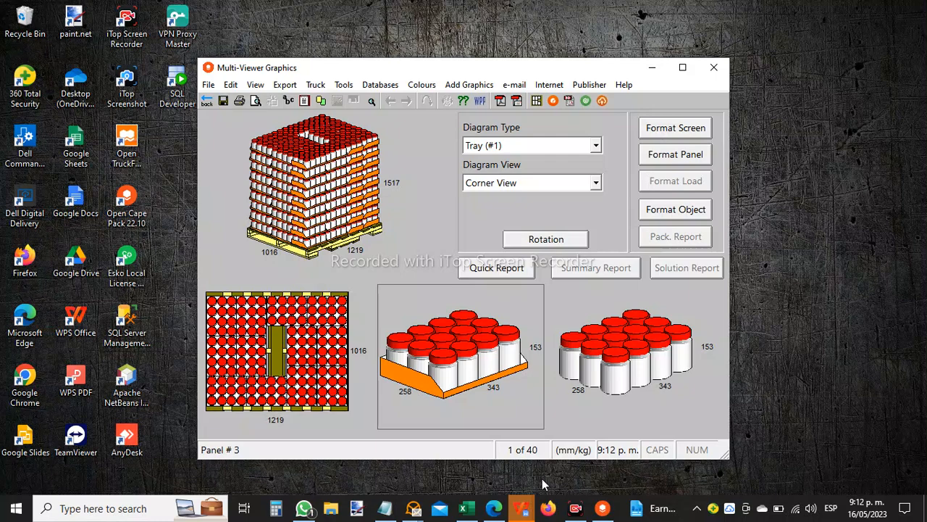
click(576, 509)
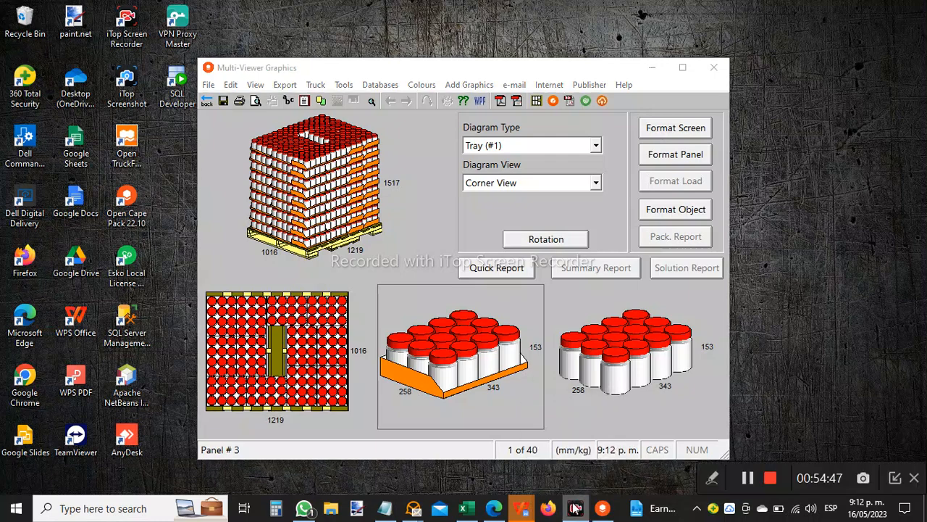